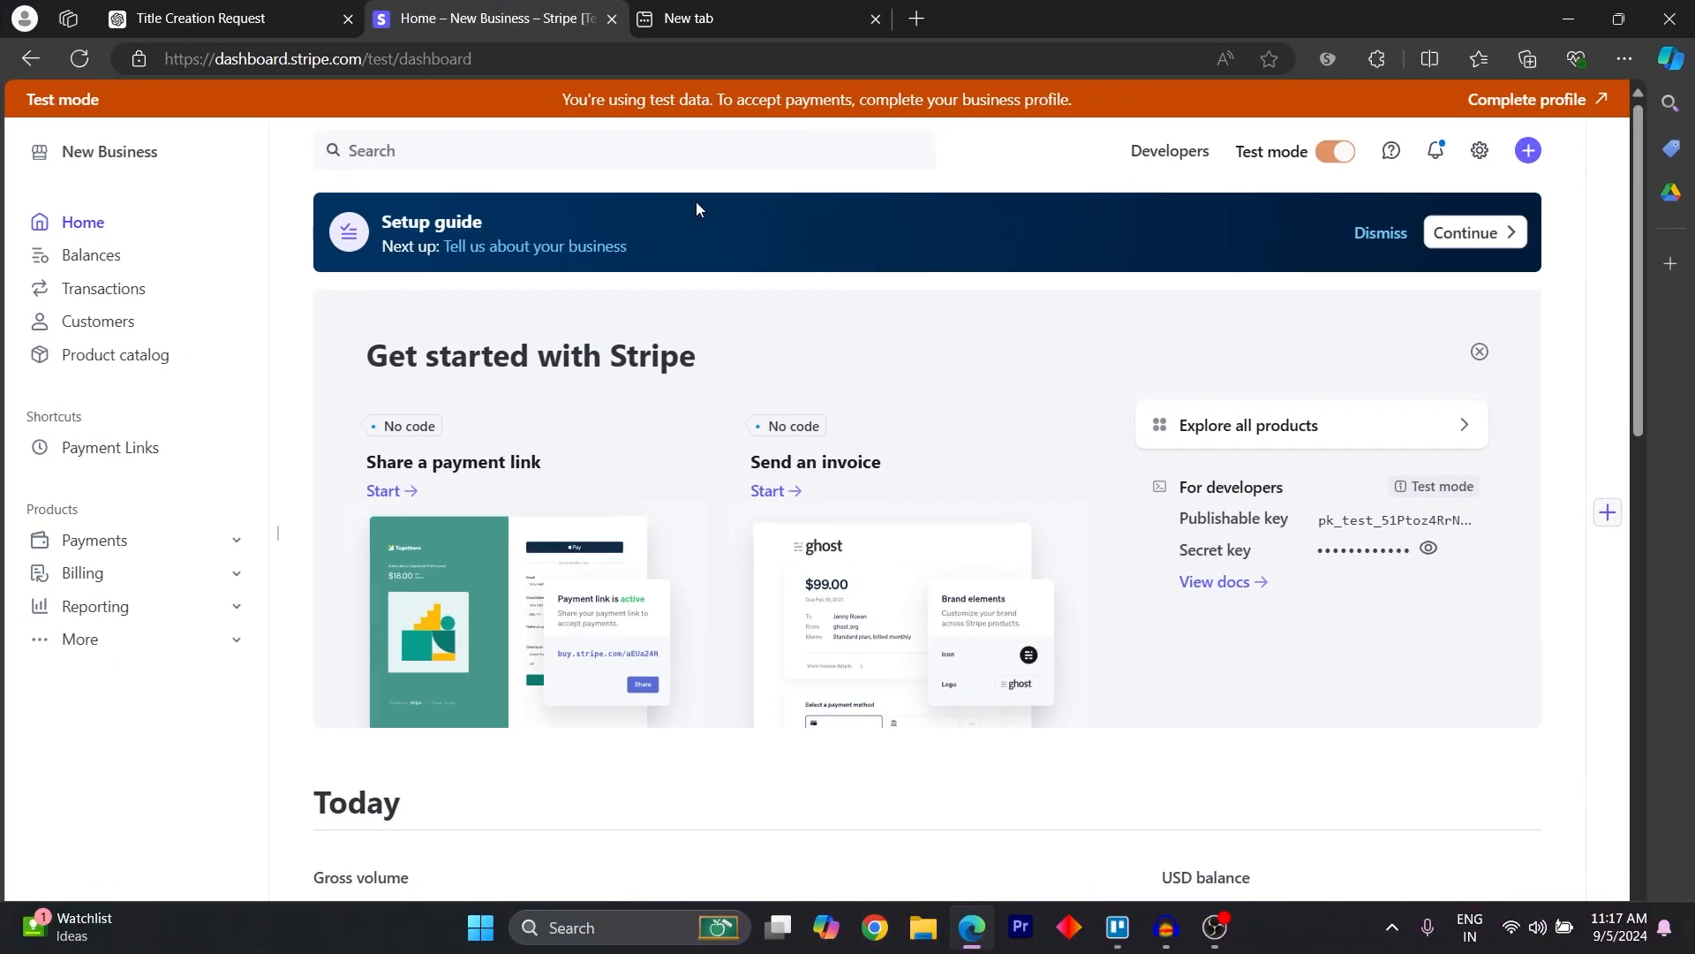
# Search for stripe in a new Edge tab and go to the Stripe Dashboard sign-in page
pyautogui.hotkey('ctrl', 't')
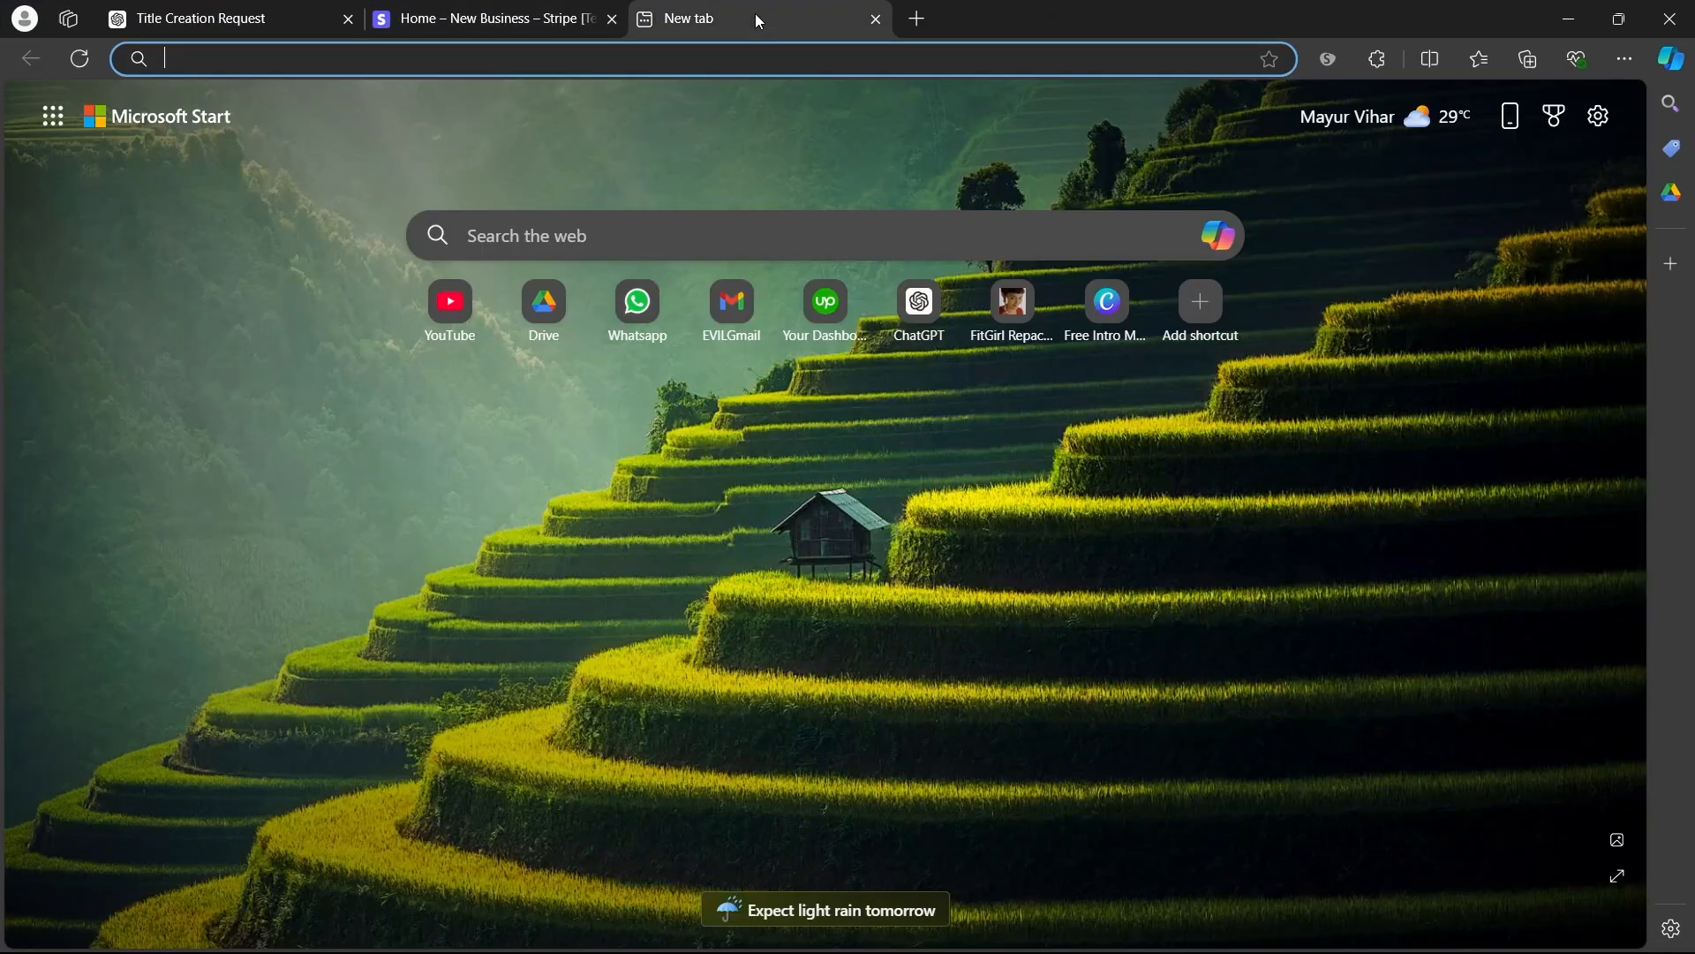
pyautogui.write('stripe')
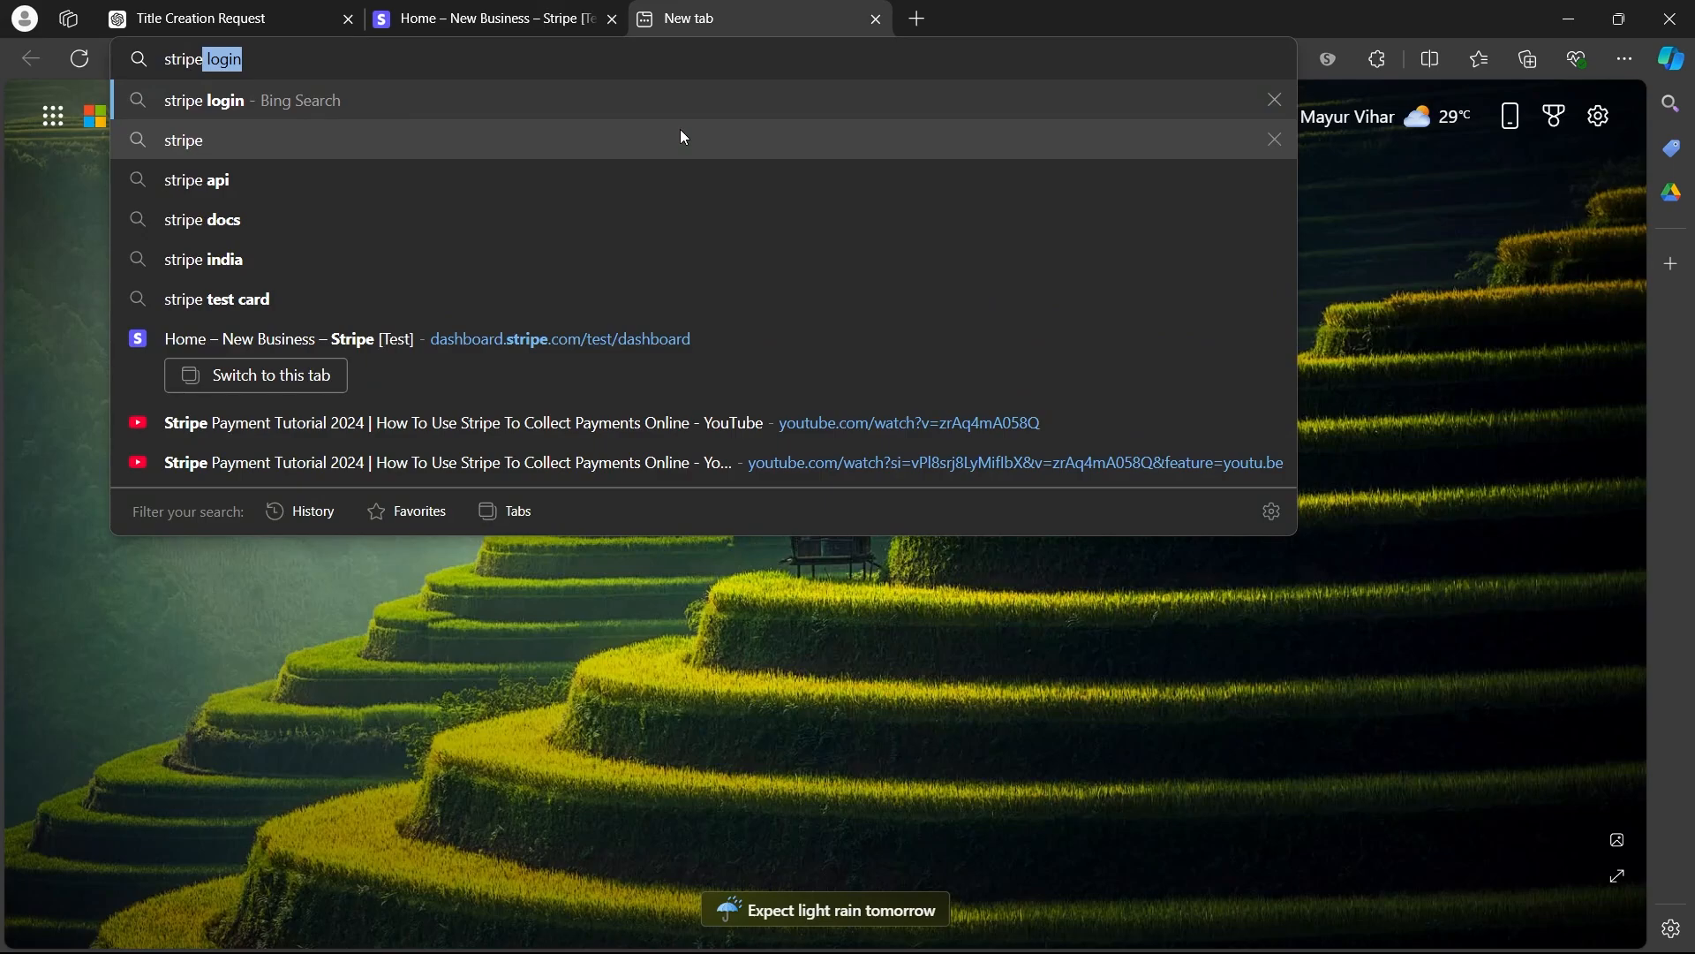
pyautogui.press('Delete')
pyautogui.press('Return')
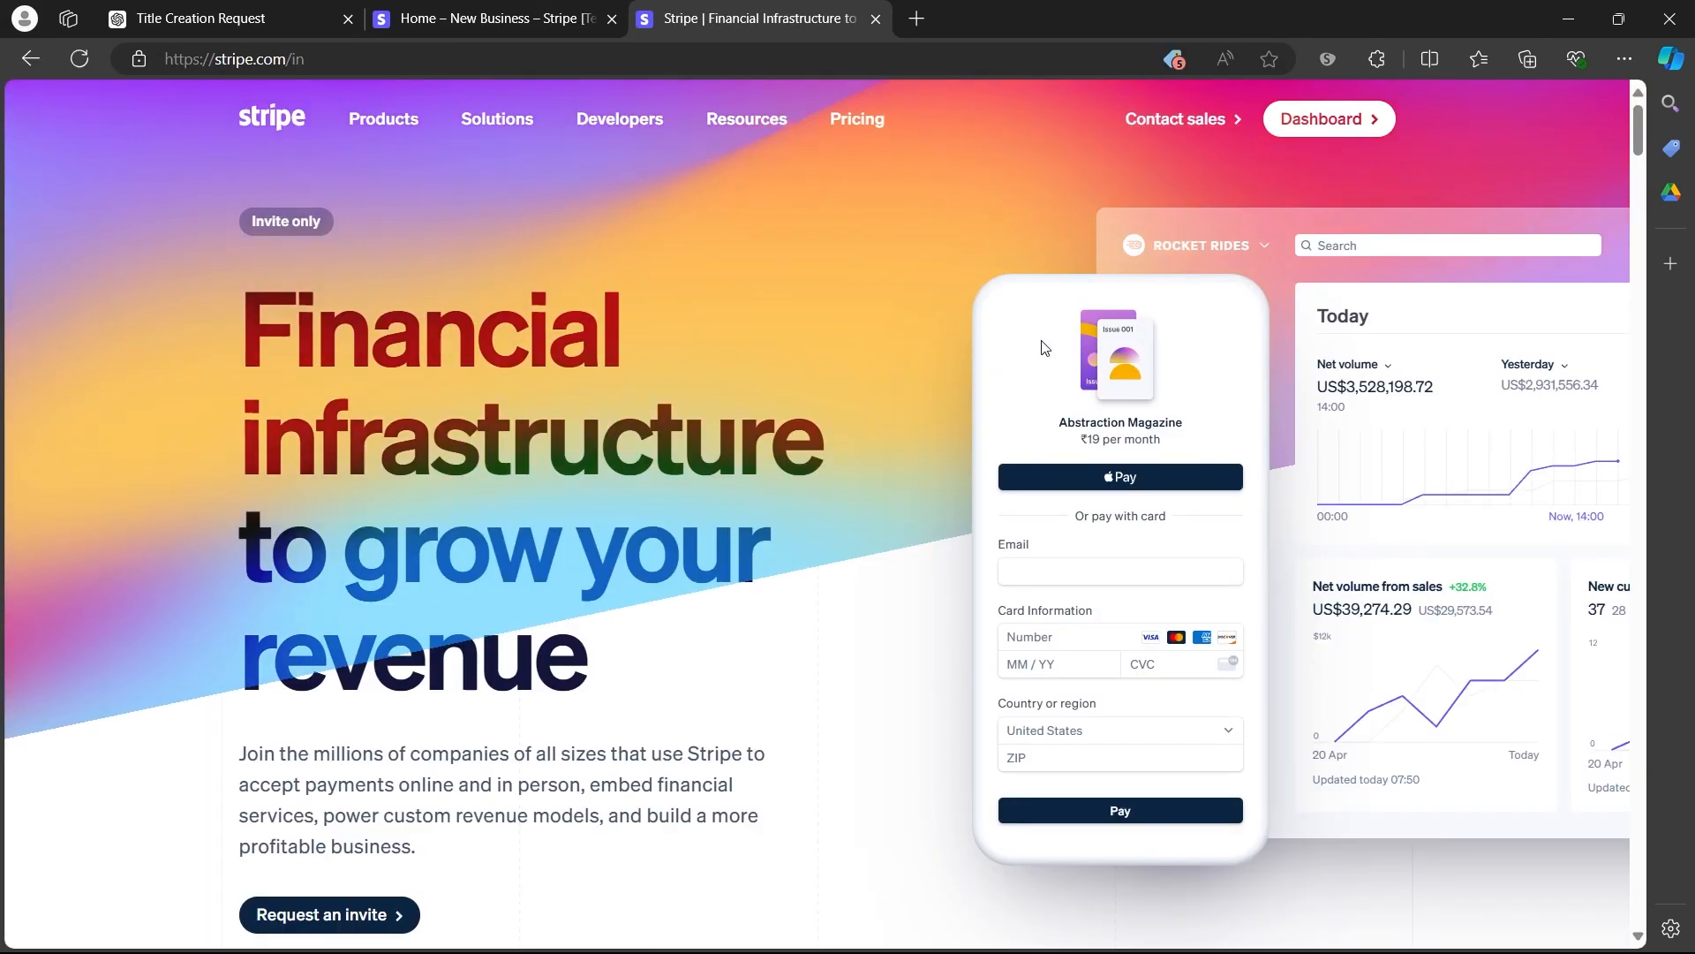
pyautogui.click(1341, 130)
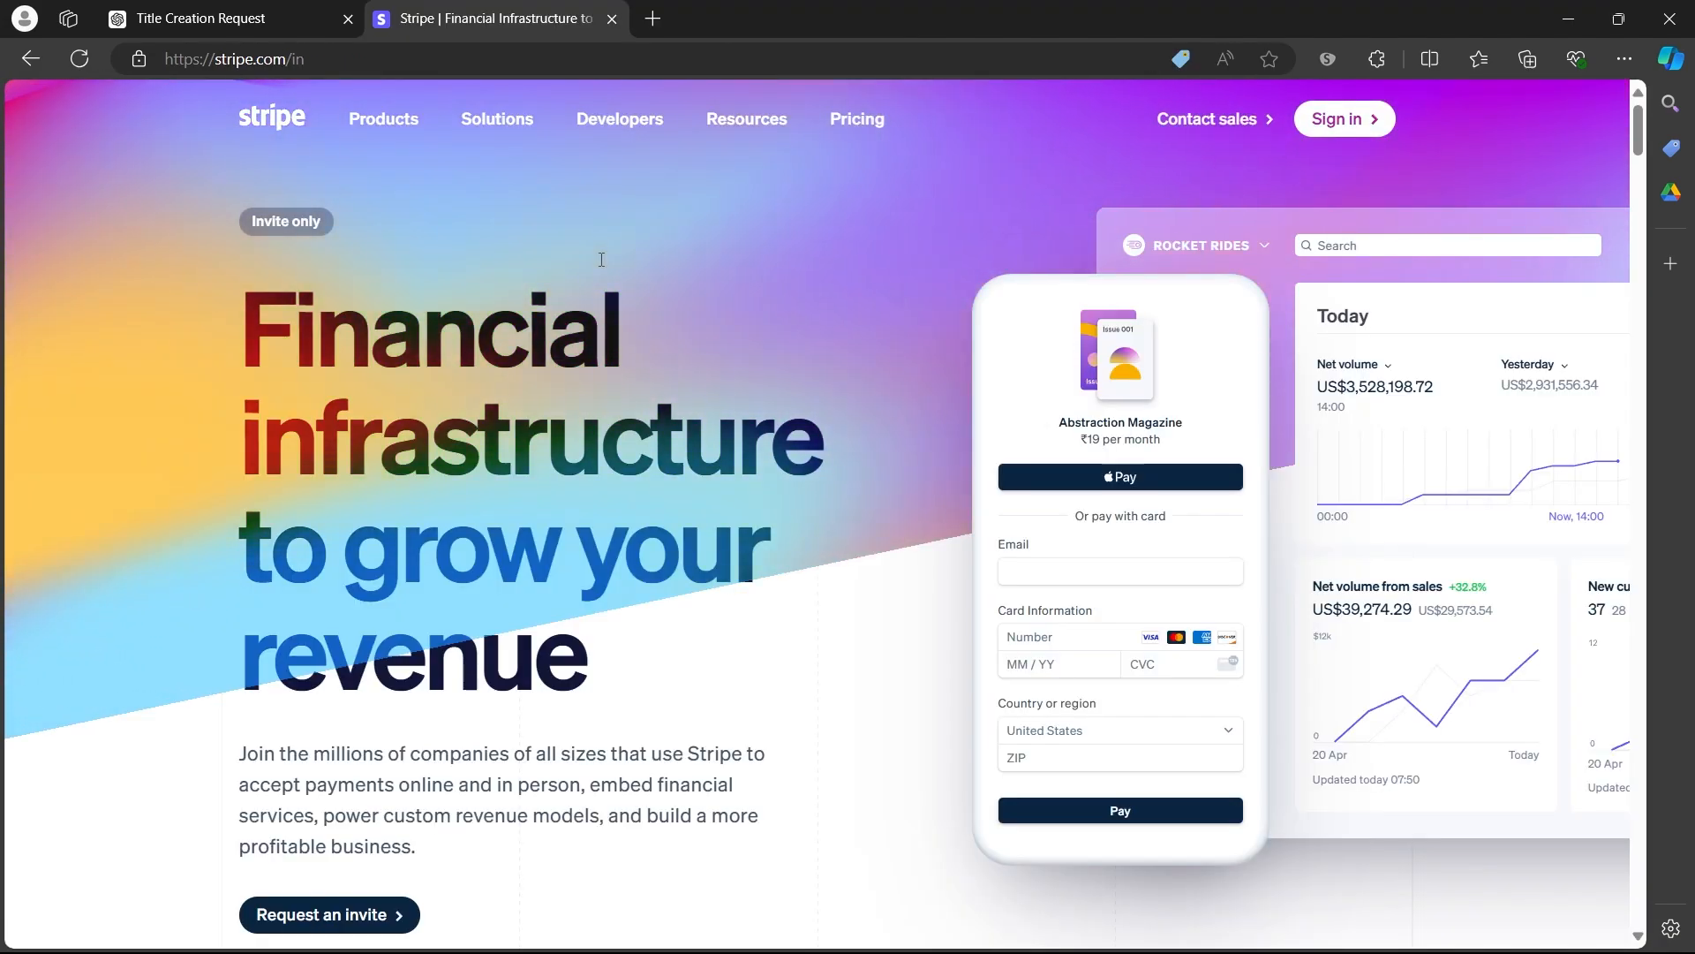
pyautogui.click(1339, 119)
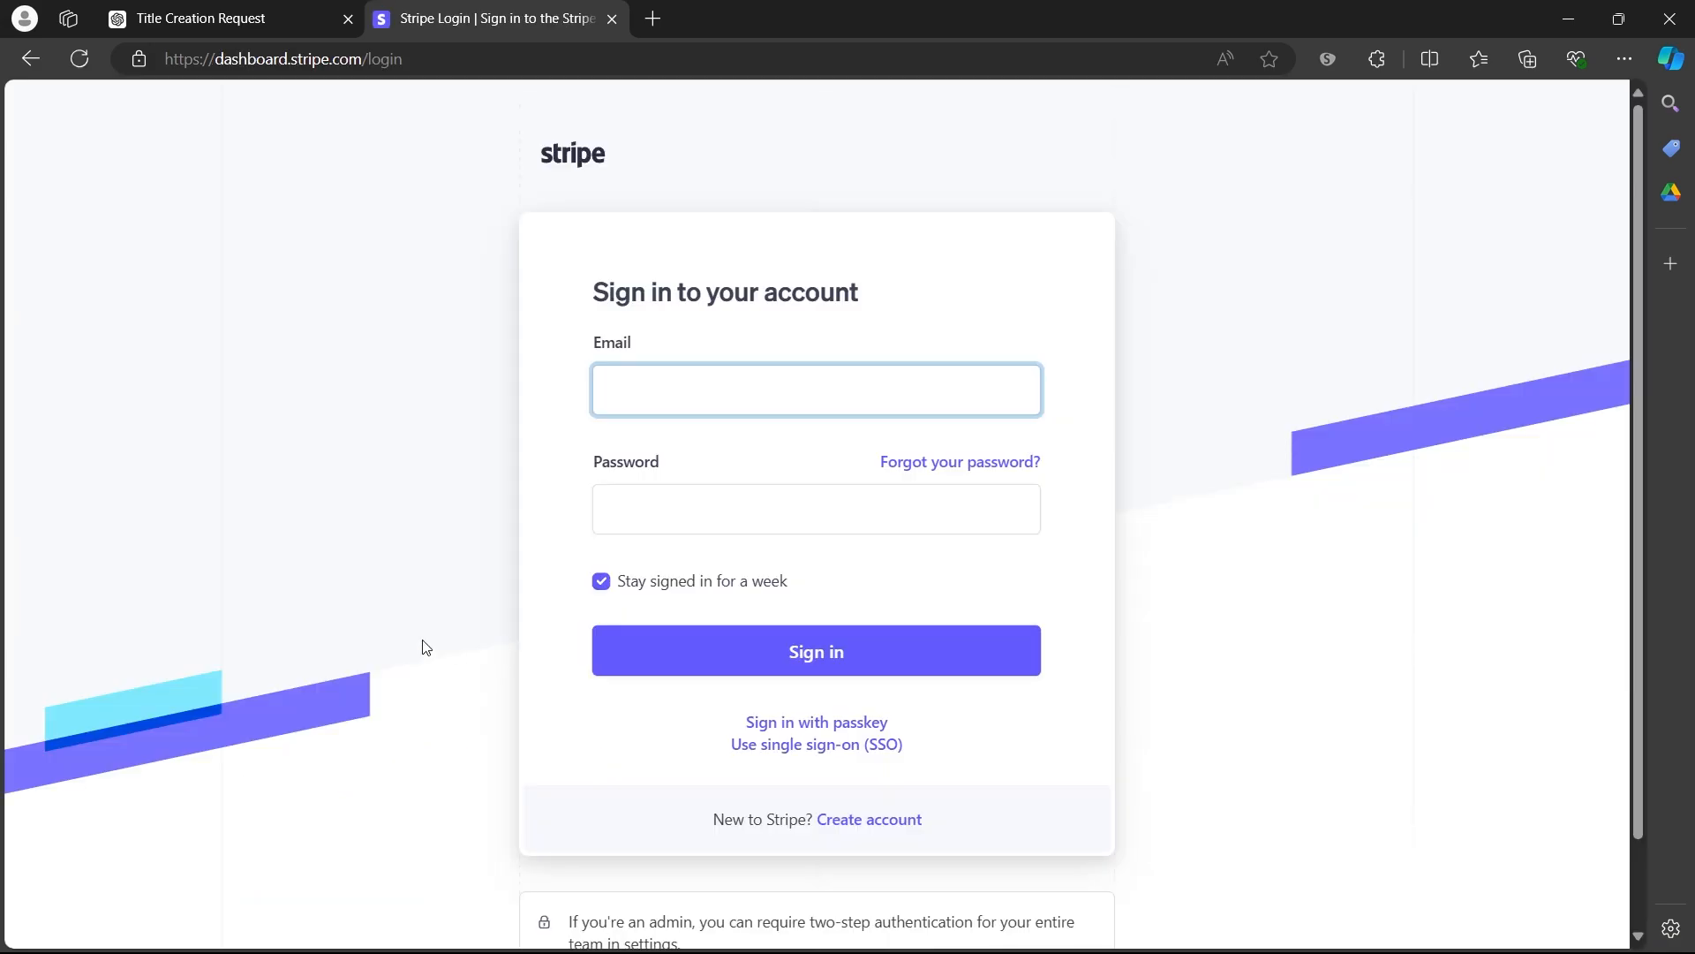
# Register a Stripe account with email, full name, country Australia and password, then open Gmail
pyautogui.click(870, 819)
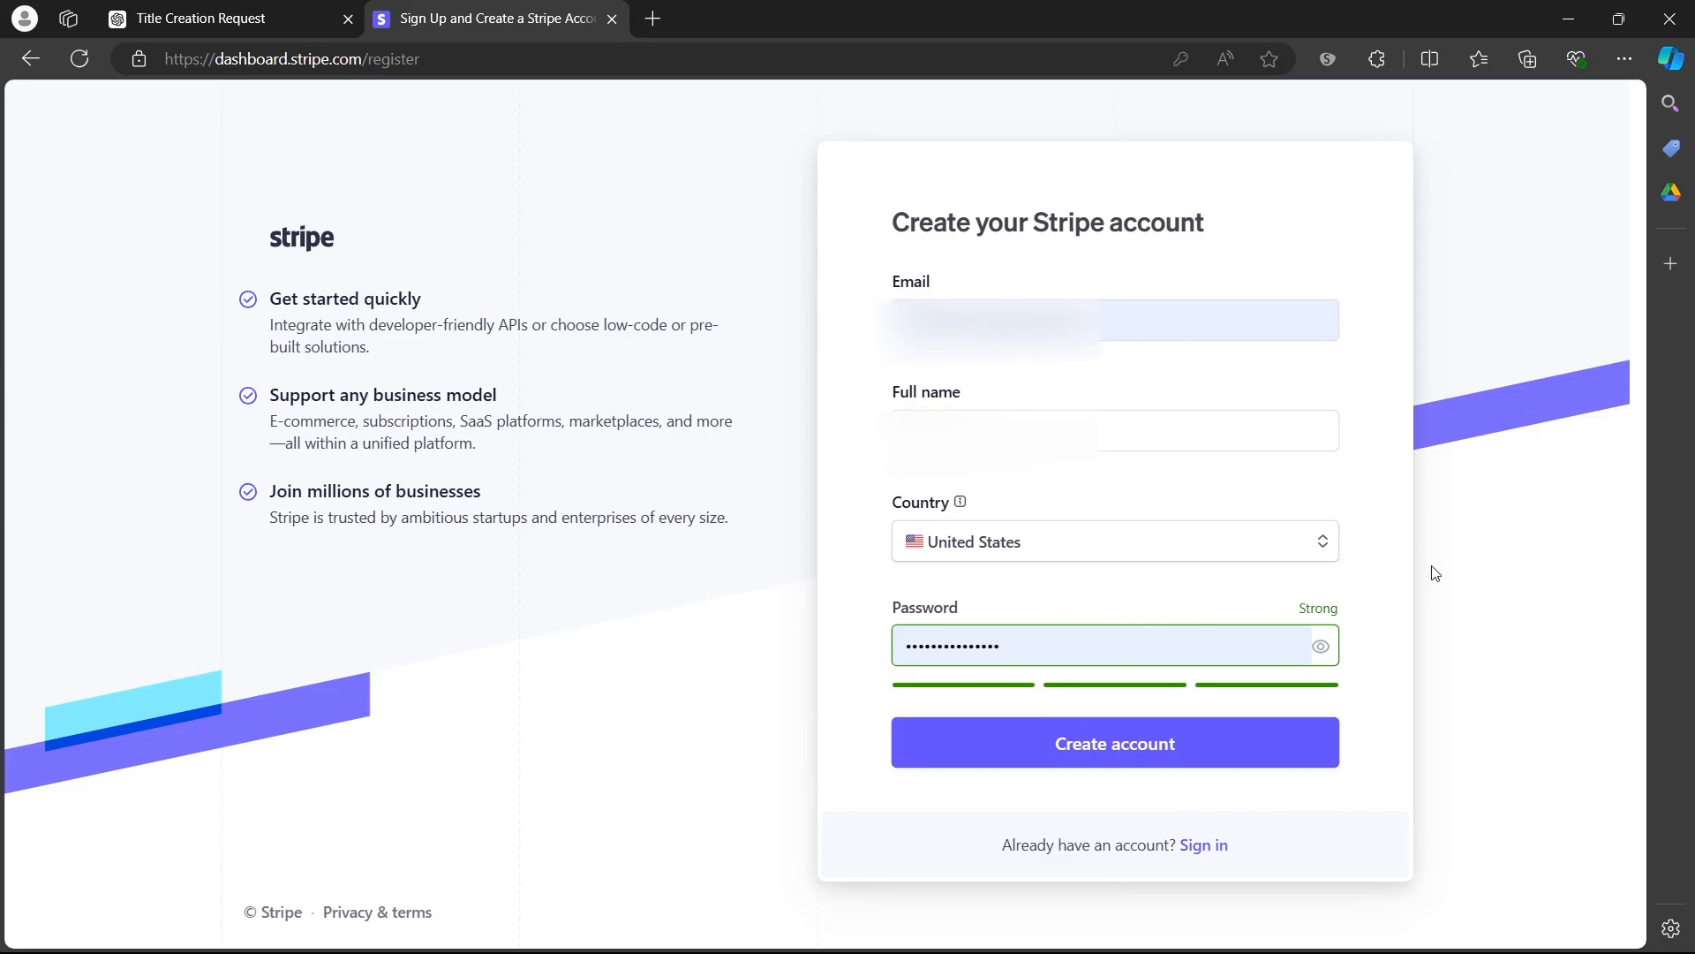
pyautogui.click(1298, 555)
pyautogui.scroll(-1, 1055, 624)
pyautogui.click(735, 612)
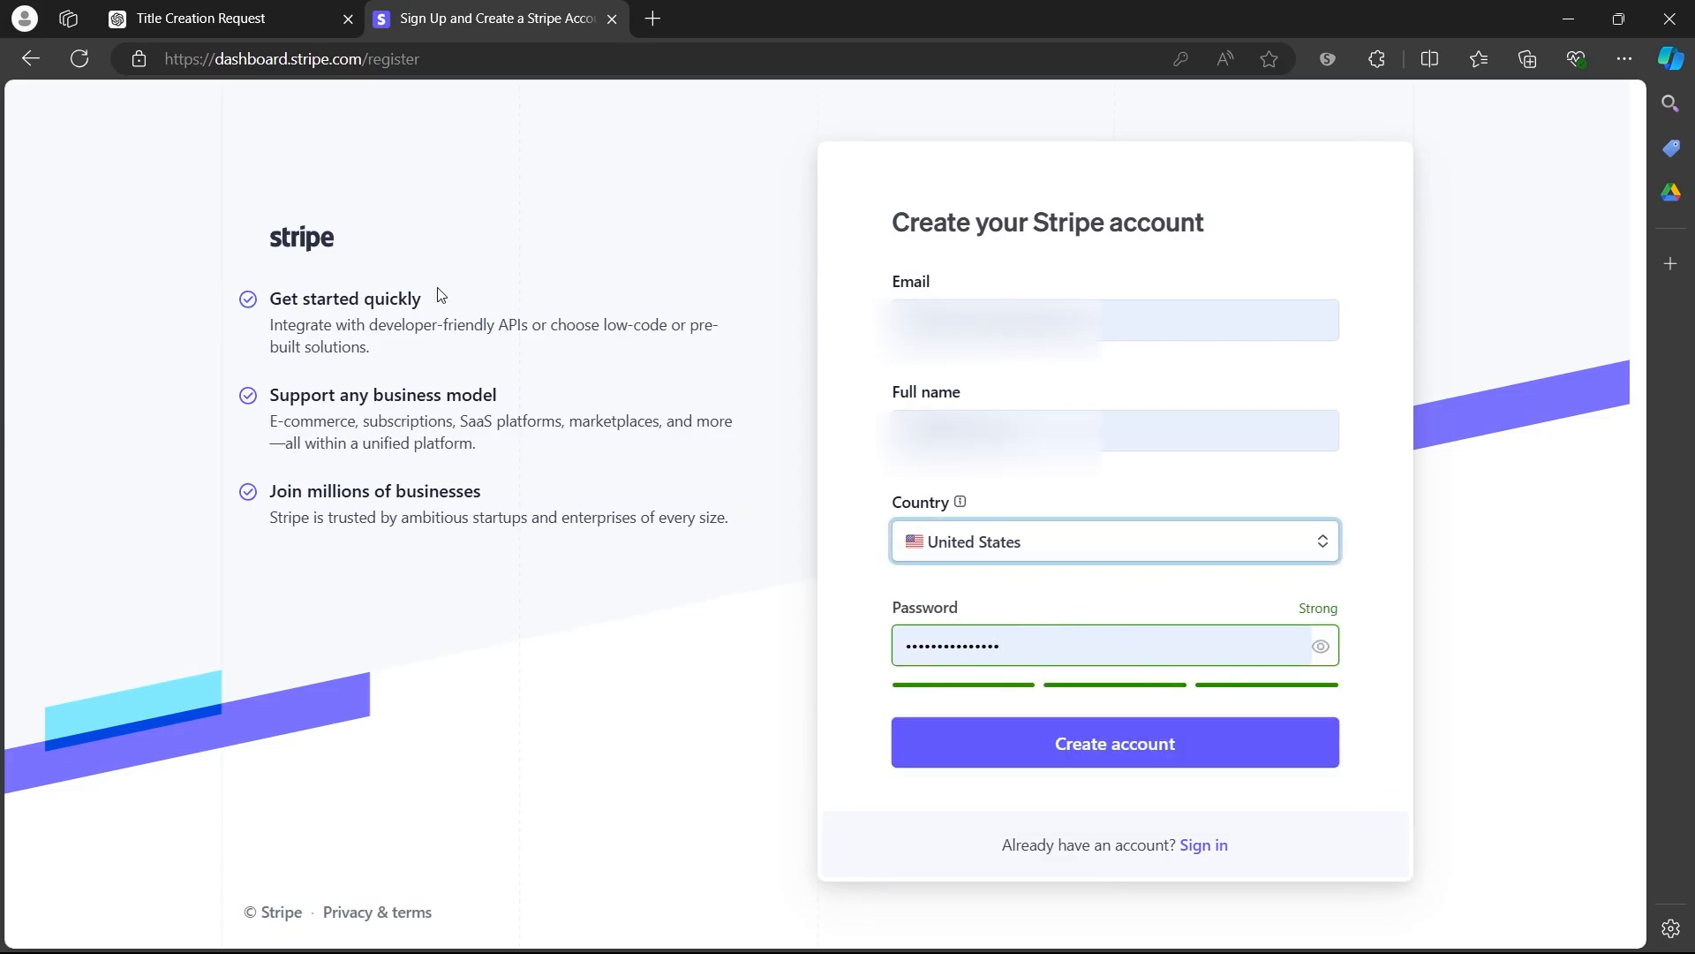
pyautogui.click(1203, 844)
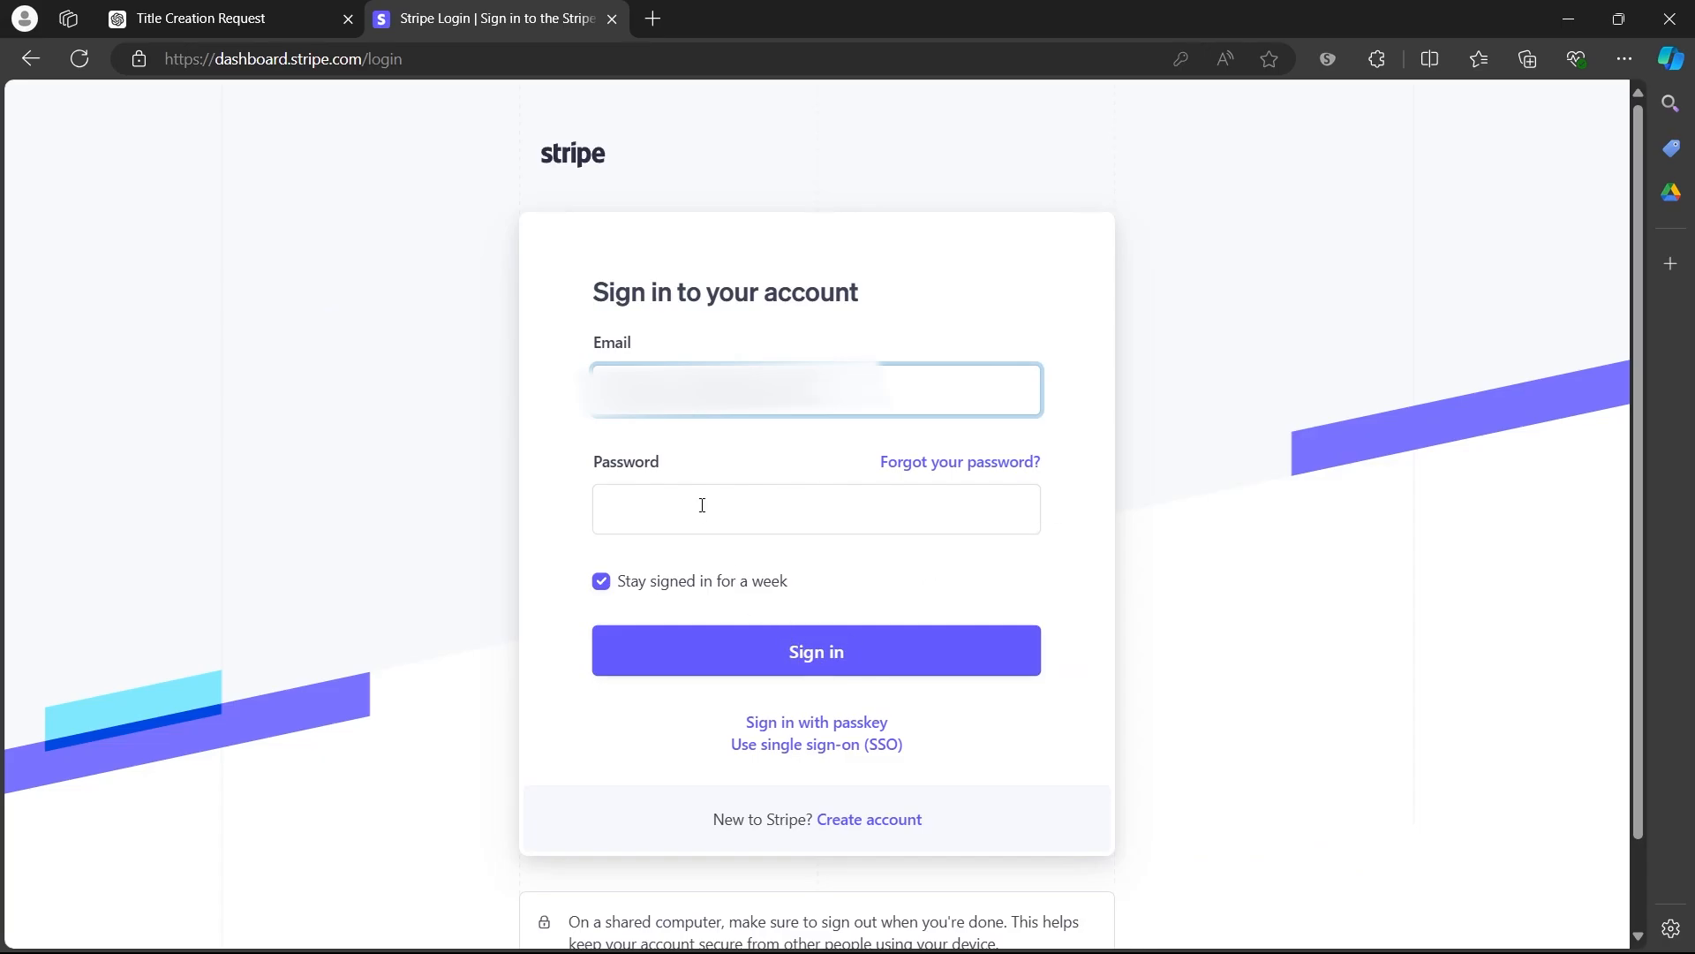
pyautogui.click(628, 402)
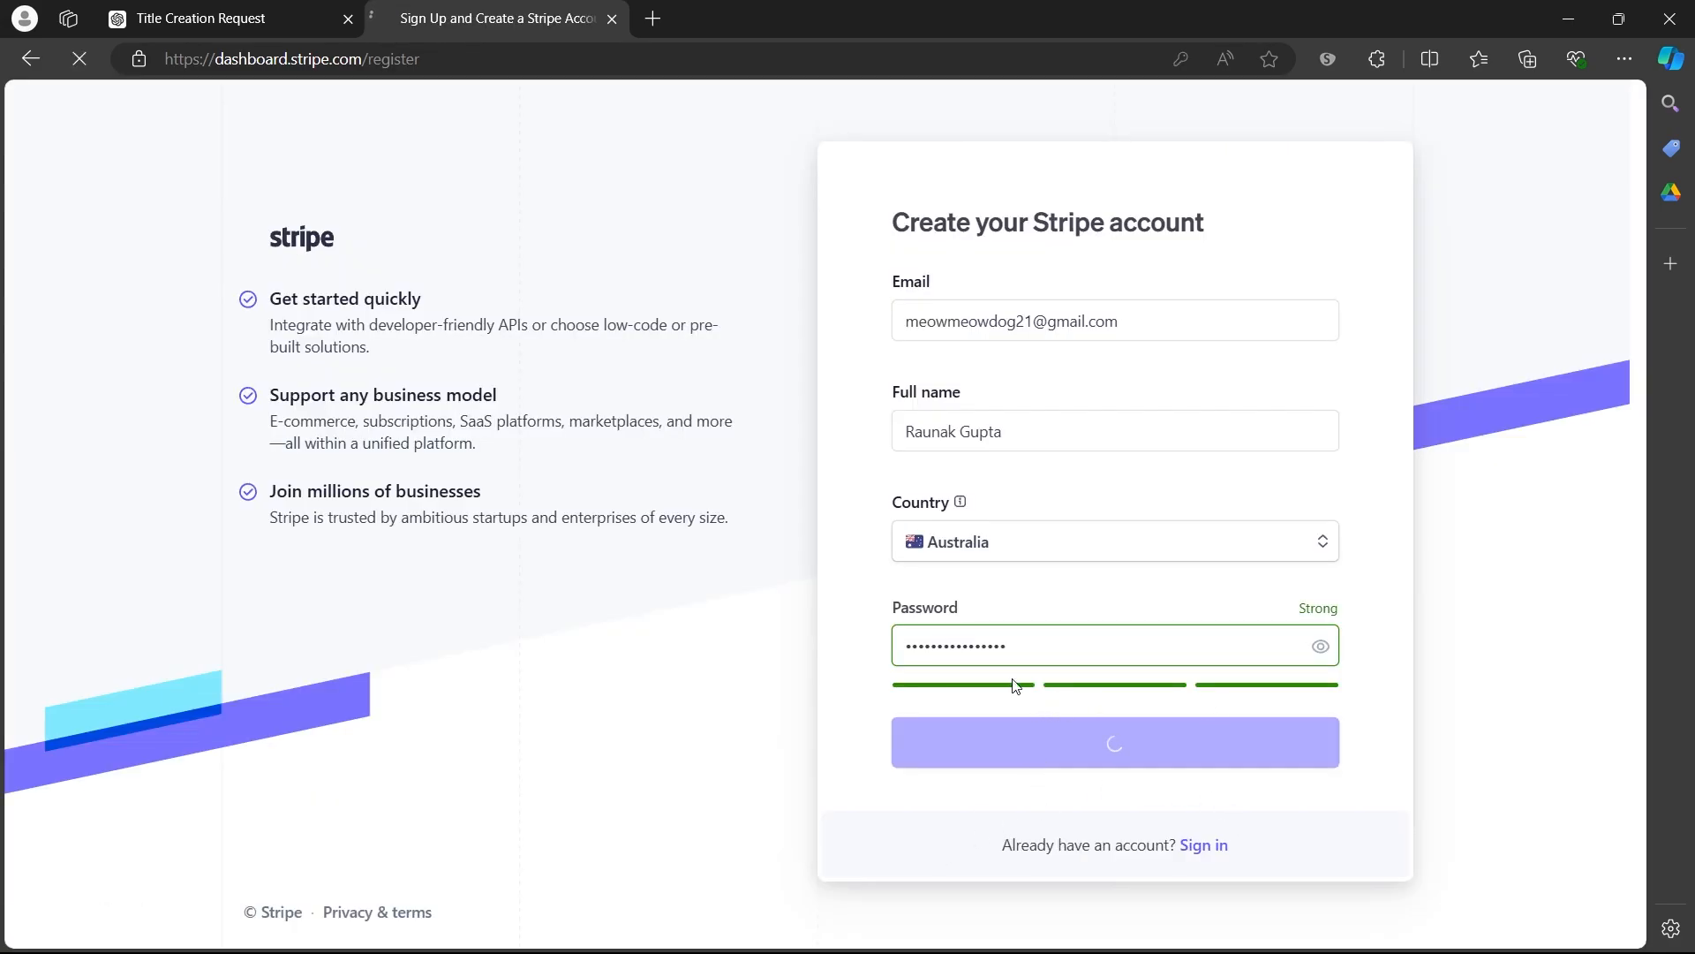
pyautogui.click(628, 441)
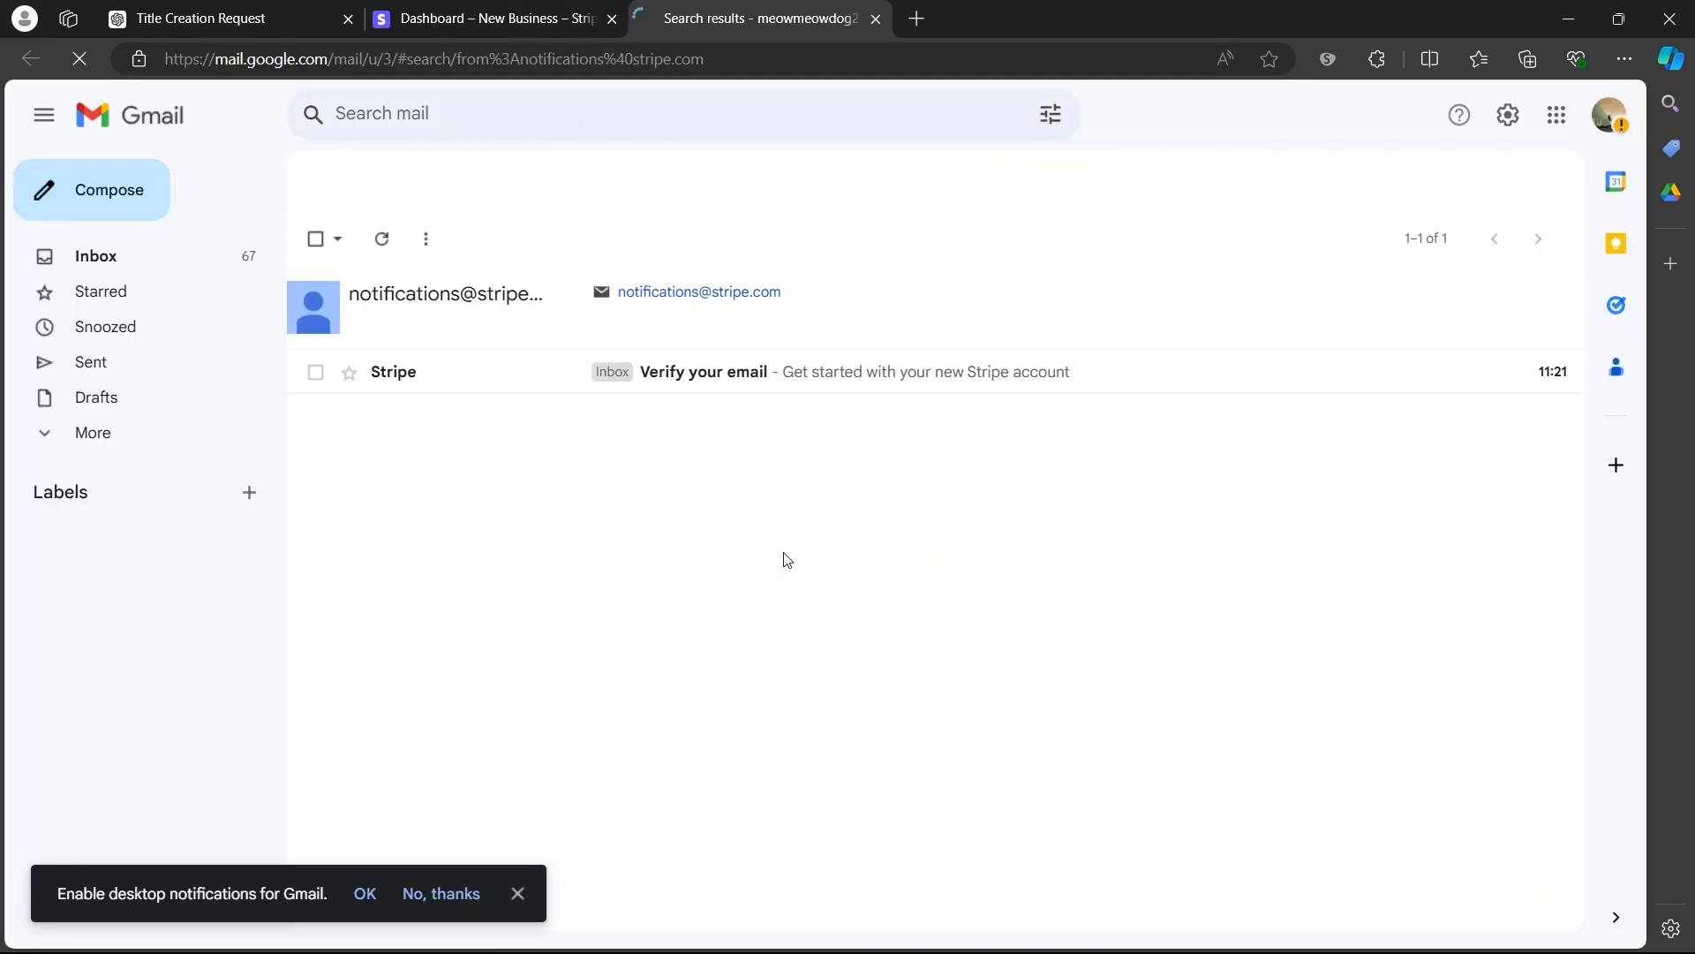
# Confirm the address from Stripe's 'Verify your email' message and close the Gmail tab
pyautogui.click(715, 389)
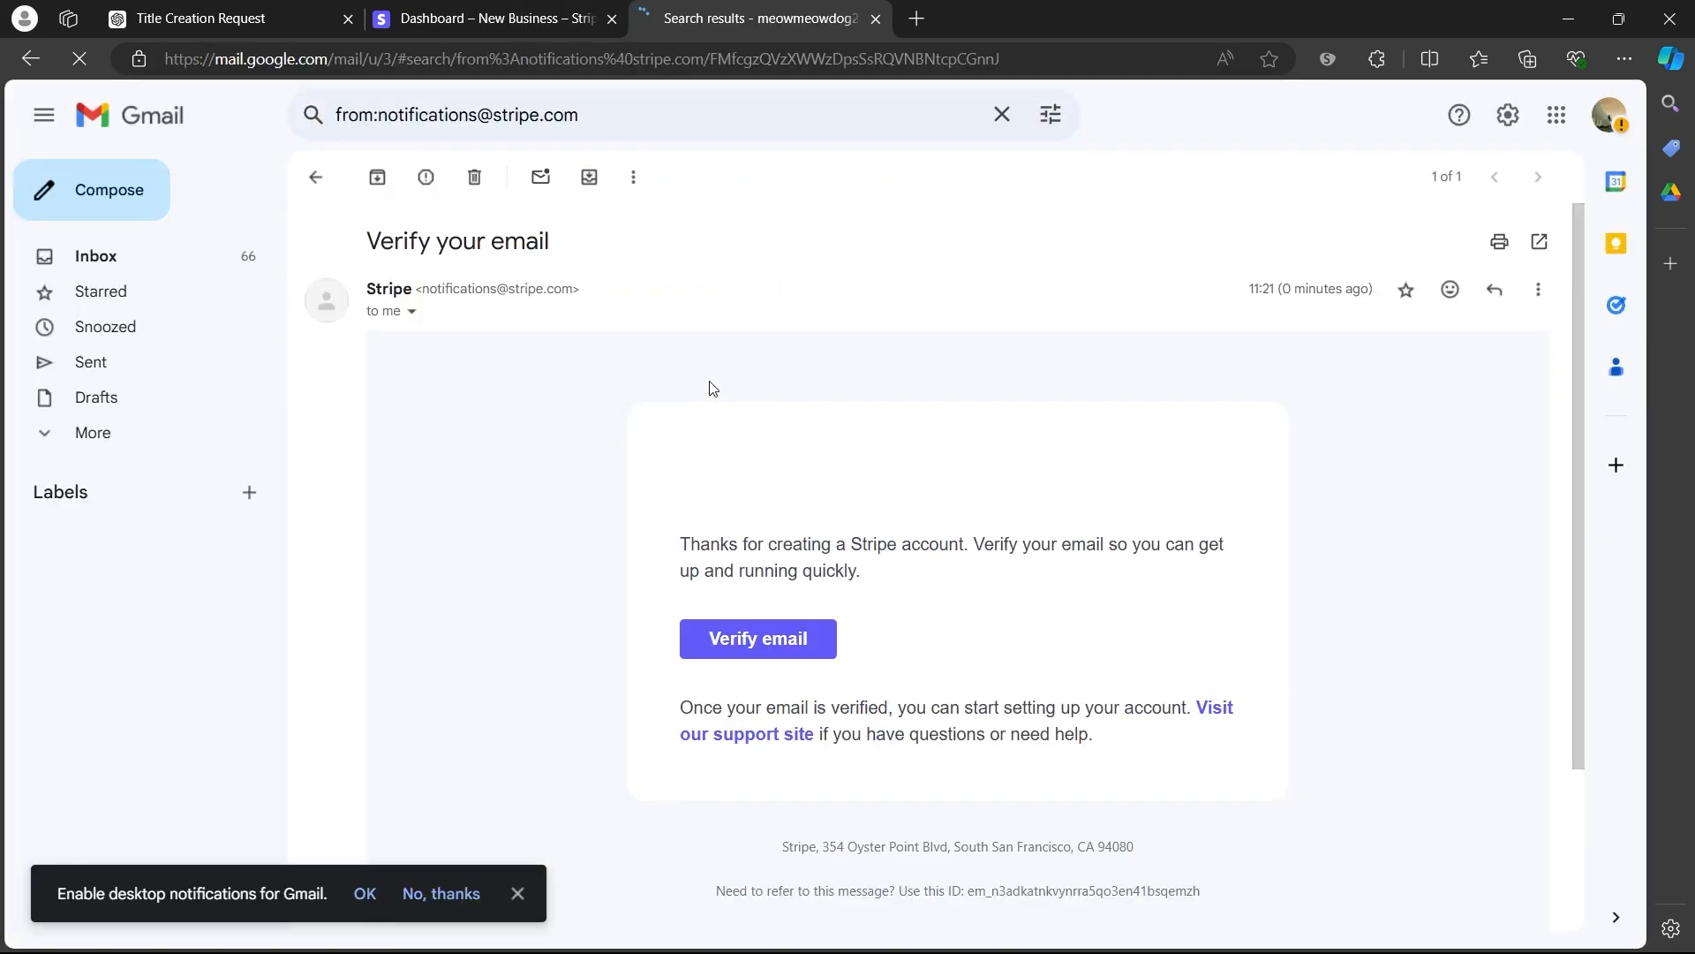
pyautogui.click(749, 621)
pyautogui.click(872, 19)
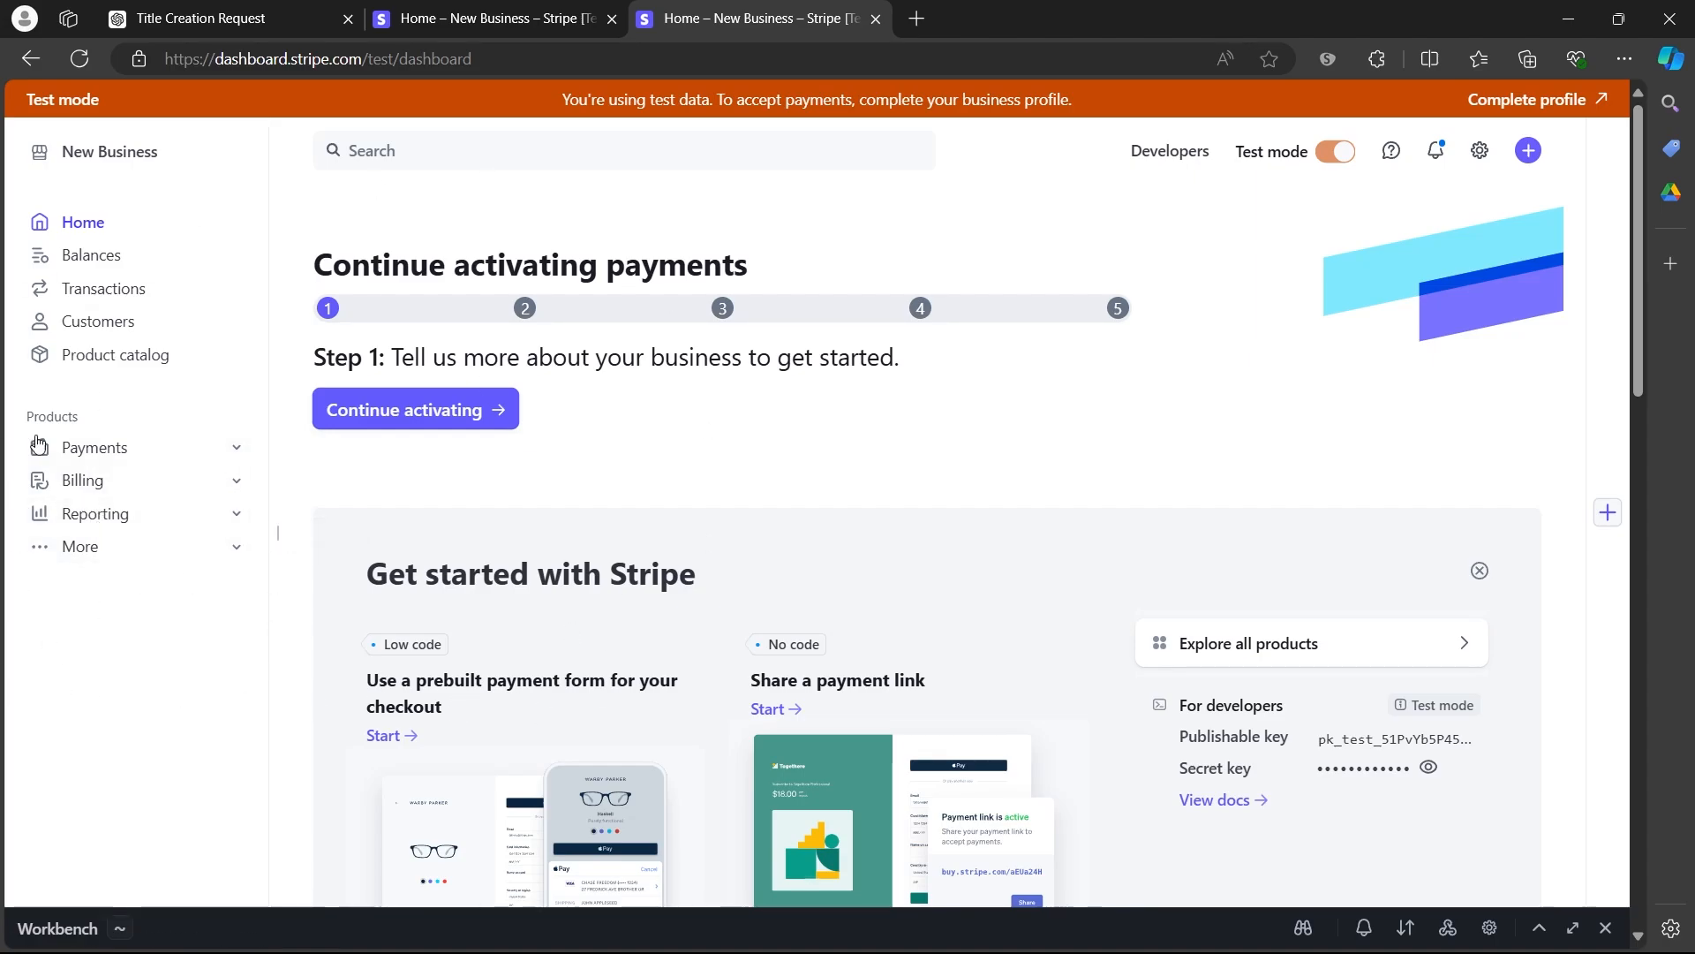
# Start a new payment link from Payments > Payment Links
pyautogui.click(125, 452)
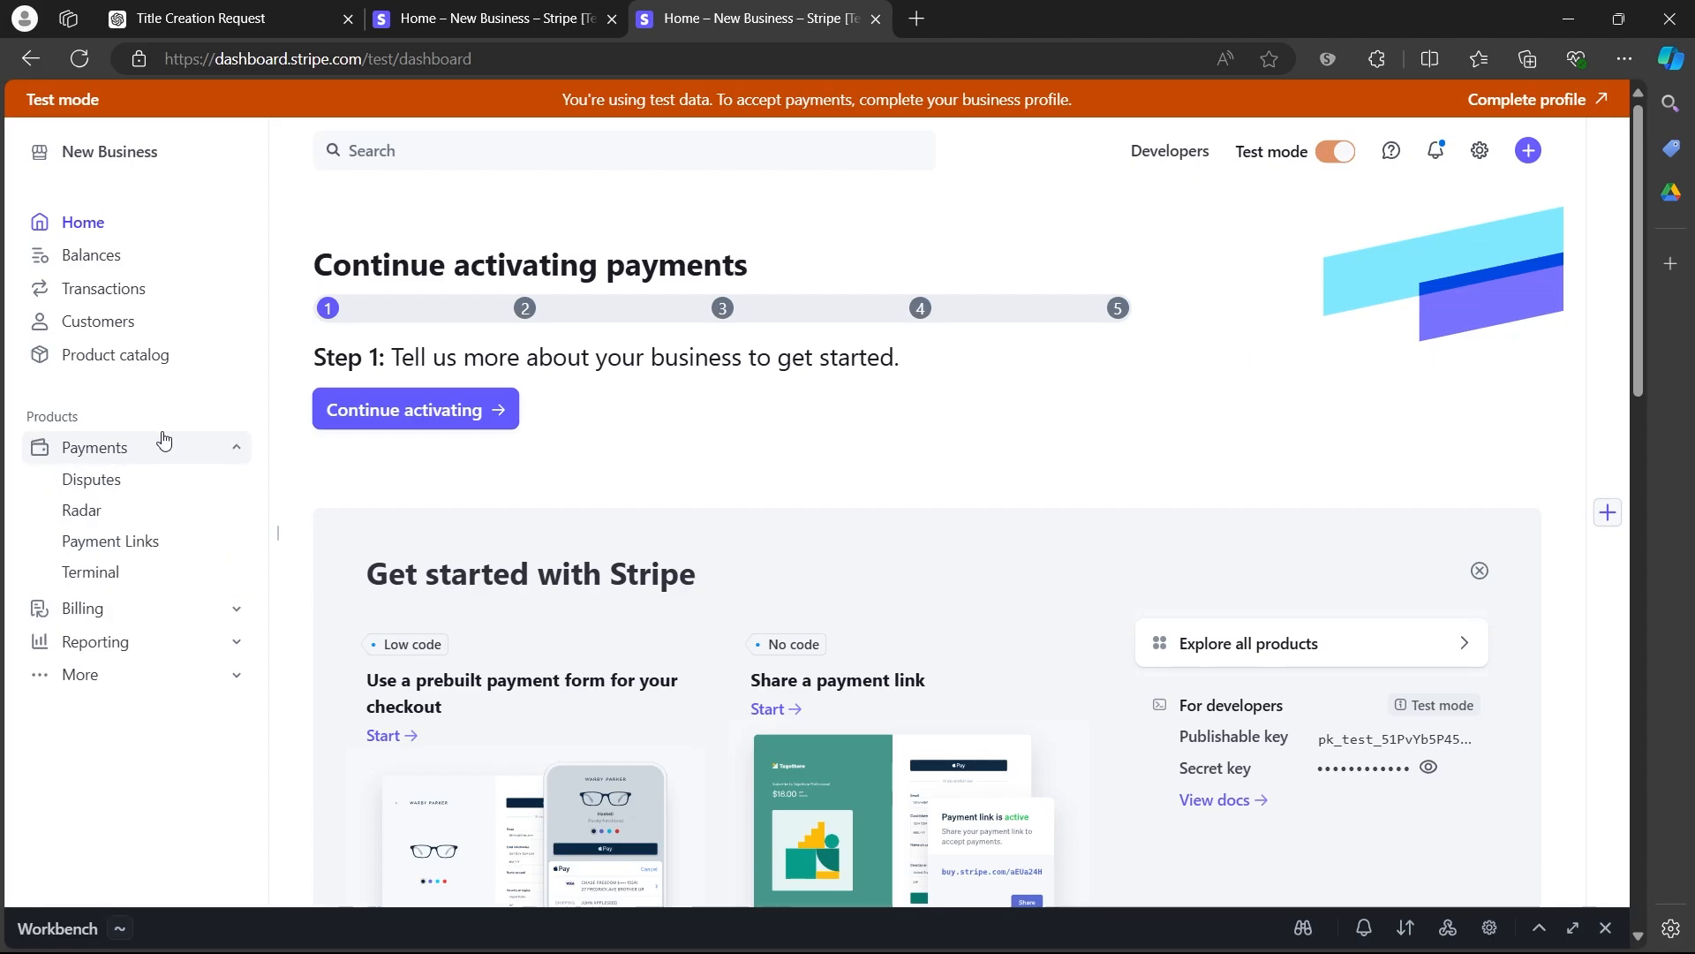
pyautogui.click(106, 540)
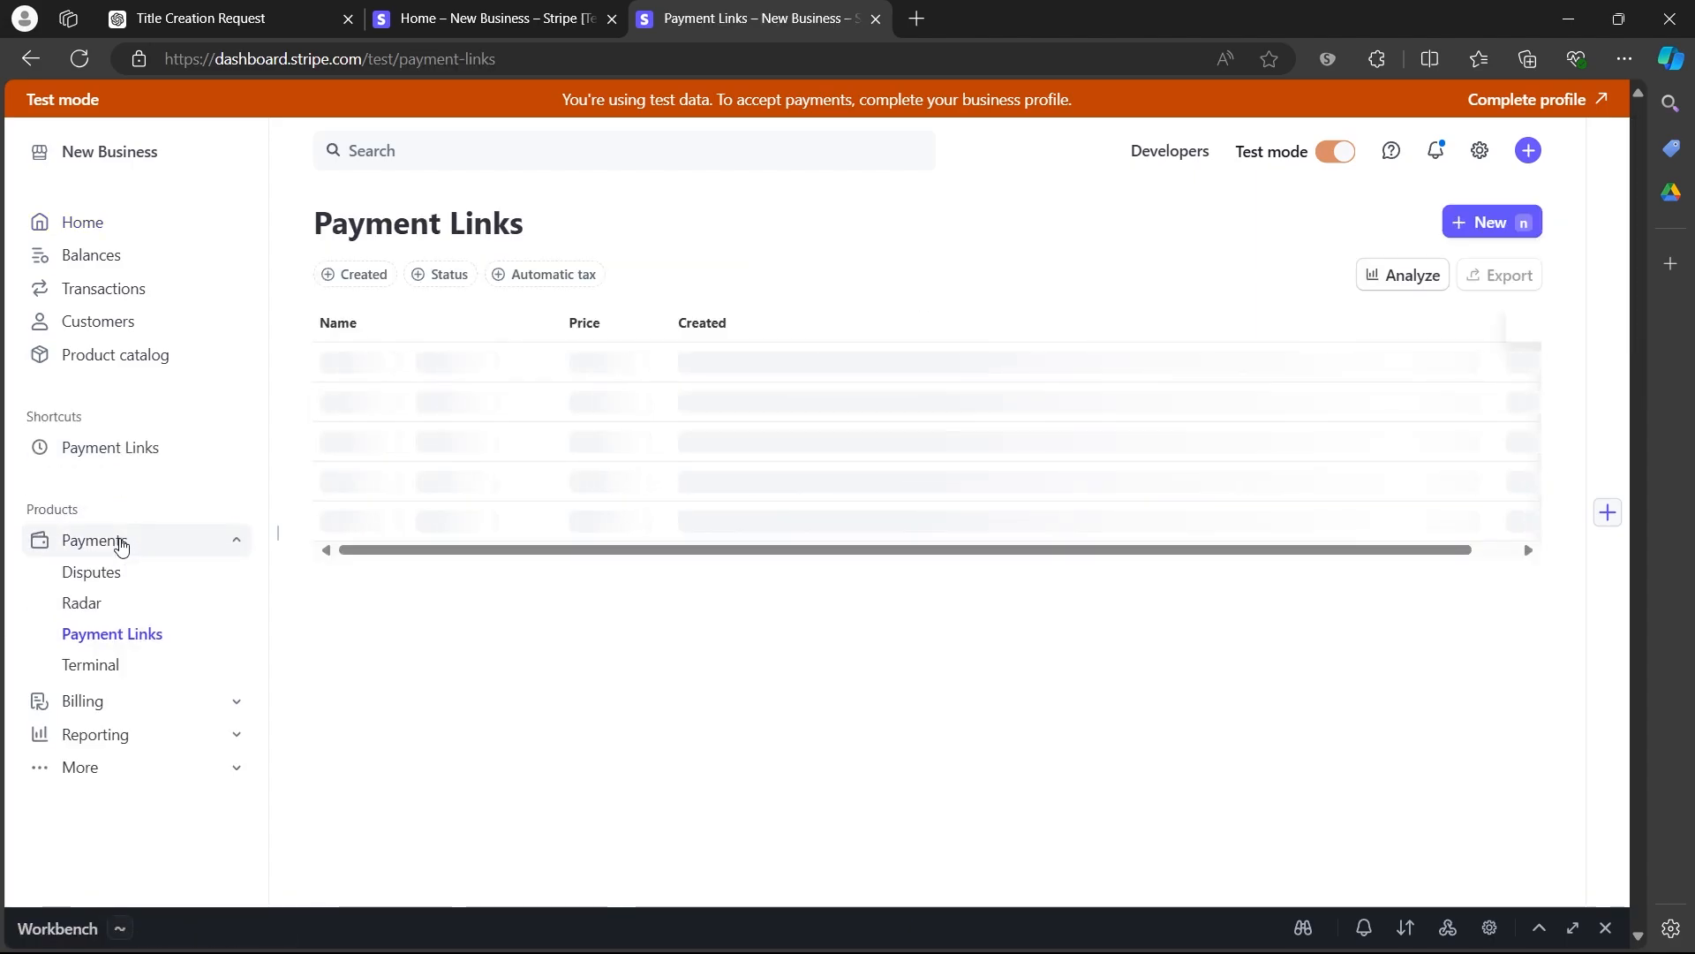
pyautogui.click(1481, 225)
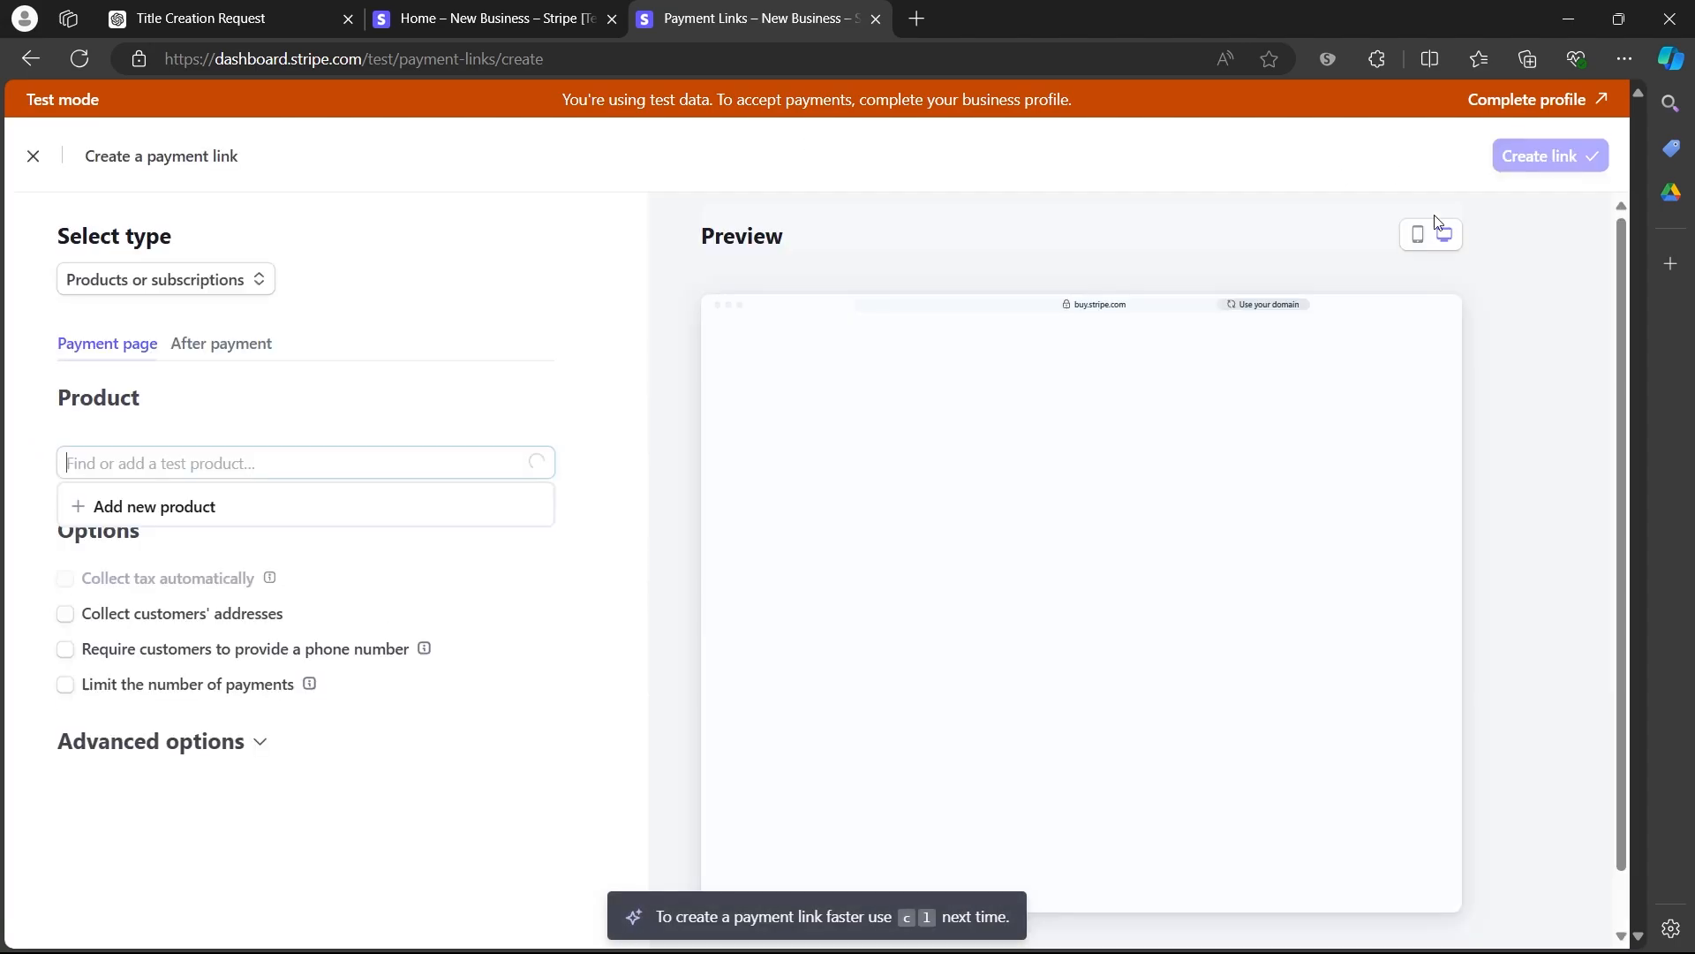
pyautogui.click(329, 371)
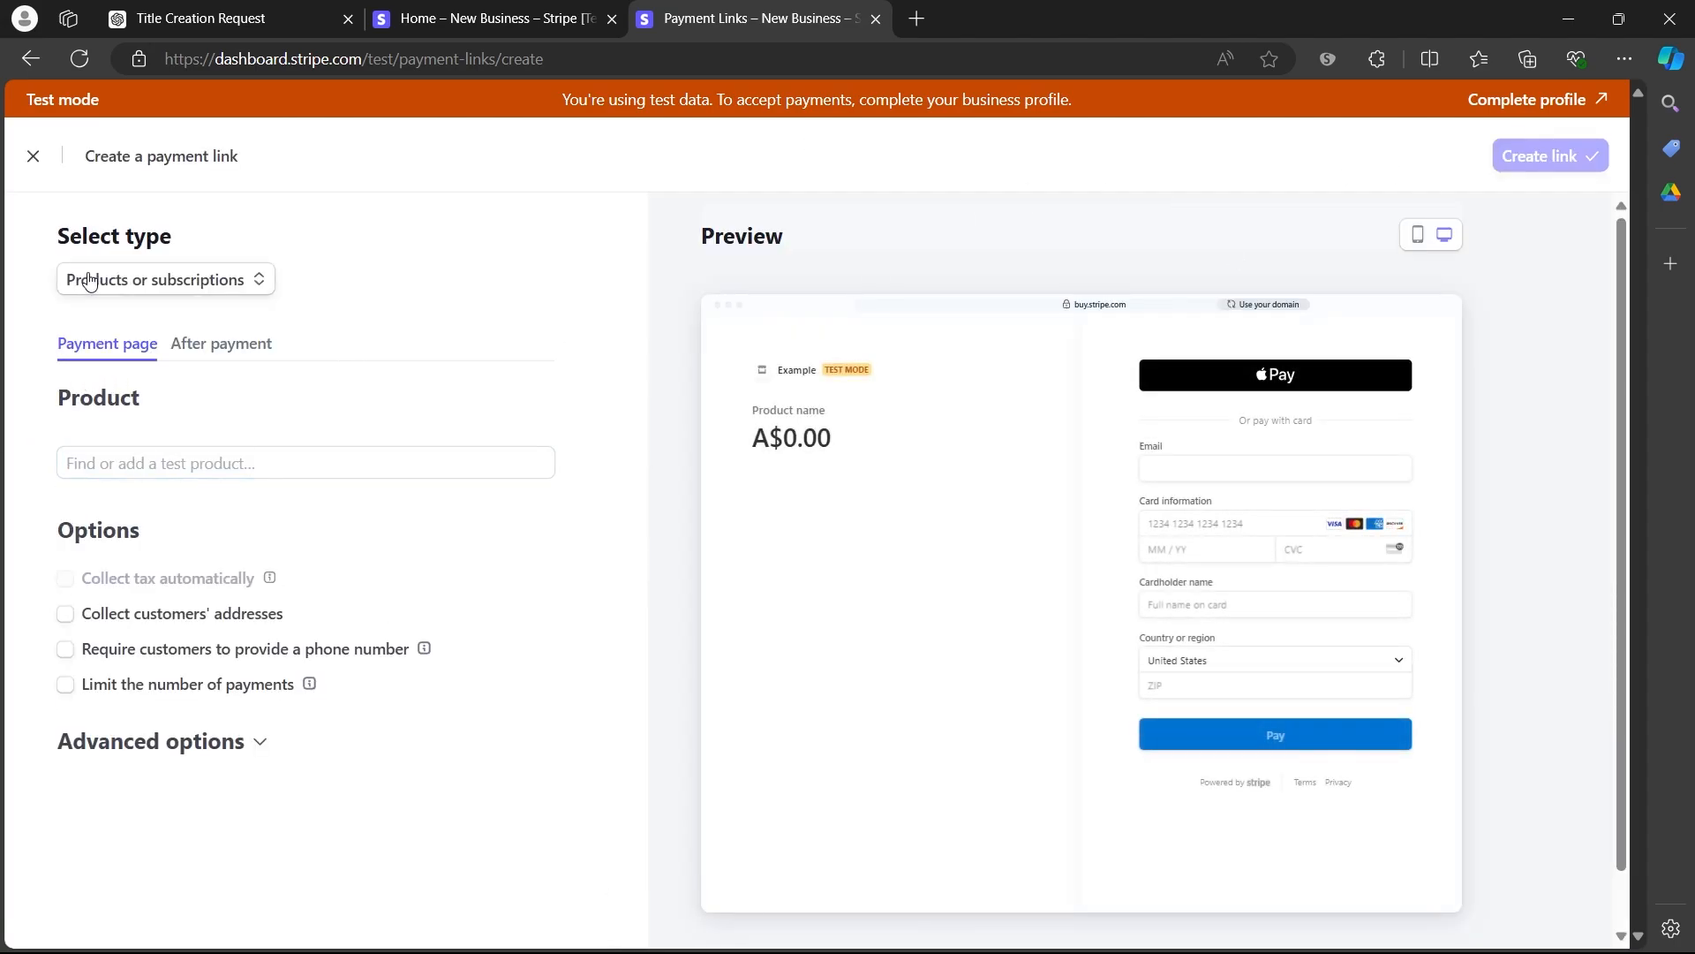
# Keep 'Products or subscriptions' as the link type and begin adding a new product
pyautogui.click(137, 281)
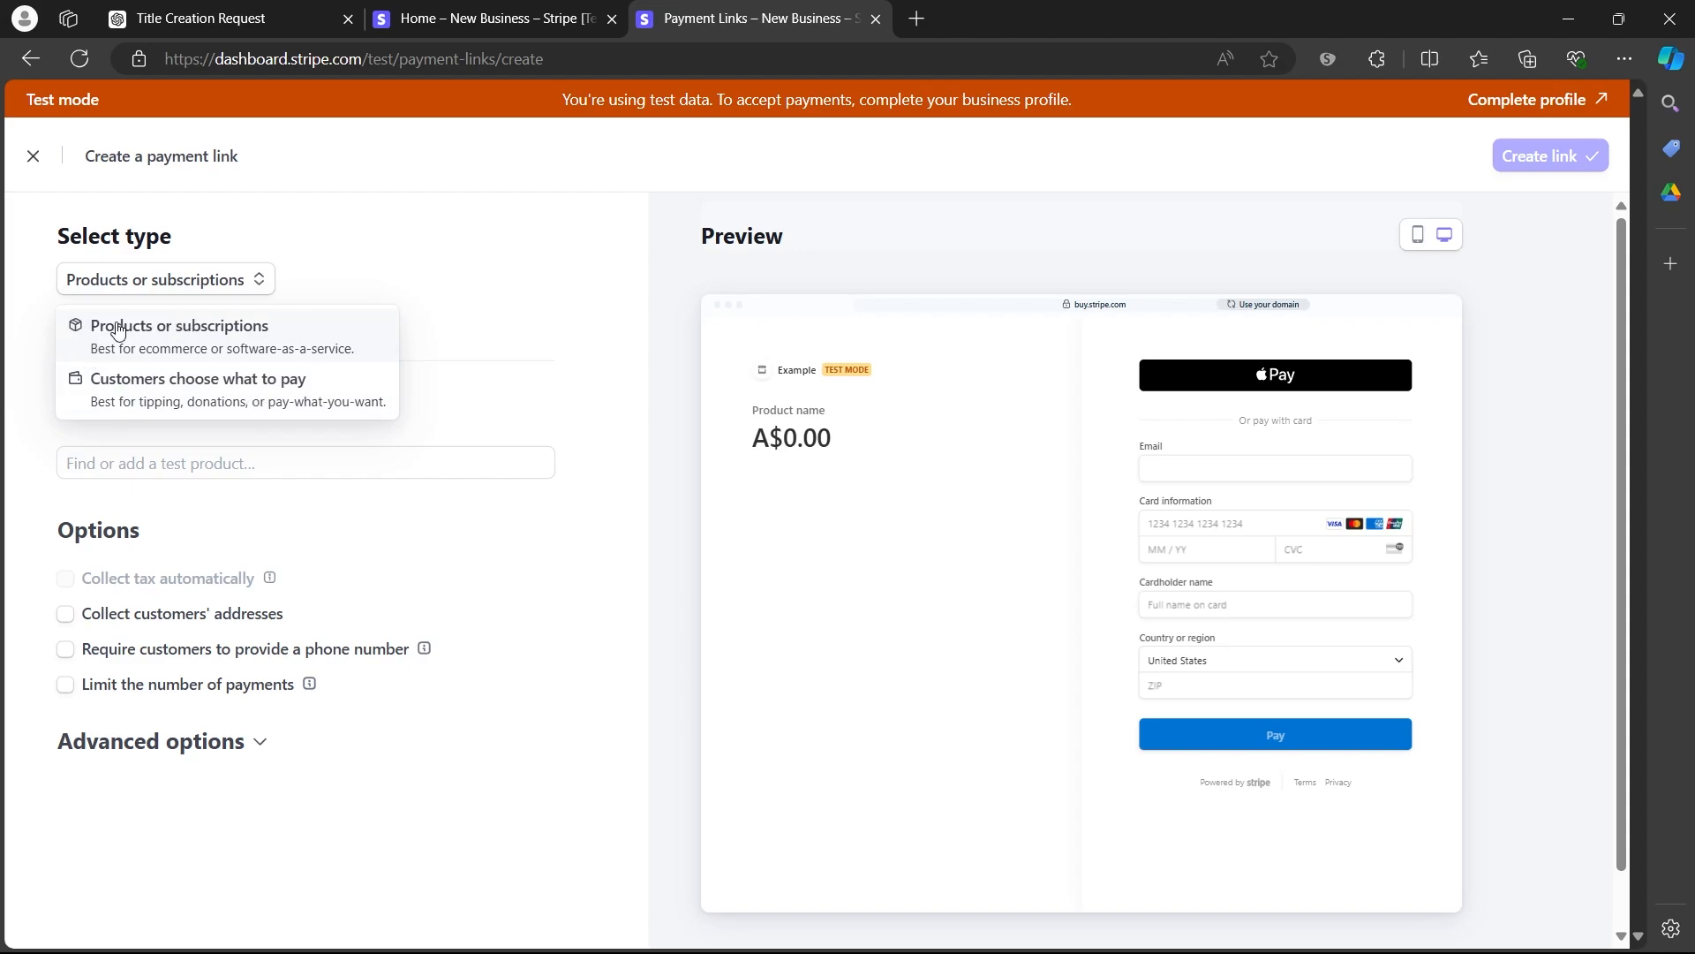
pyautogui.click(205, 328)
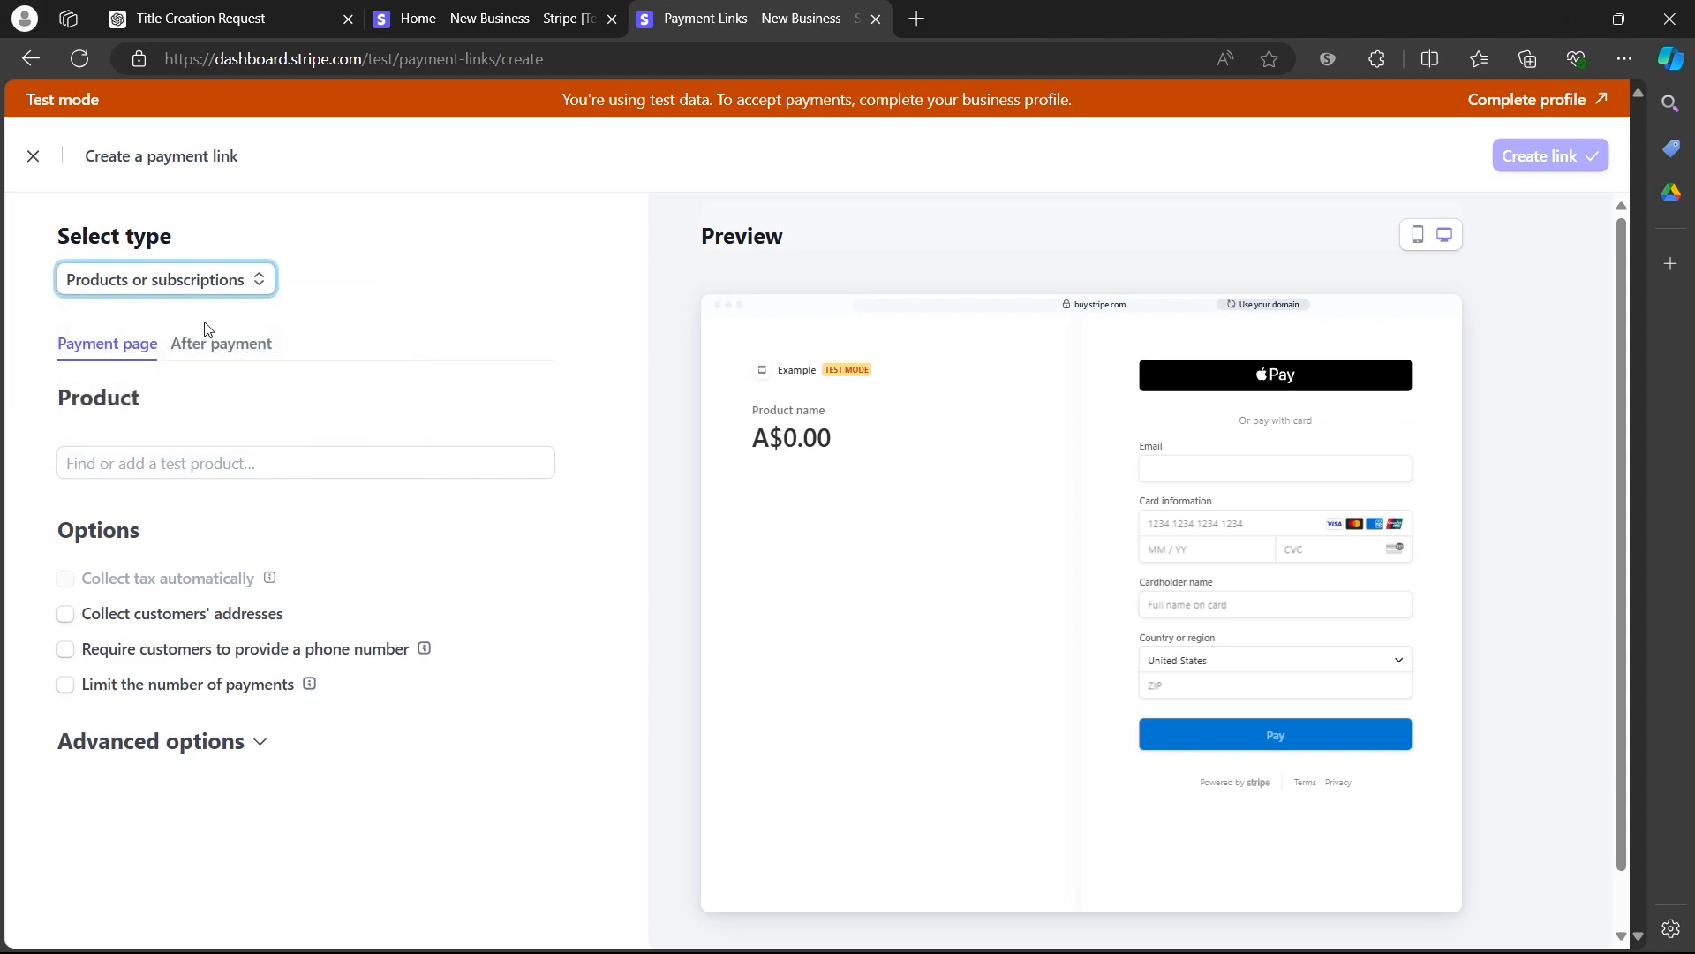
pyautogui.click(115, 463)
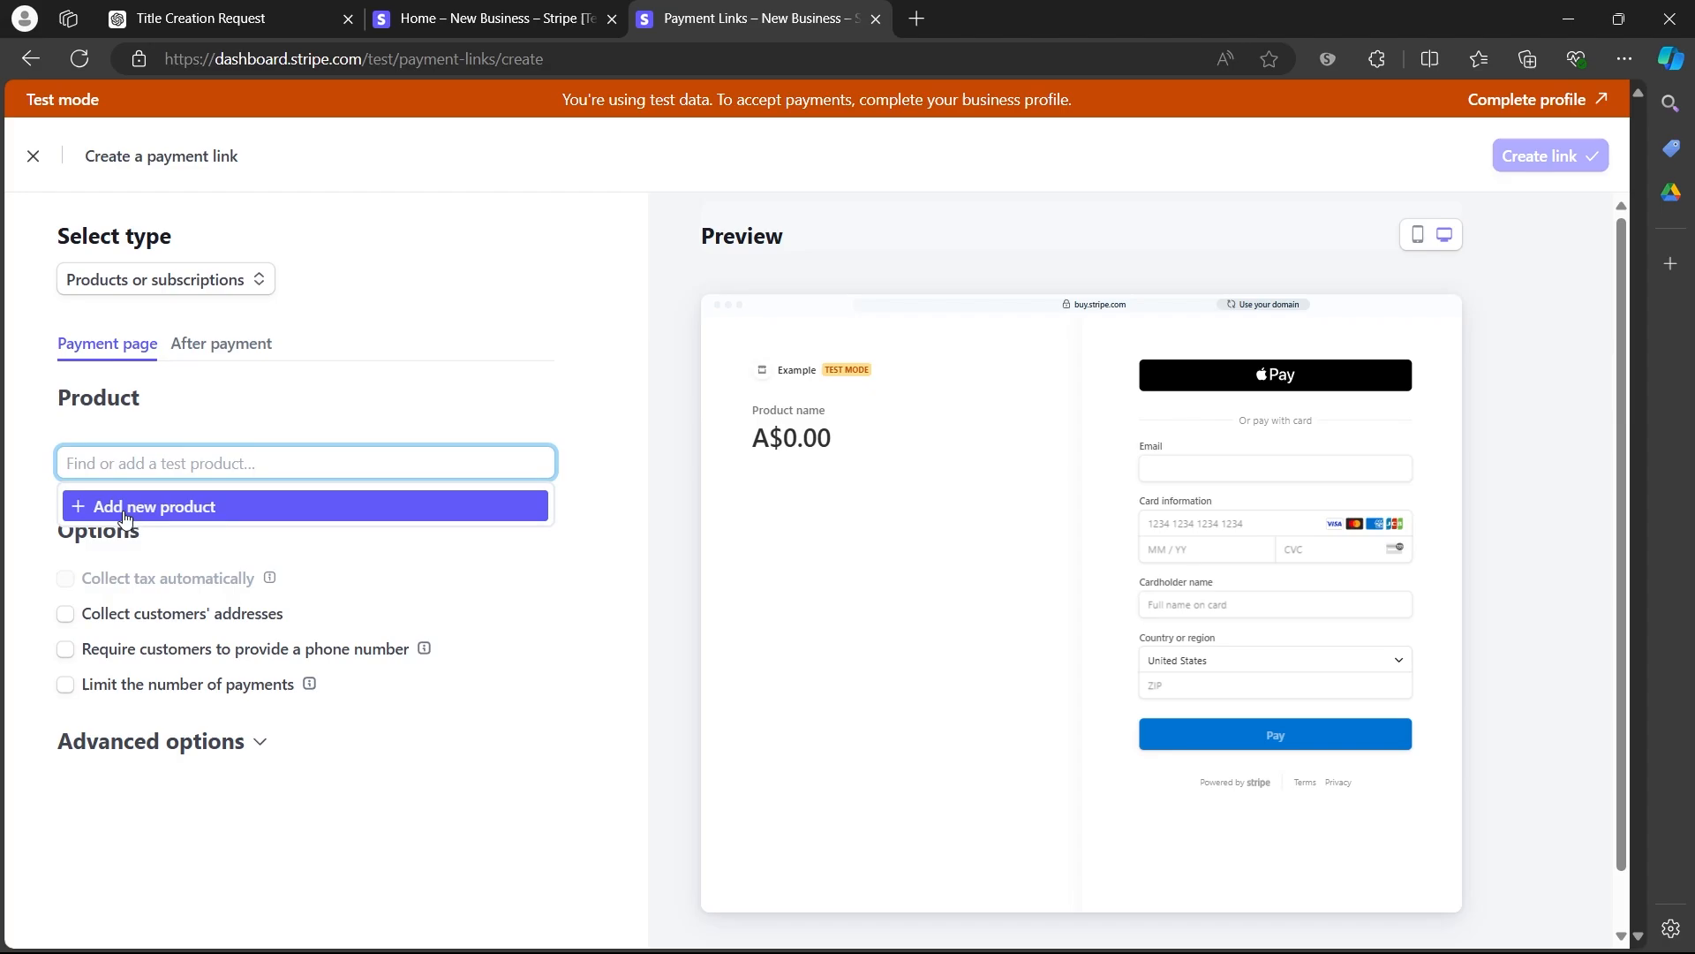
pyautogui.click(152, 512)
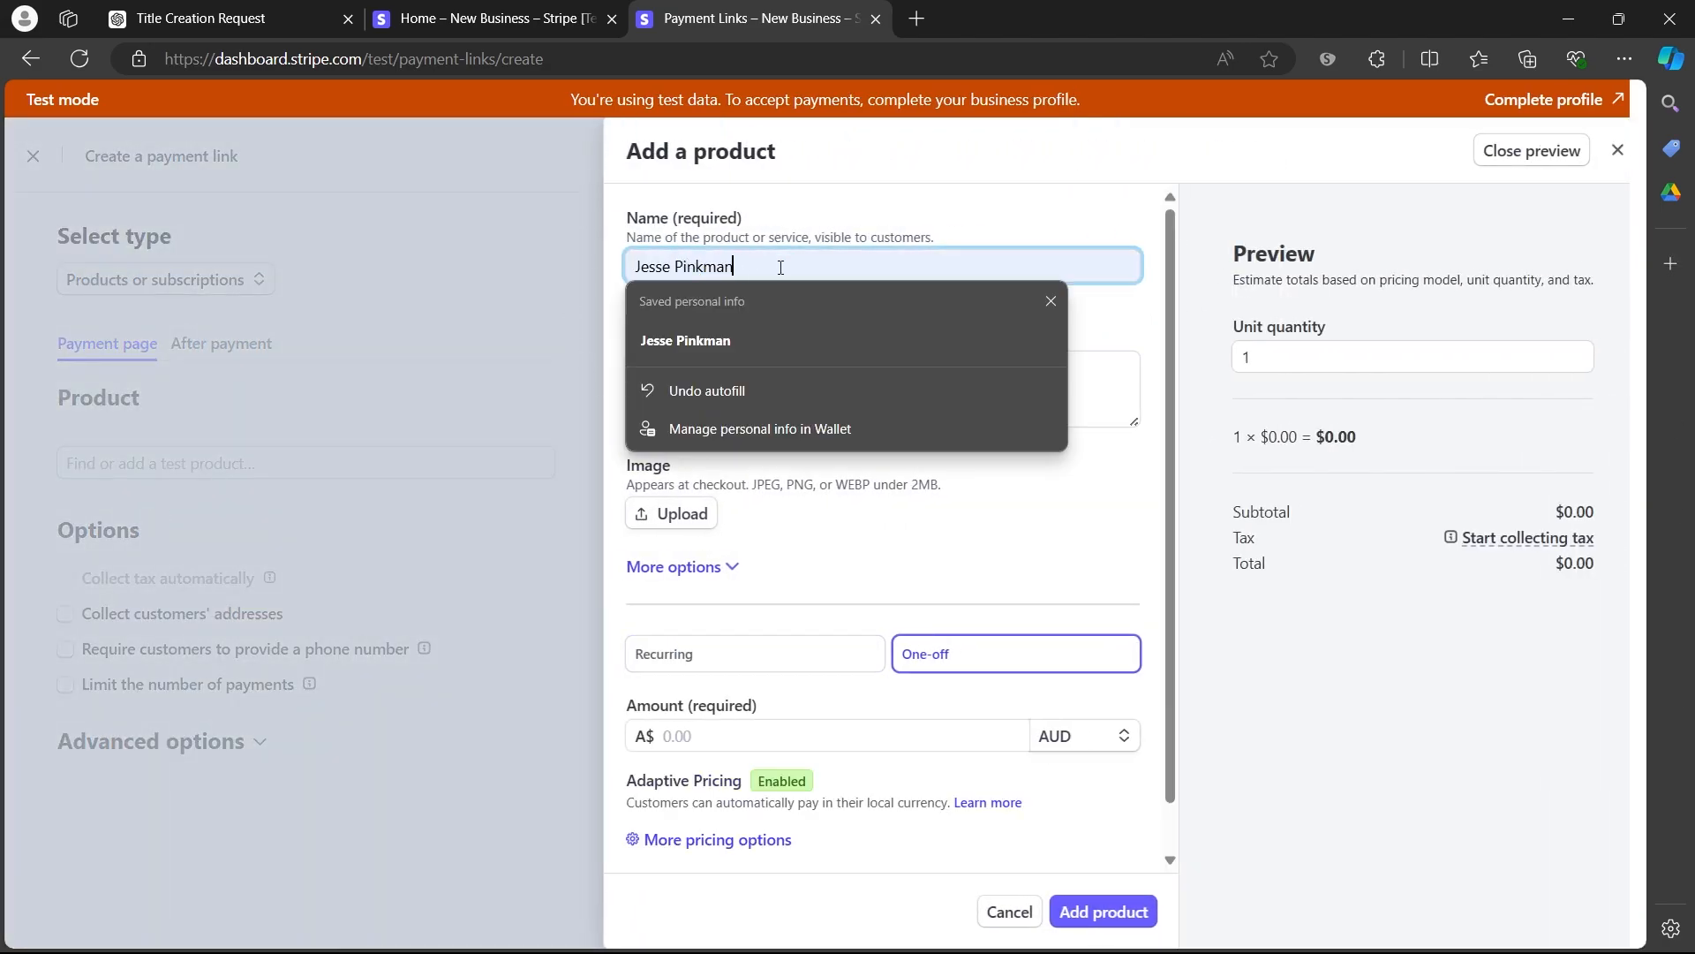
# Give the new product the pizza image from the Downloads folder
pyautogui.click(830, 224)
pyautogui.click(707, 376)
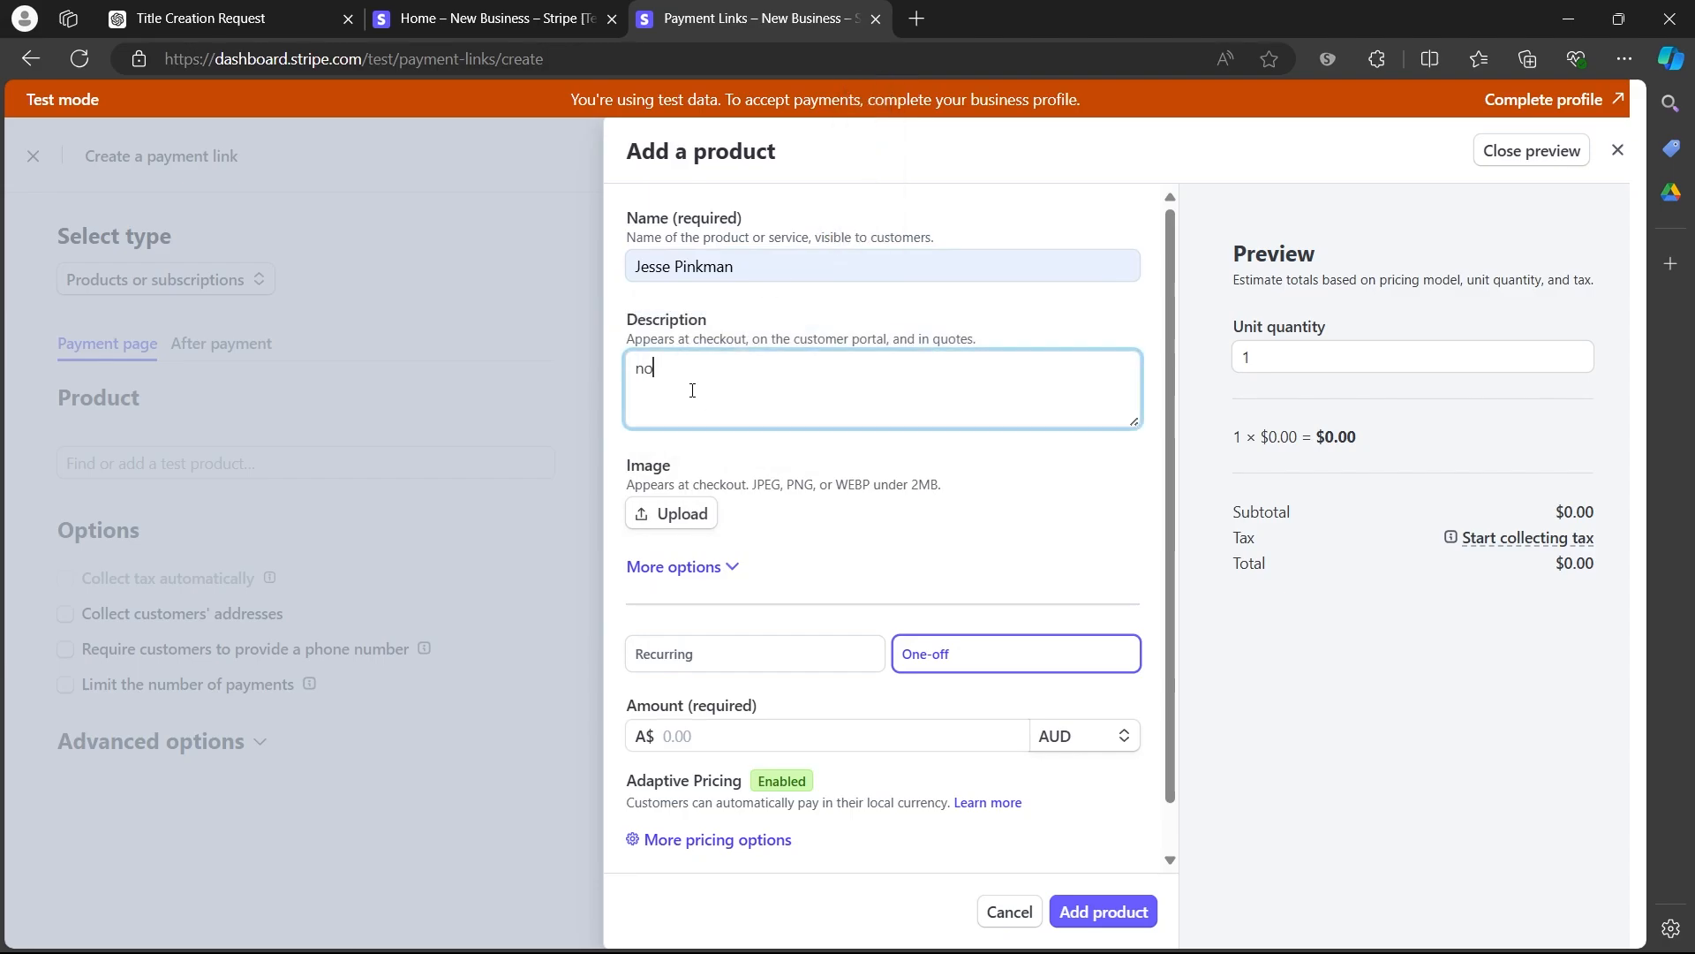
pyautogui.click(671, 514)
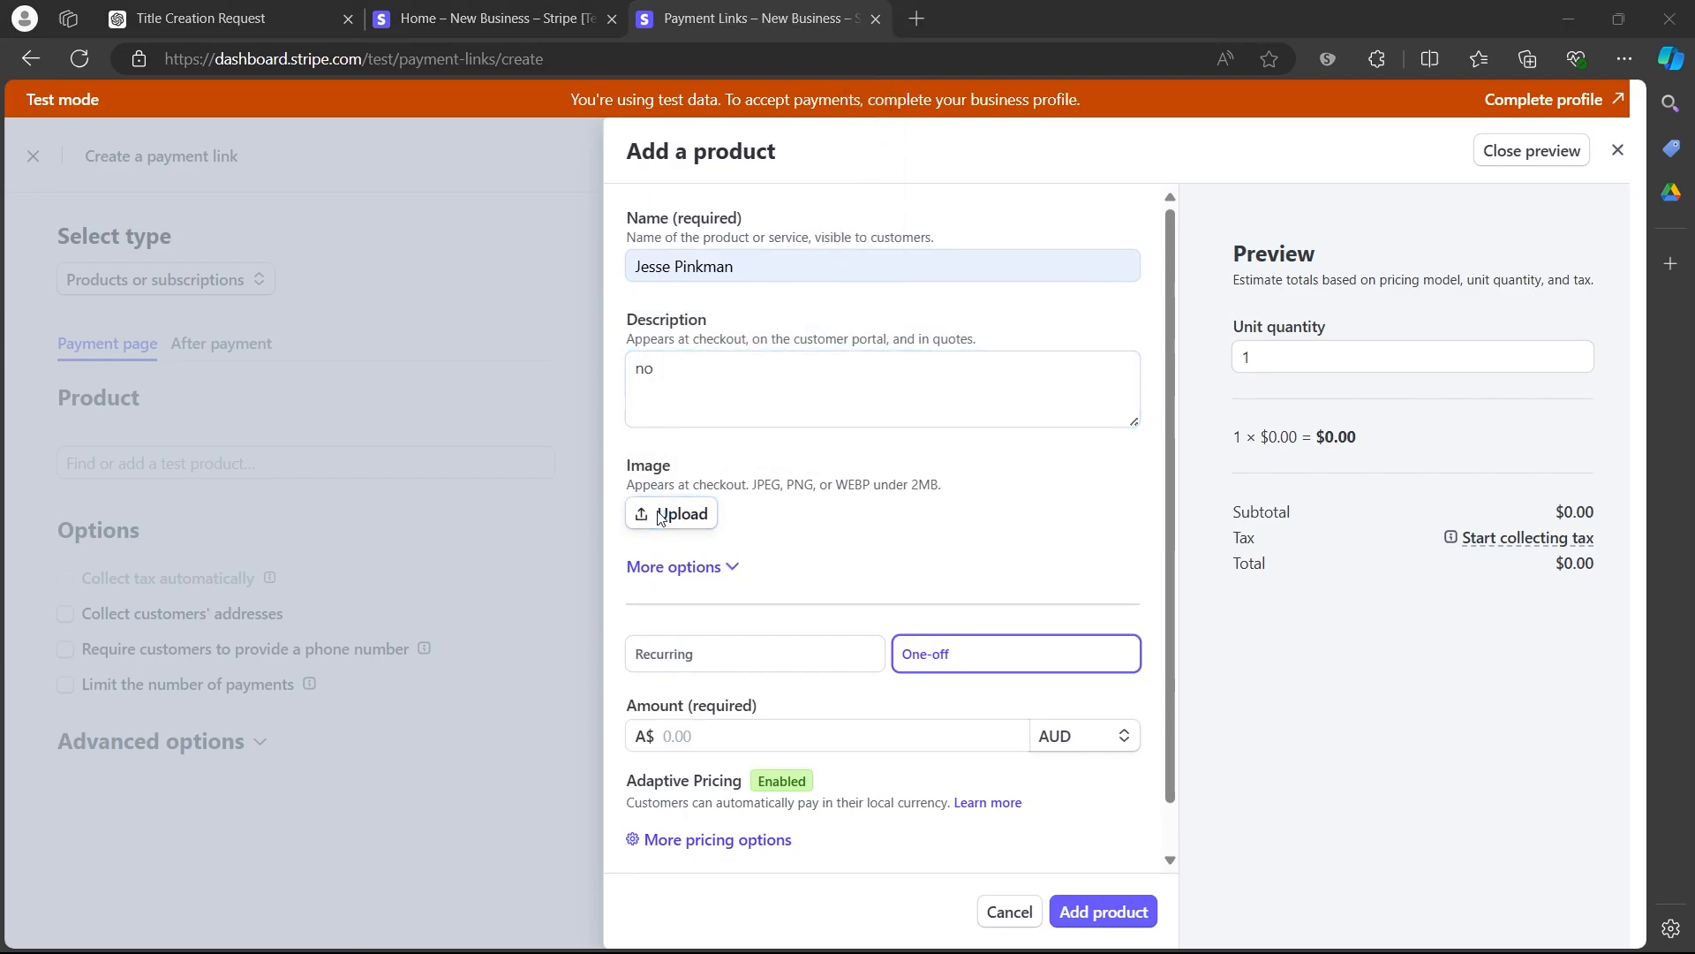
pyautogui.click(131, 221)
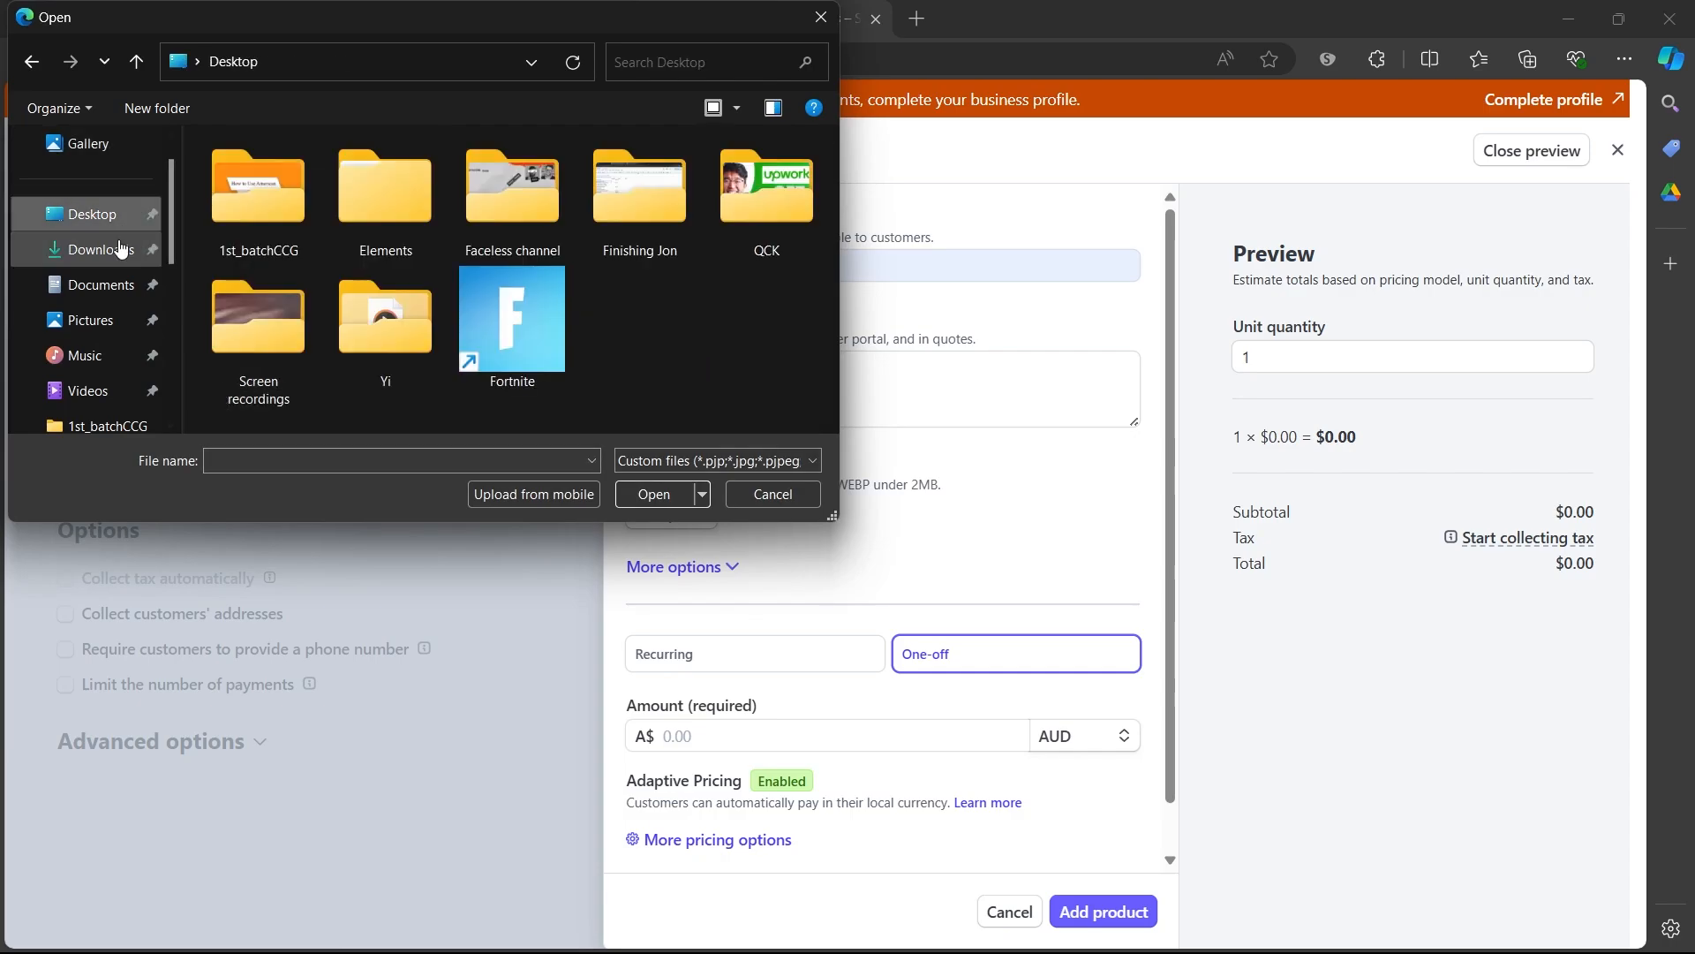
pyautogui.click(123, 250)
pyautogui.doubleClick(290, 237)
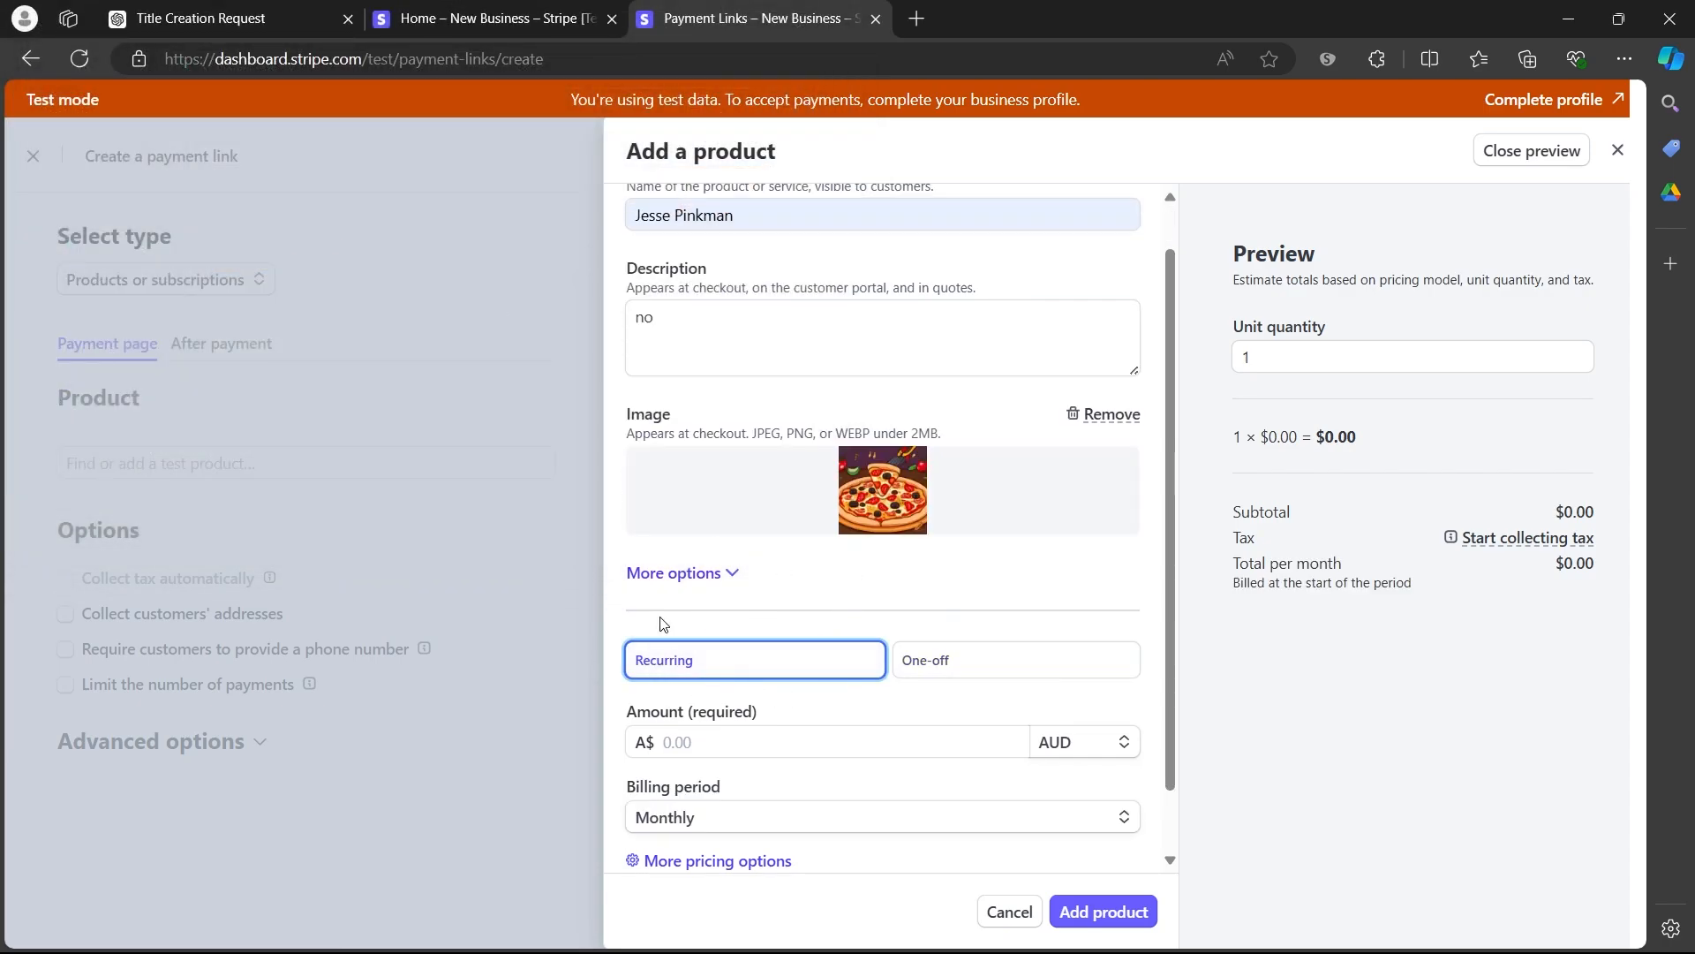
# Make the price recurring at 50.00, billed on a custom interval of every 2 months
pyautogui.click(1013, 670)
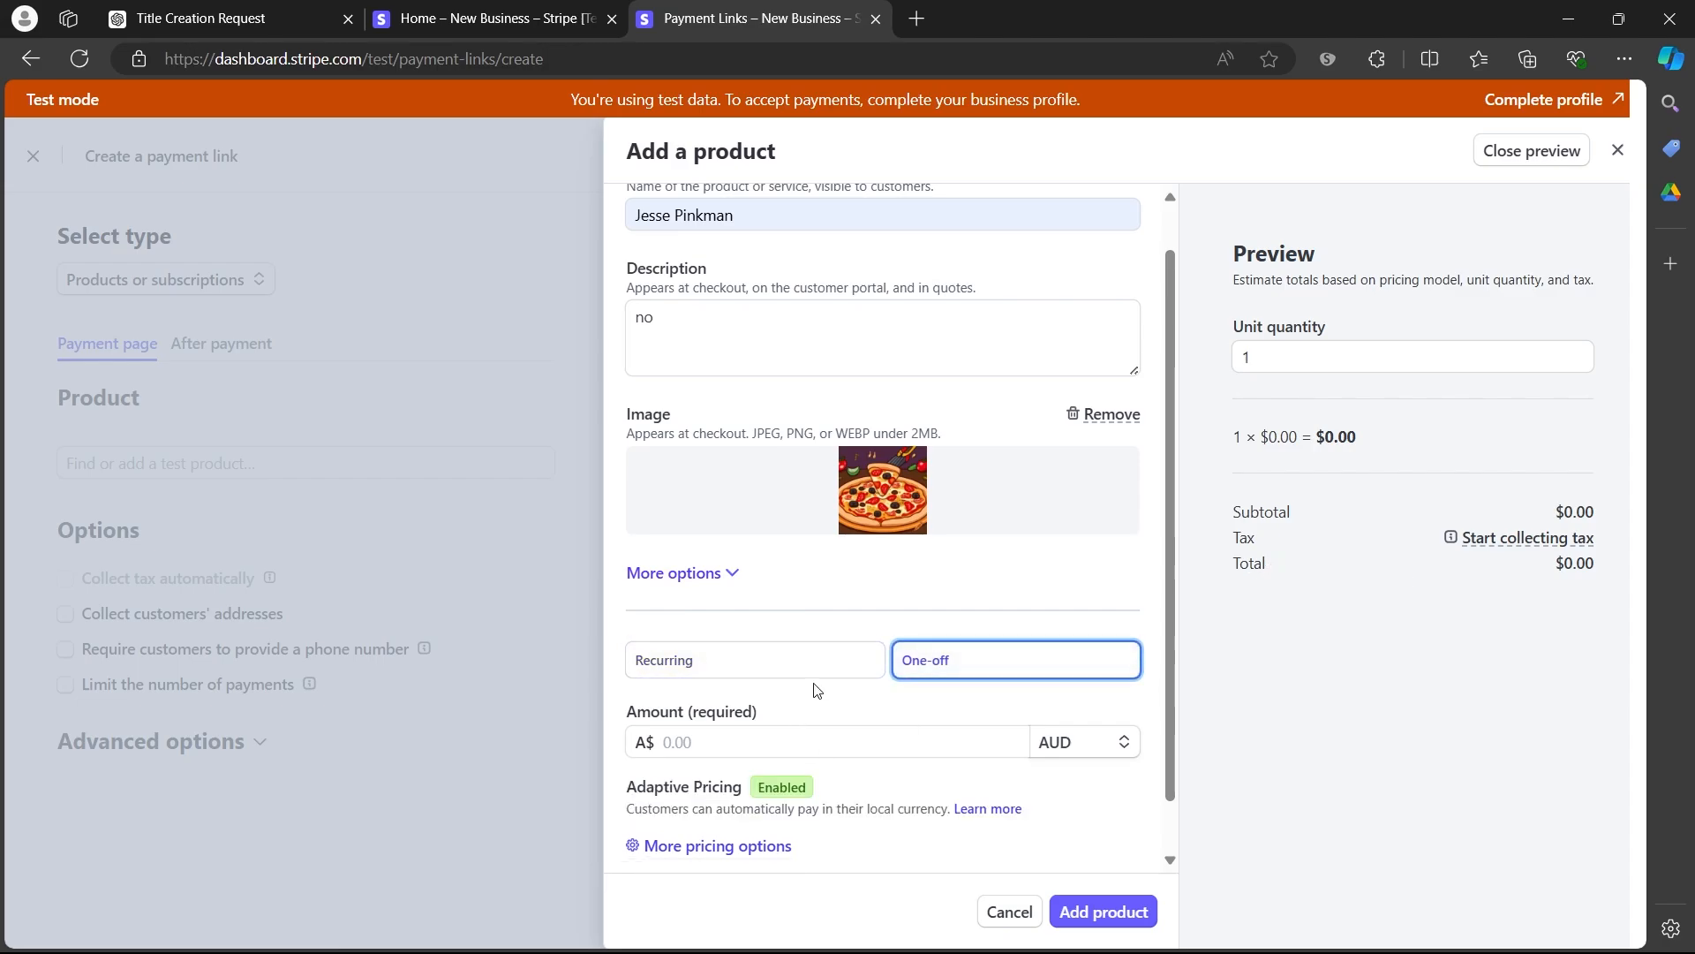
pyautogui.click(785, 668)
pyautogui.scroll(-1, 799, 724)
pyautogui.click(714, 672)
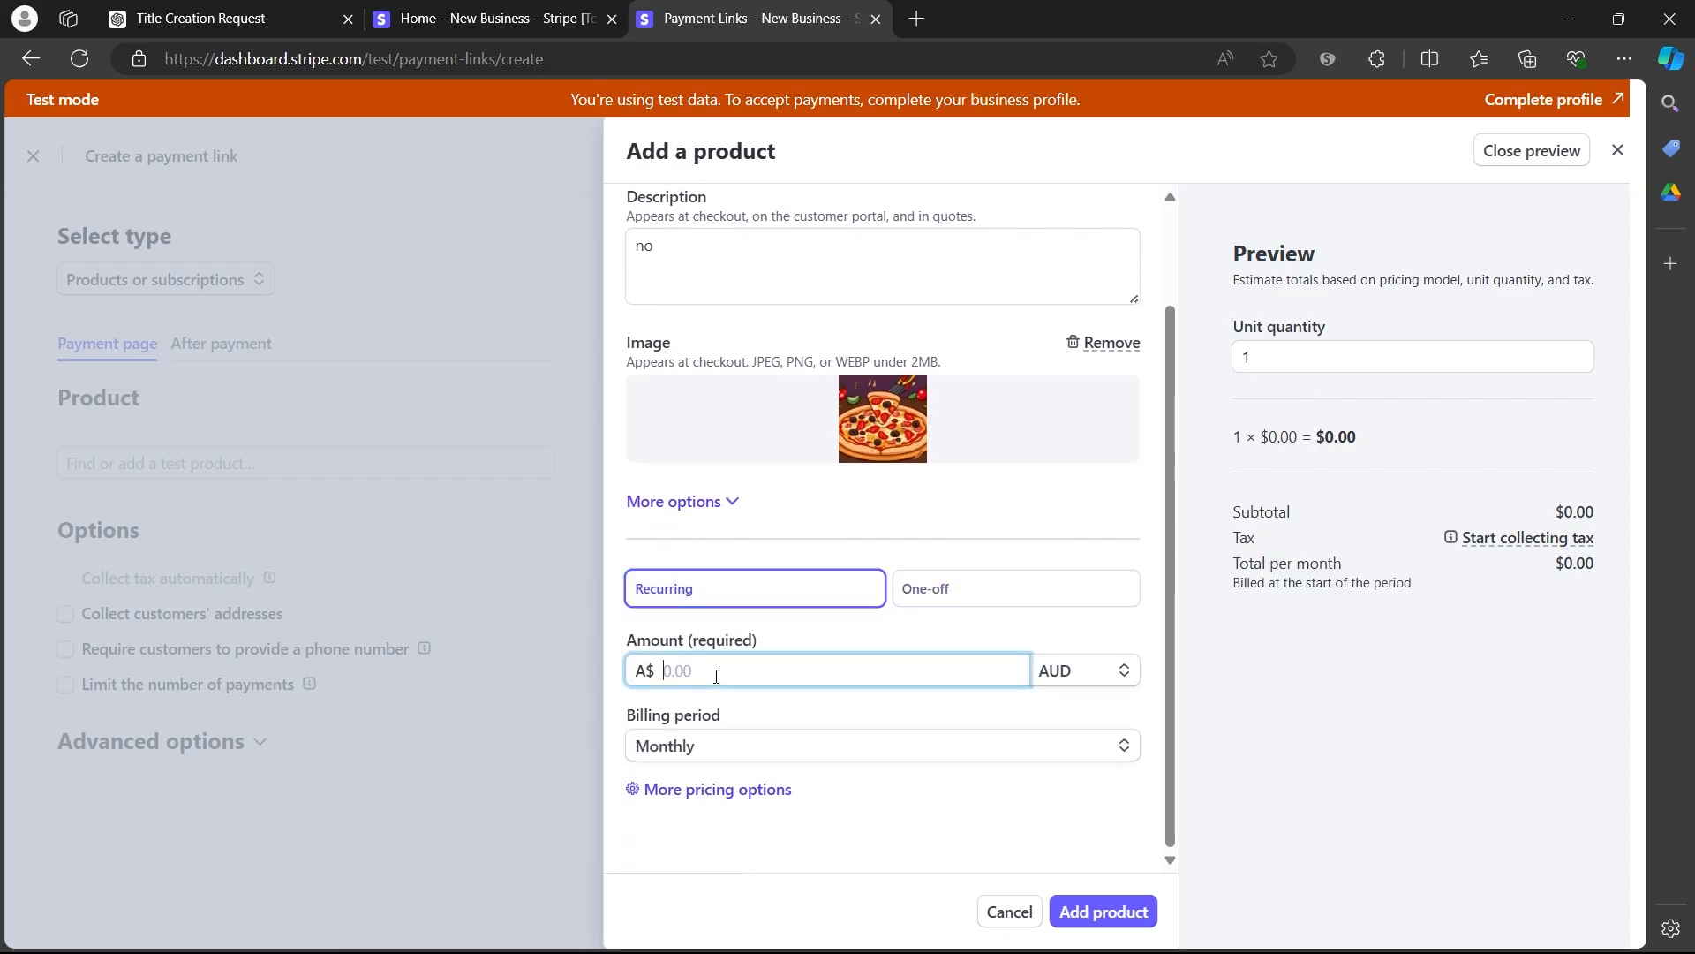
pyautogui.write('50')
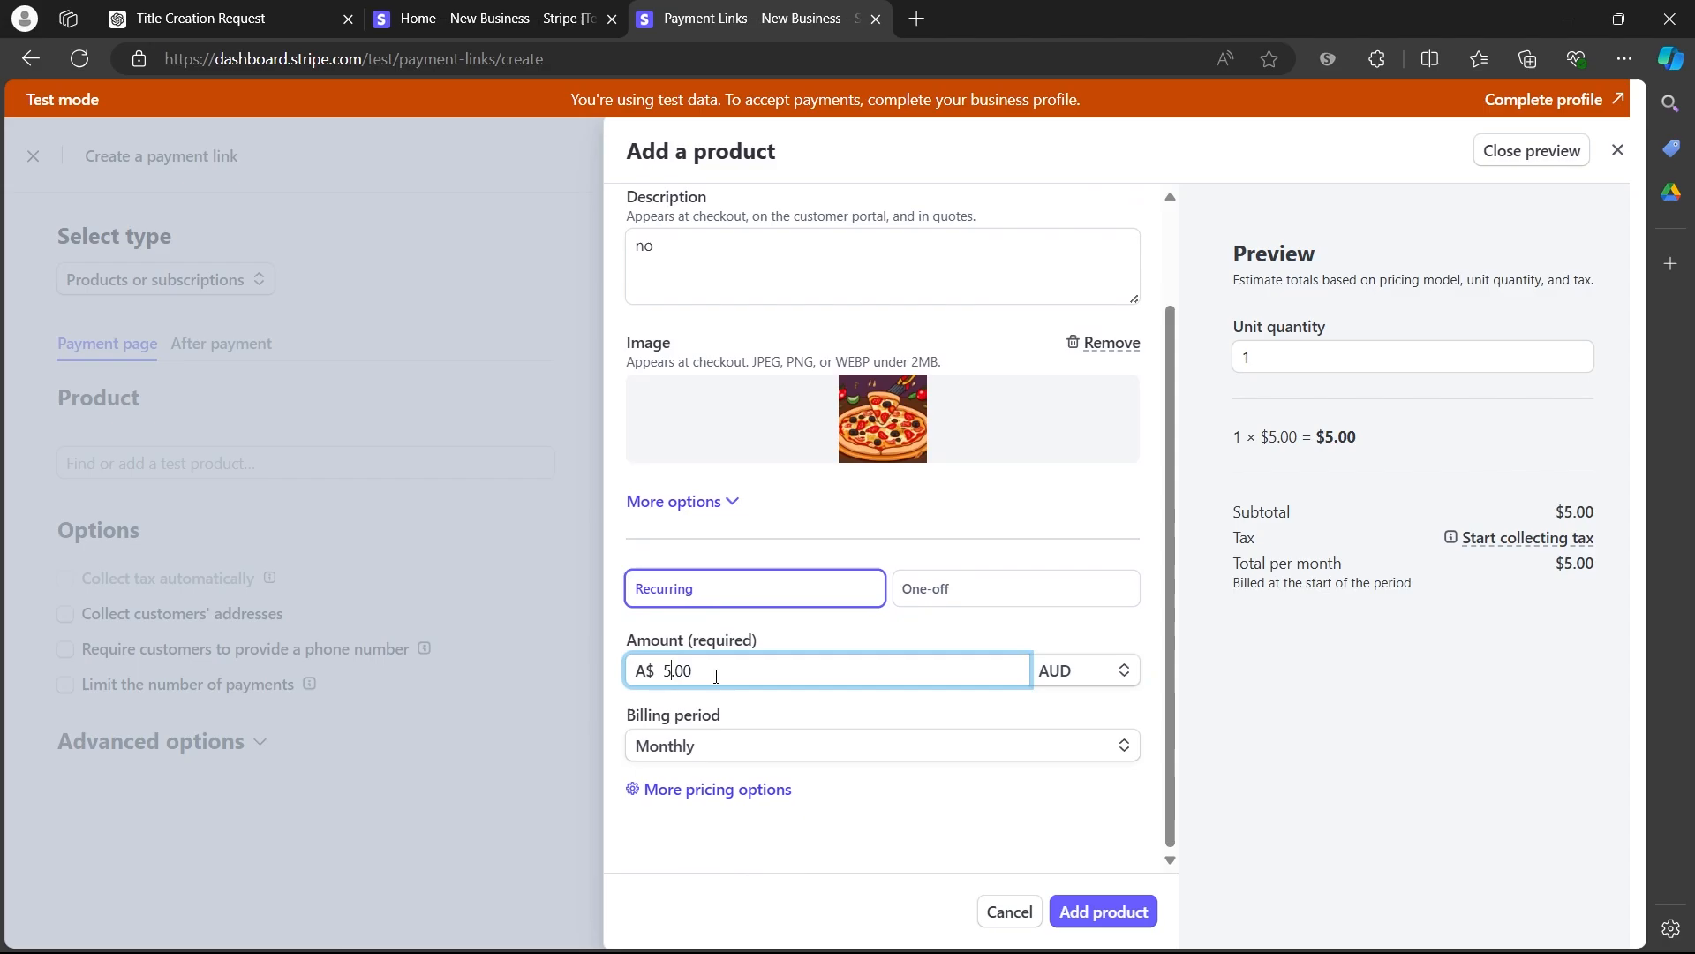
pyautogui.click(742, 749)
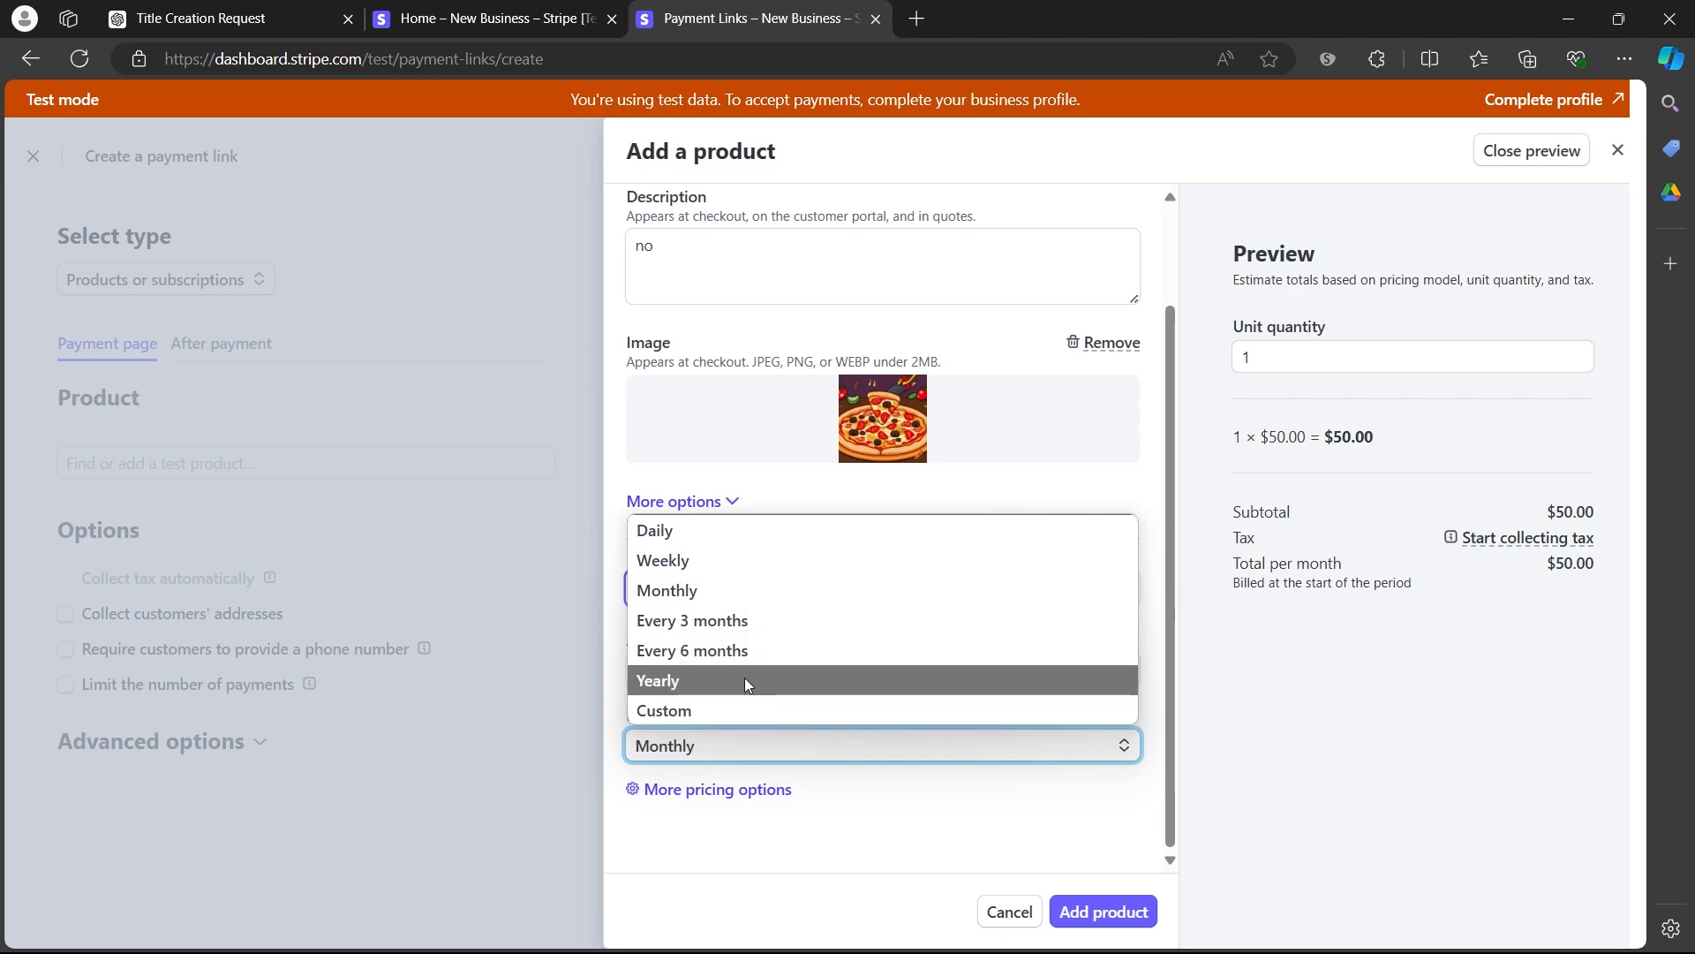
pyautogui.click(691, 704)
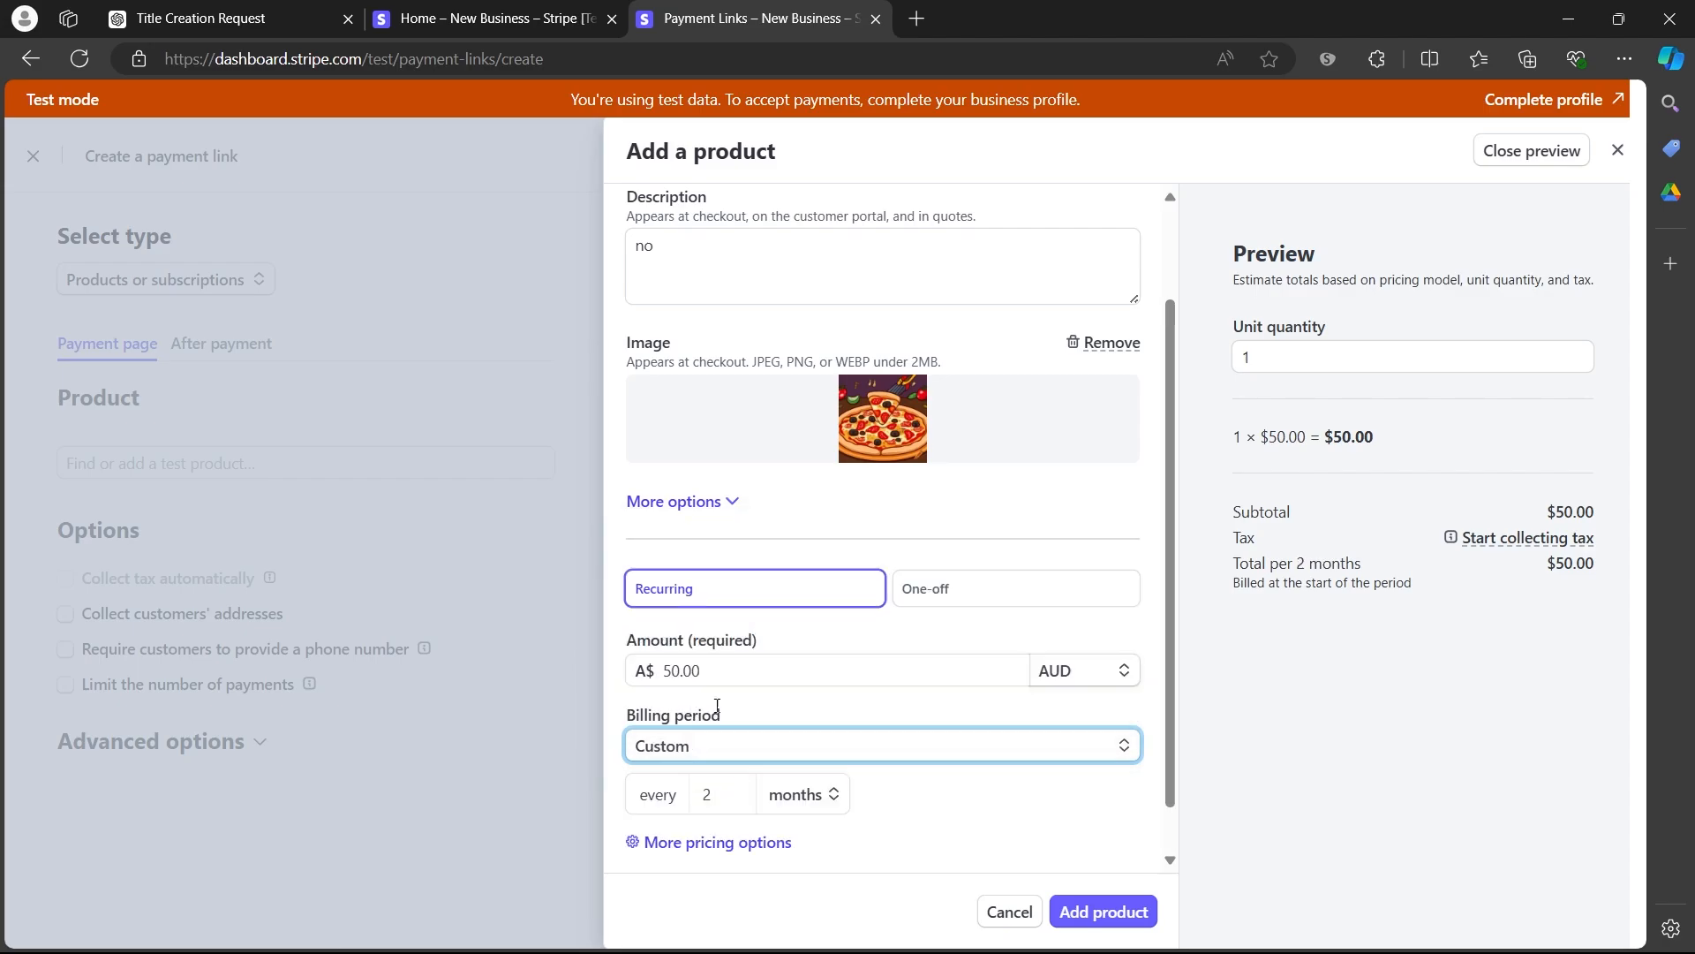
pyautogui.scroll(-1, 717, 734)
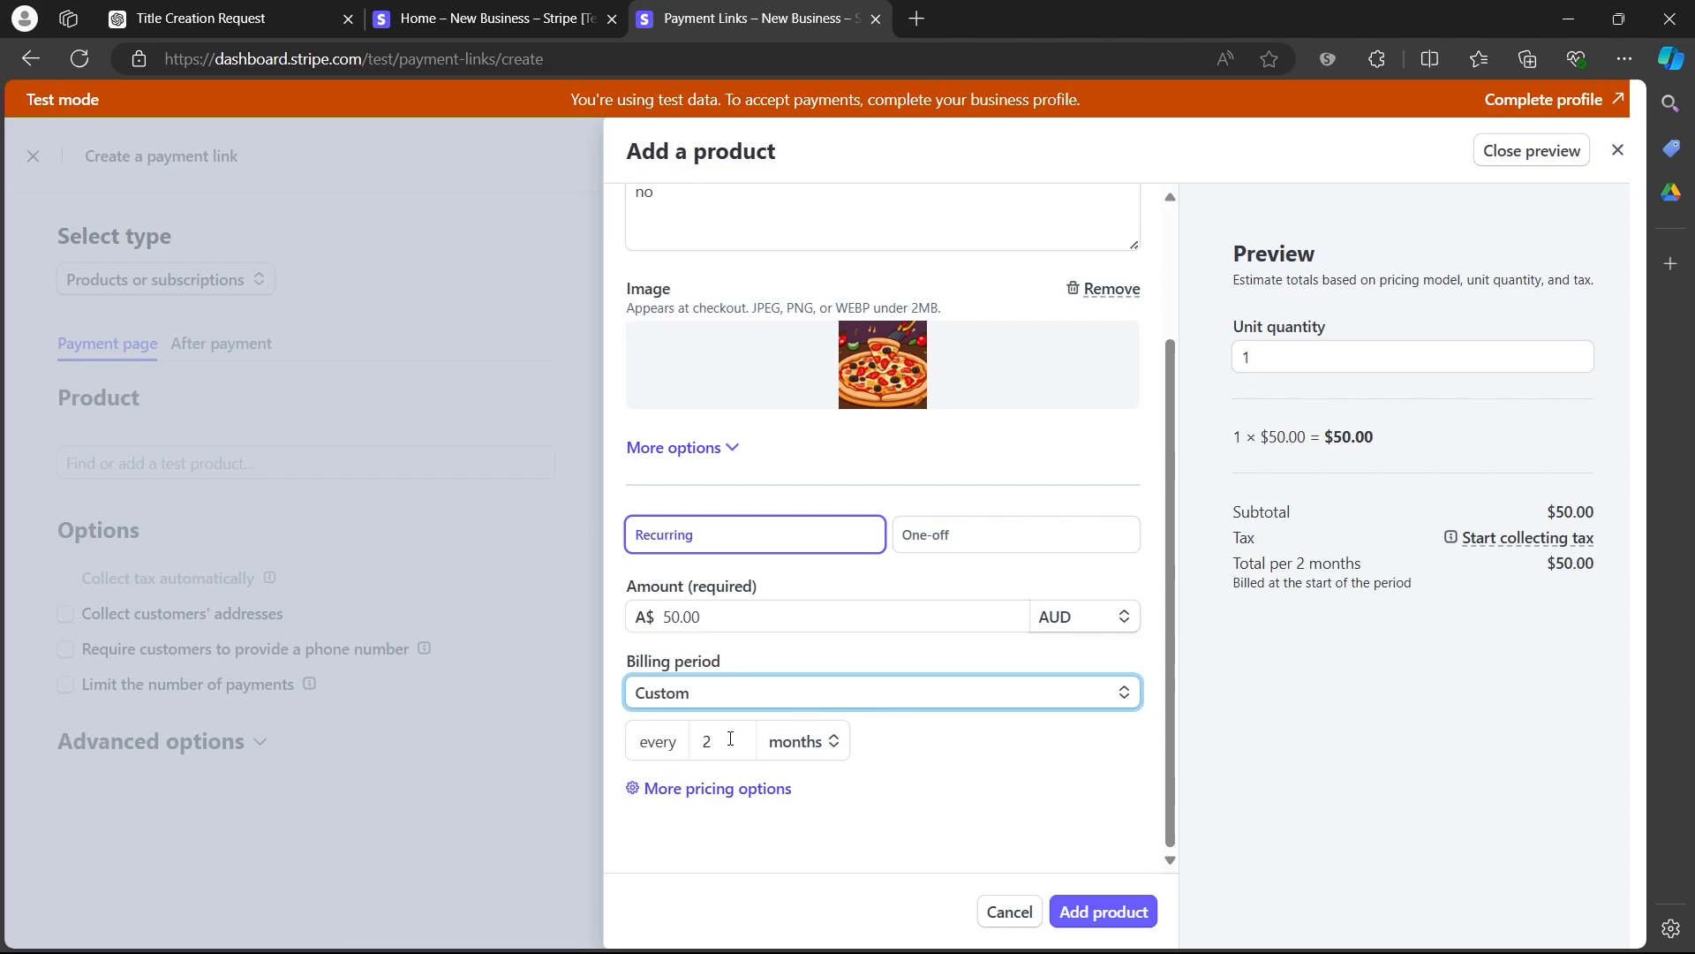
pyautogui.doubleClick(707, 742)
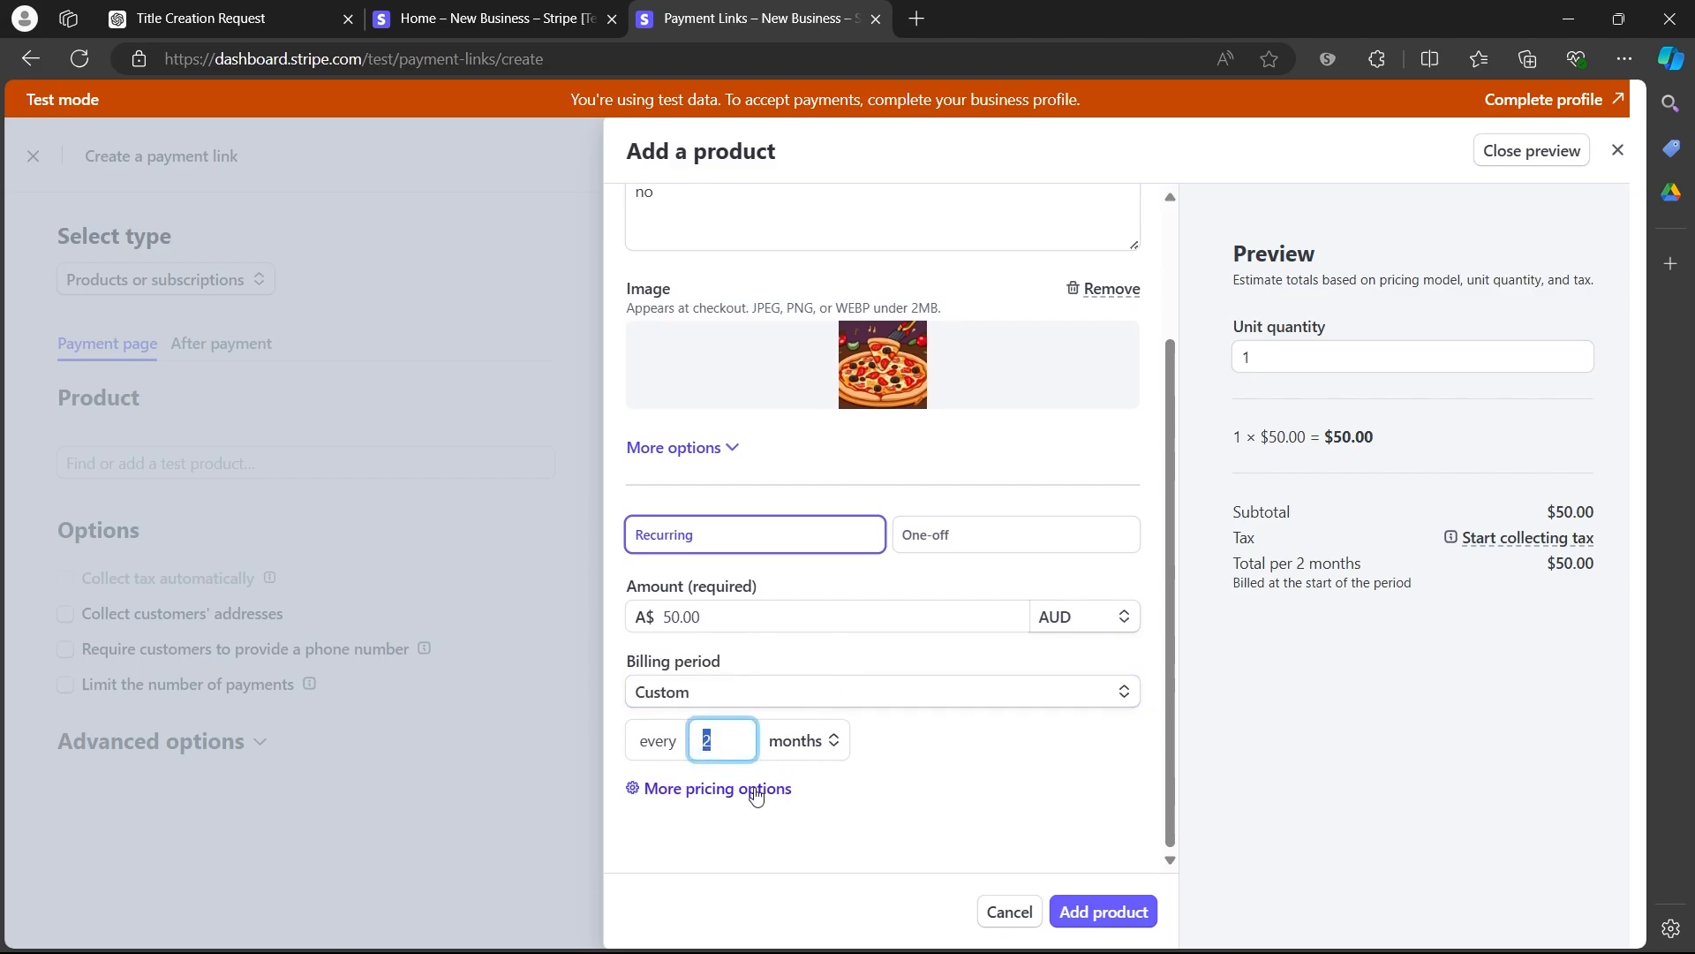
# Check the additional pricing options and add the product to the payment link
pyautogui.click(719, 789)
pyautogui.scroll(-3, 854, 399)
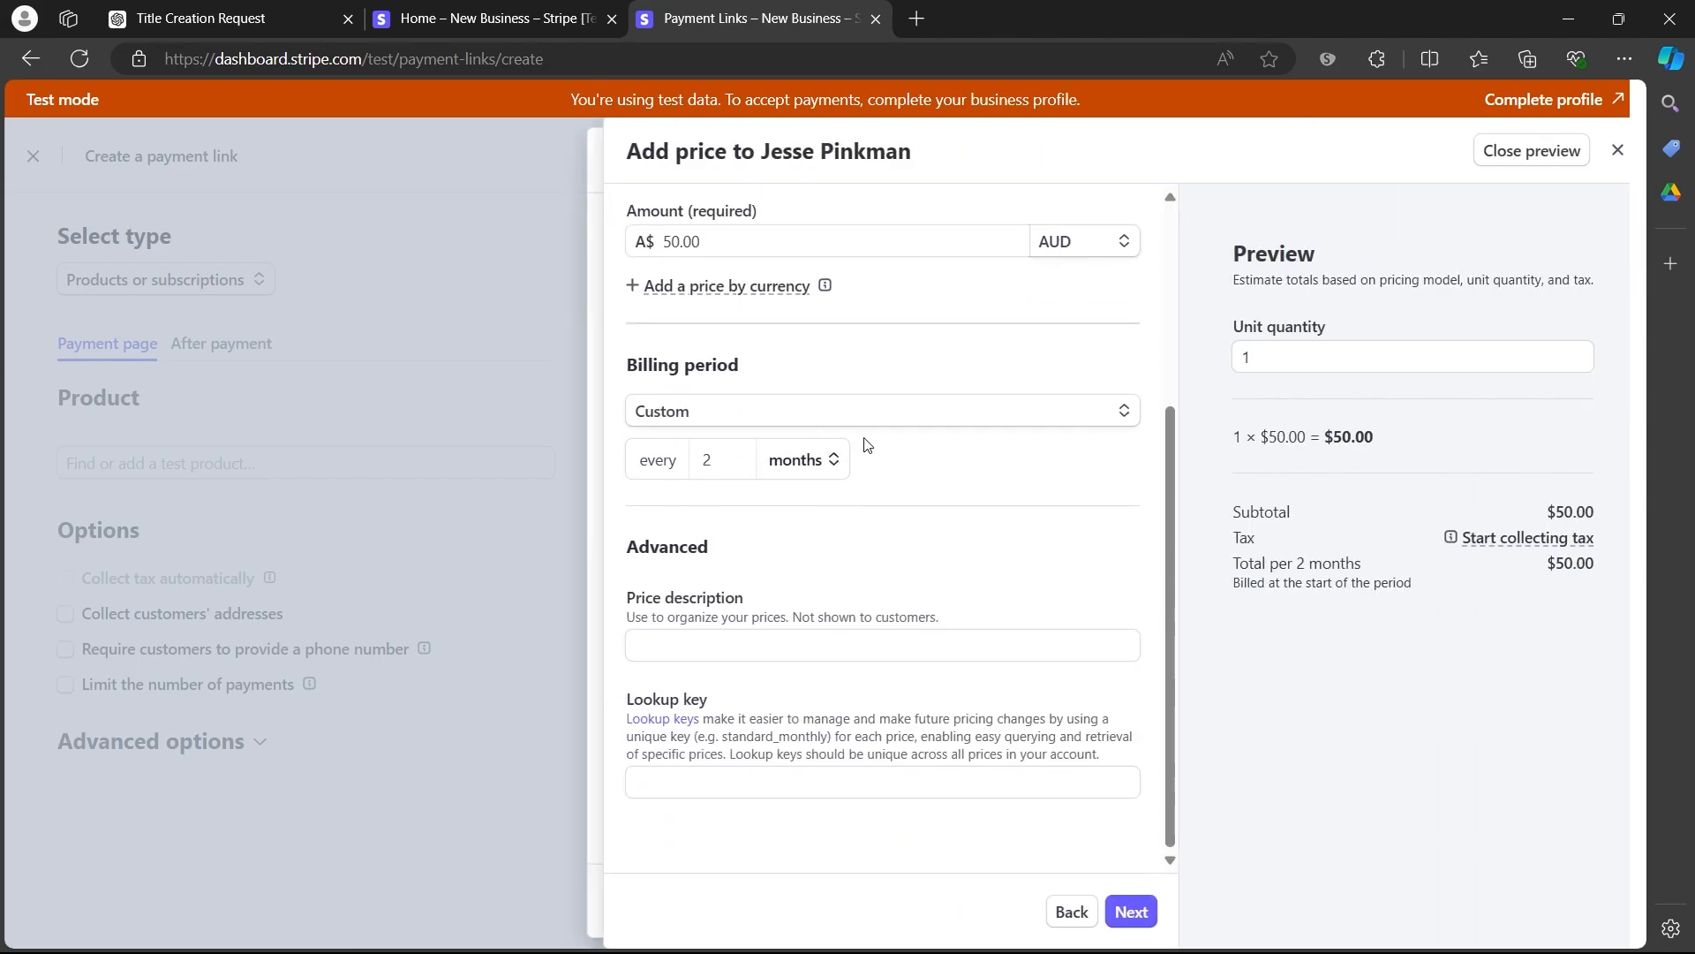
pyautogui.click(699, 645)
pyautogui.scroll(4, 699, 644)
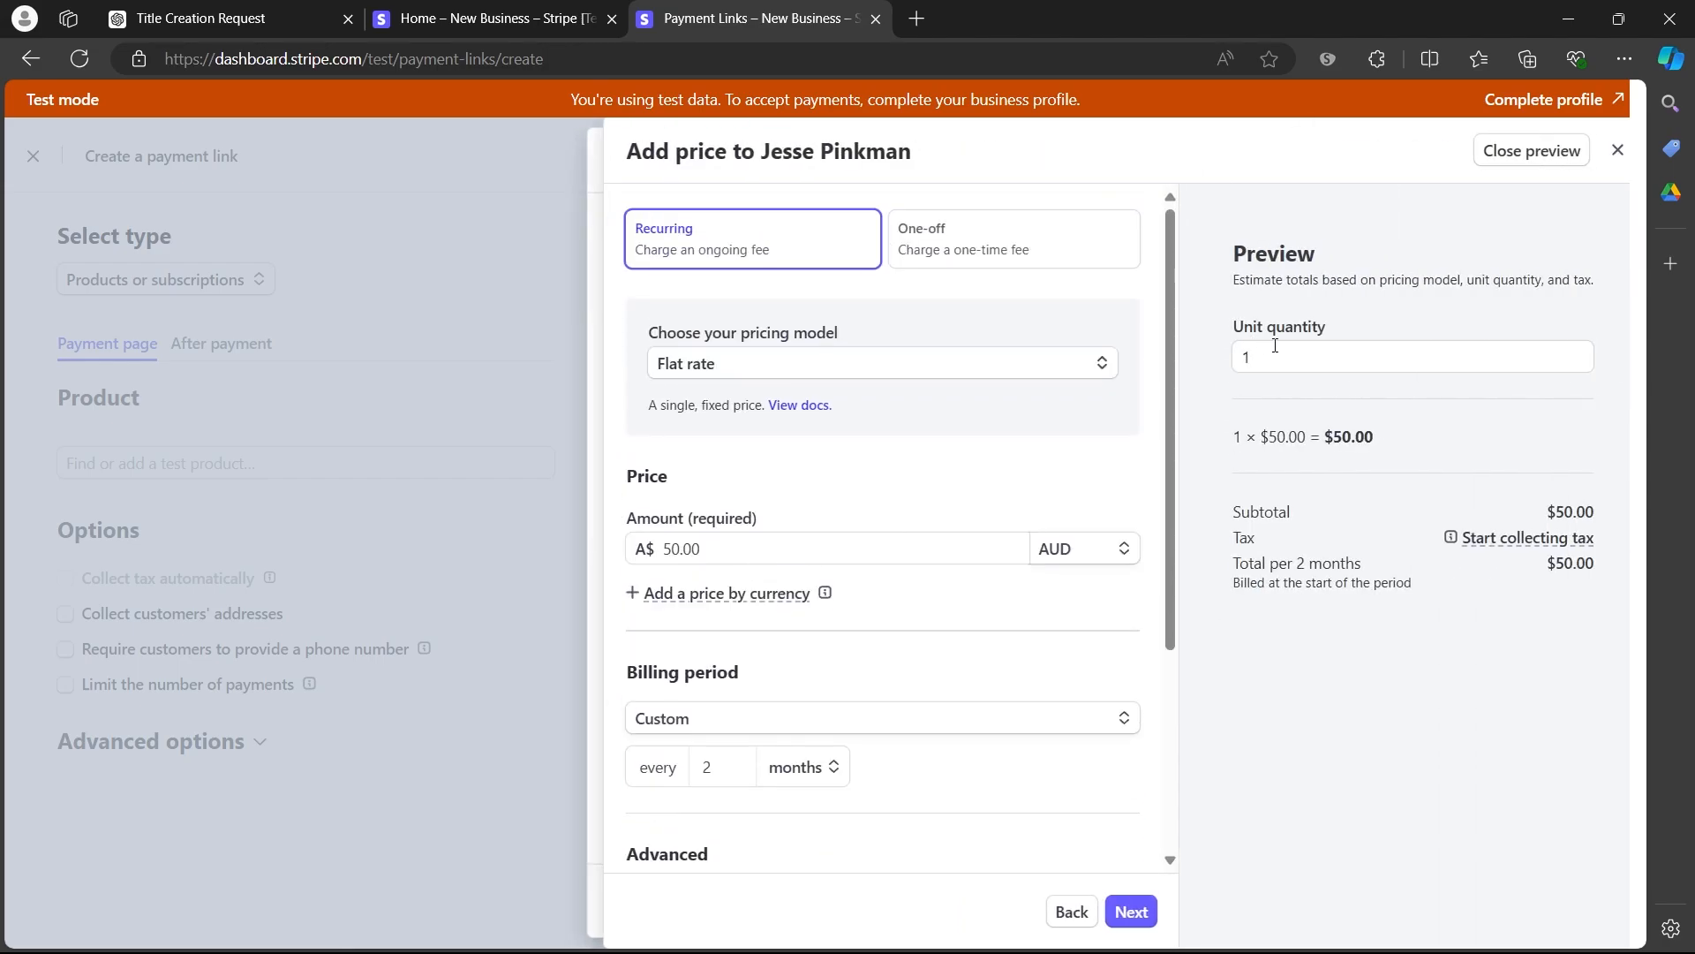
pyautogui.click(1272, 353)
pyautogui.click(1089, 910)
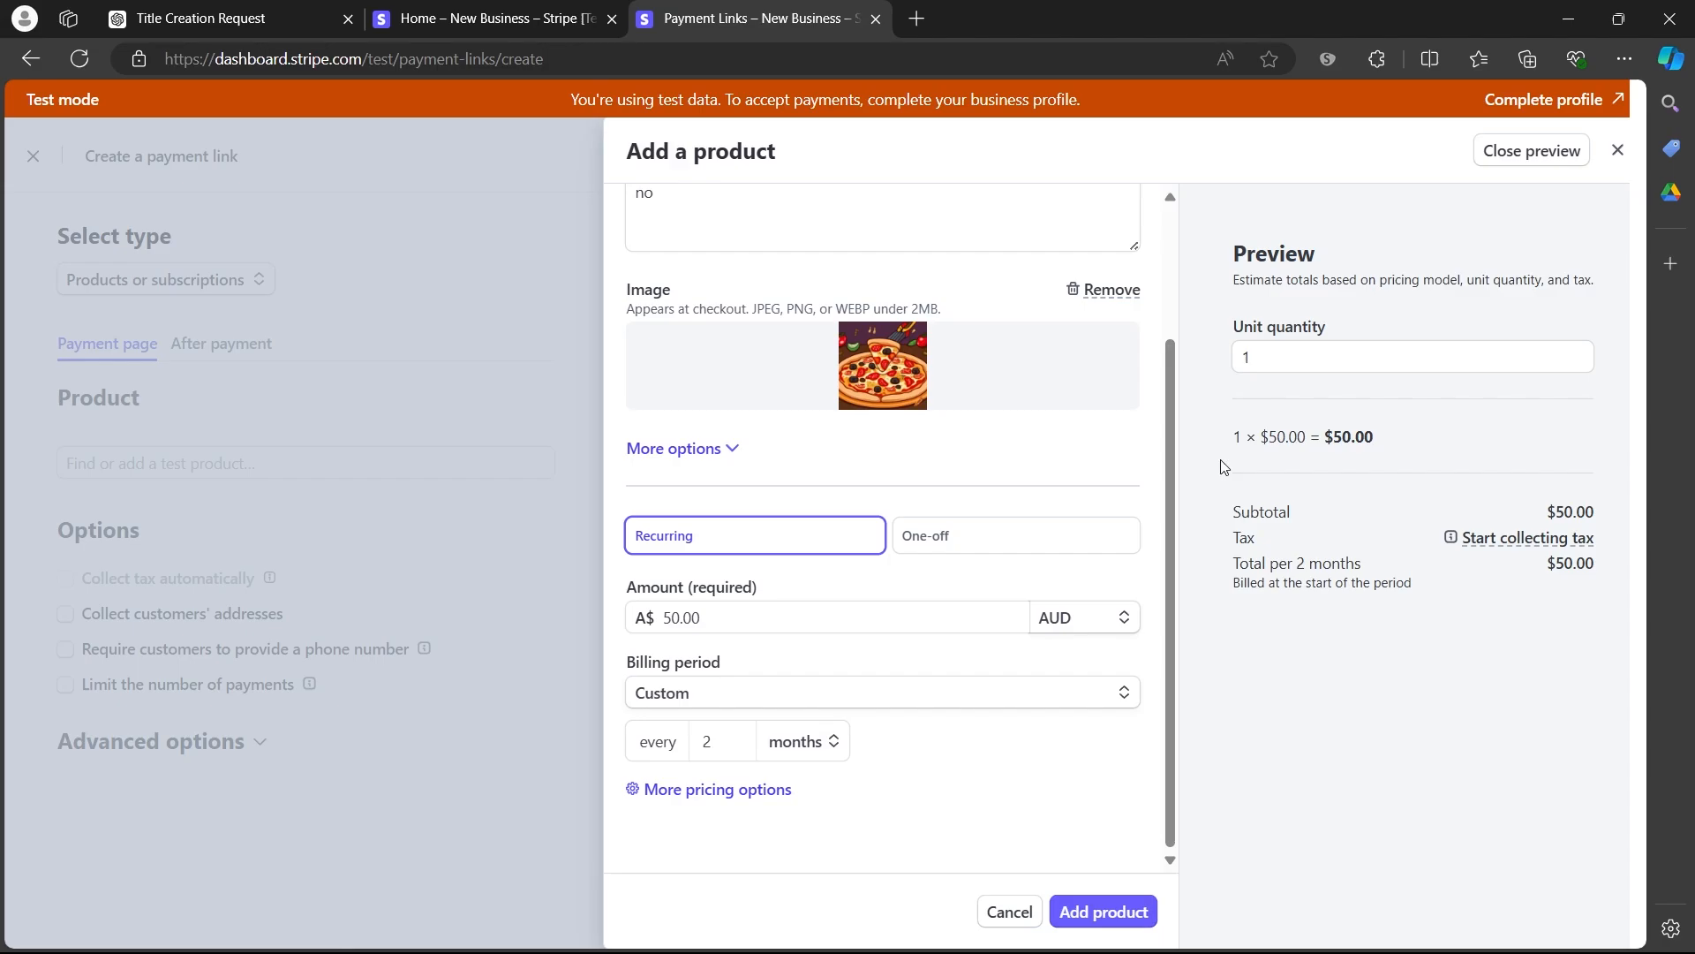
pyautogui.click(1125, 909)
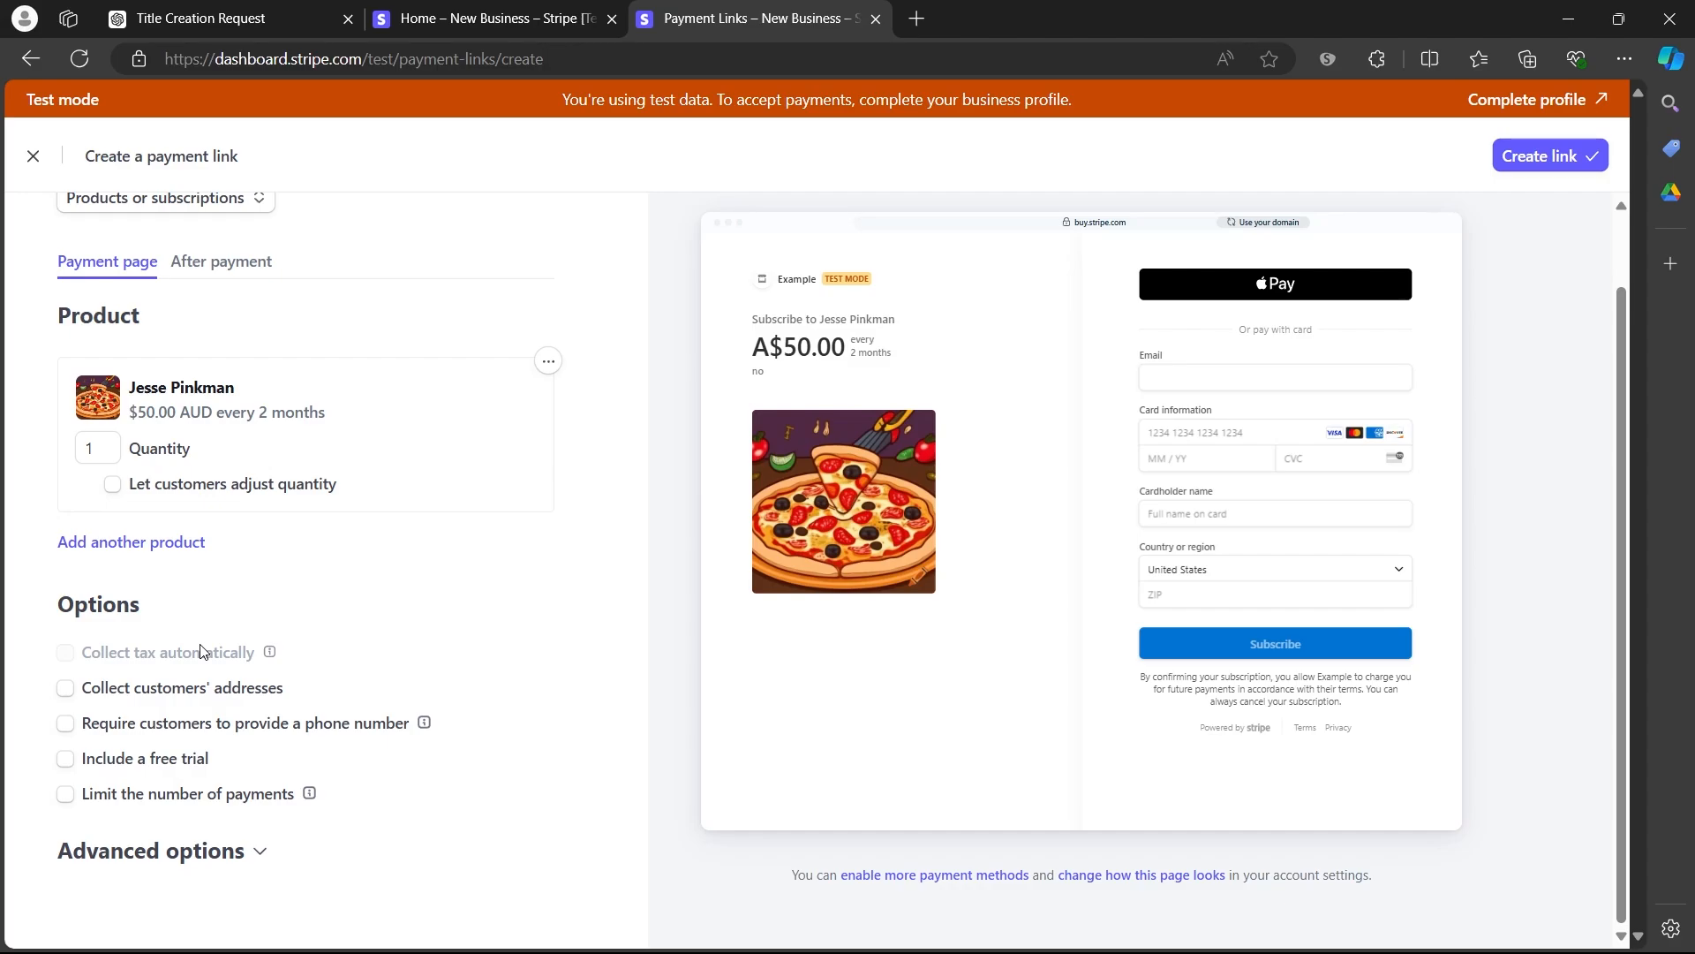
# Switch the price currency from AUD to INR, giving ₹50.00 every 2 months
pyautogui.scroll(1, 185, 602)
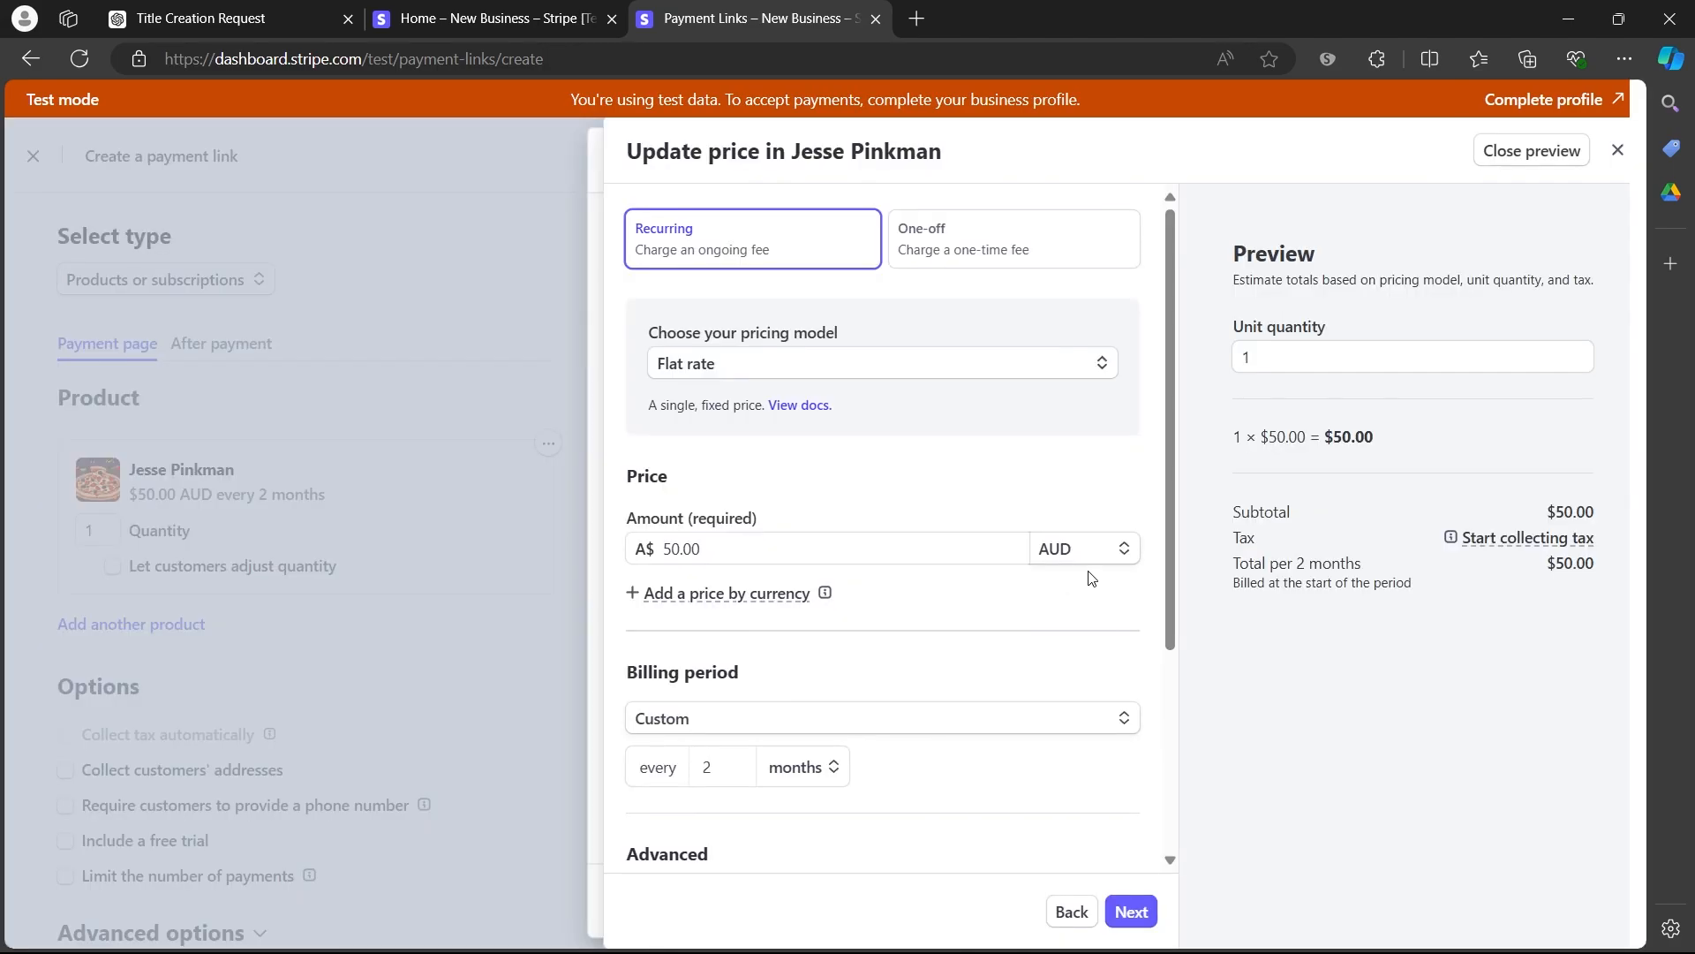
pyautogui.click(1115, 547)
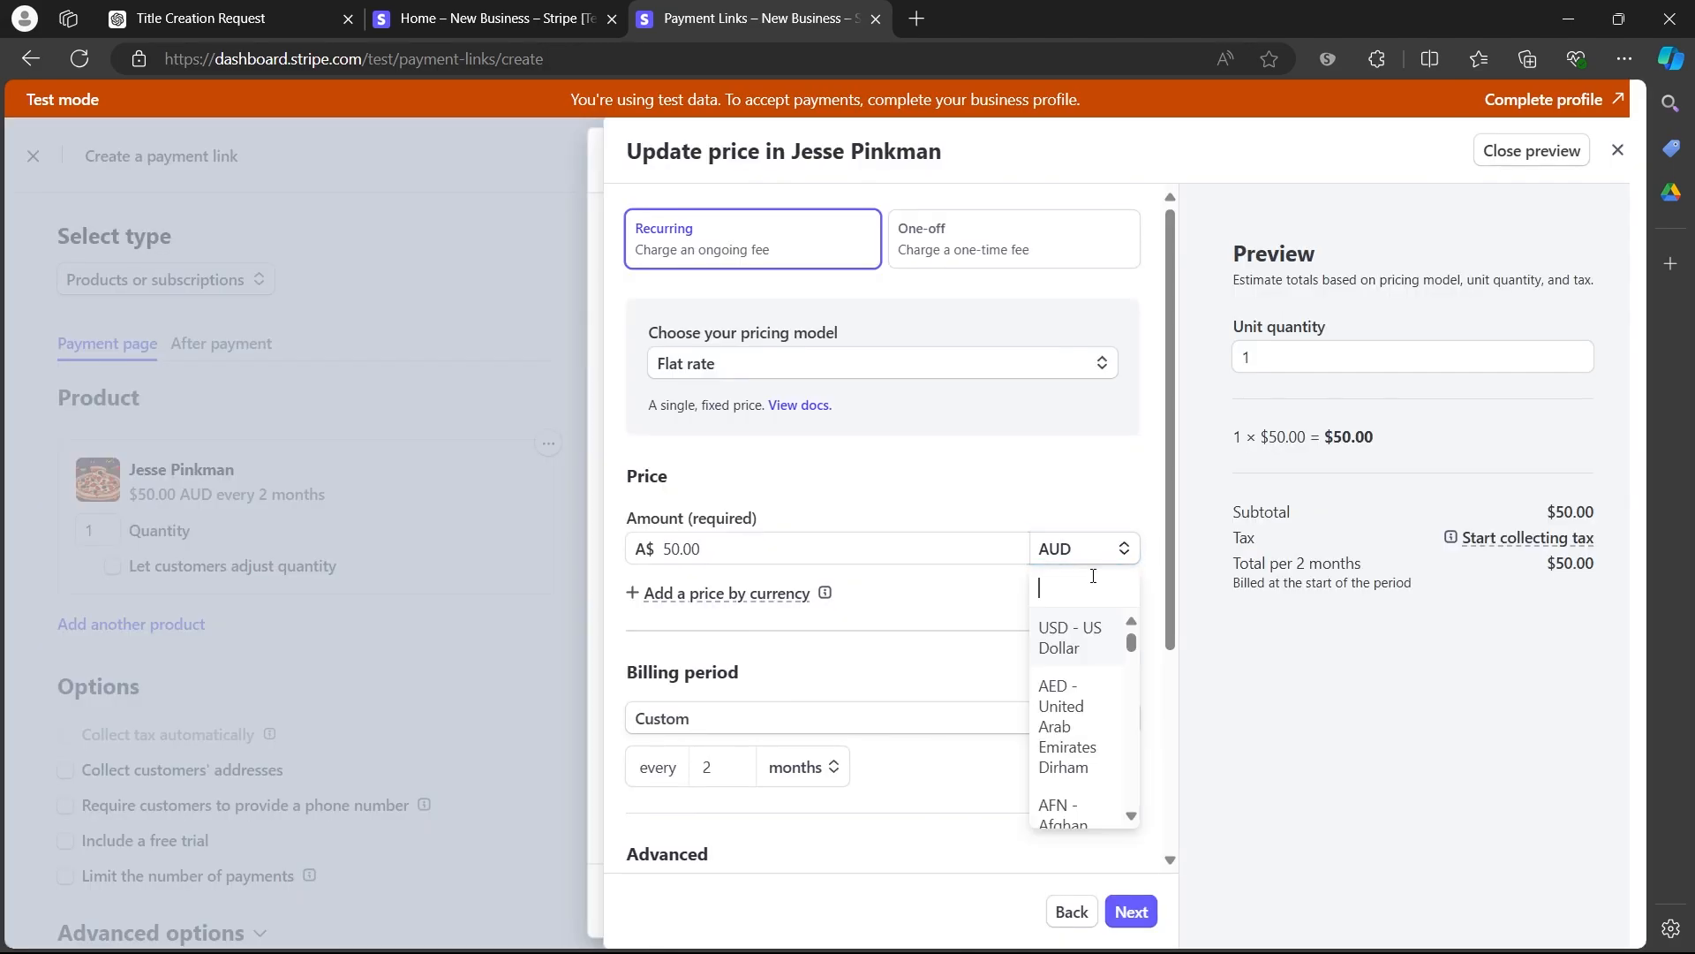
pyautogui.write('in')
pyautogui.click(1054, 650)
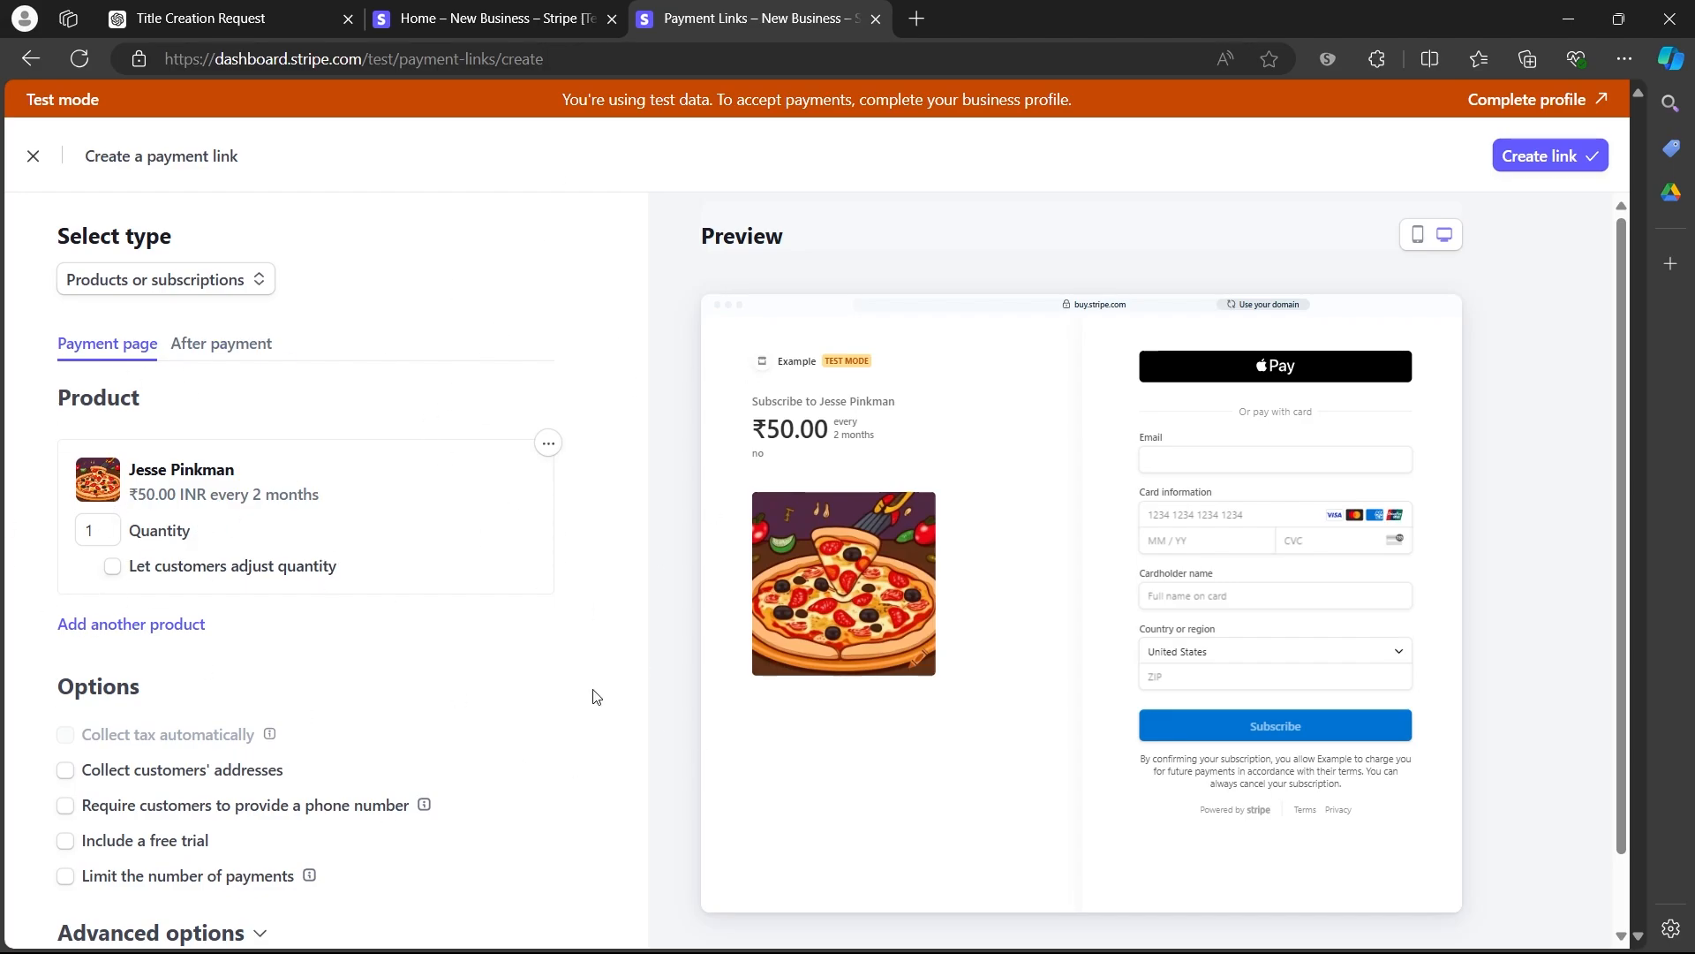
# Leave customer address collection off and expand the Advanced options section
pyautogui.scroll(-1, 294, 666)
pyautogui.scroll(1, 294, 666)
pyautogui.scroll(-3, 276, 530)
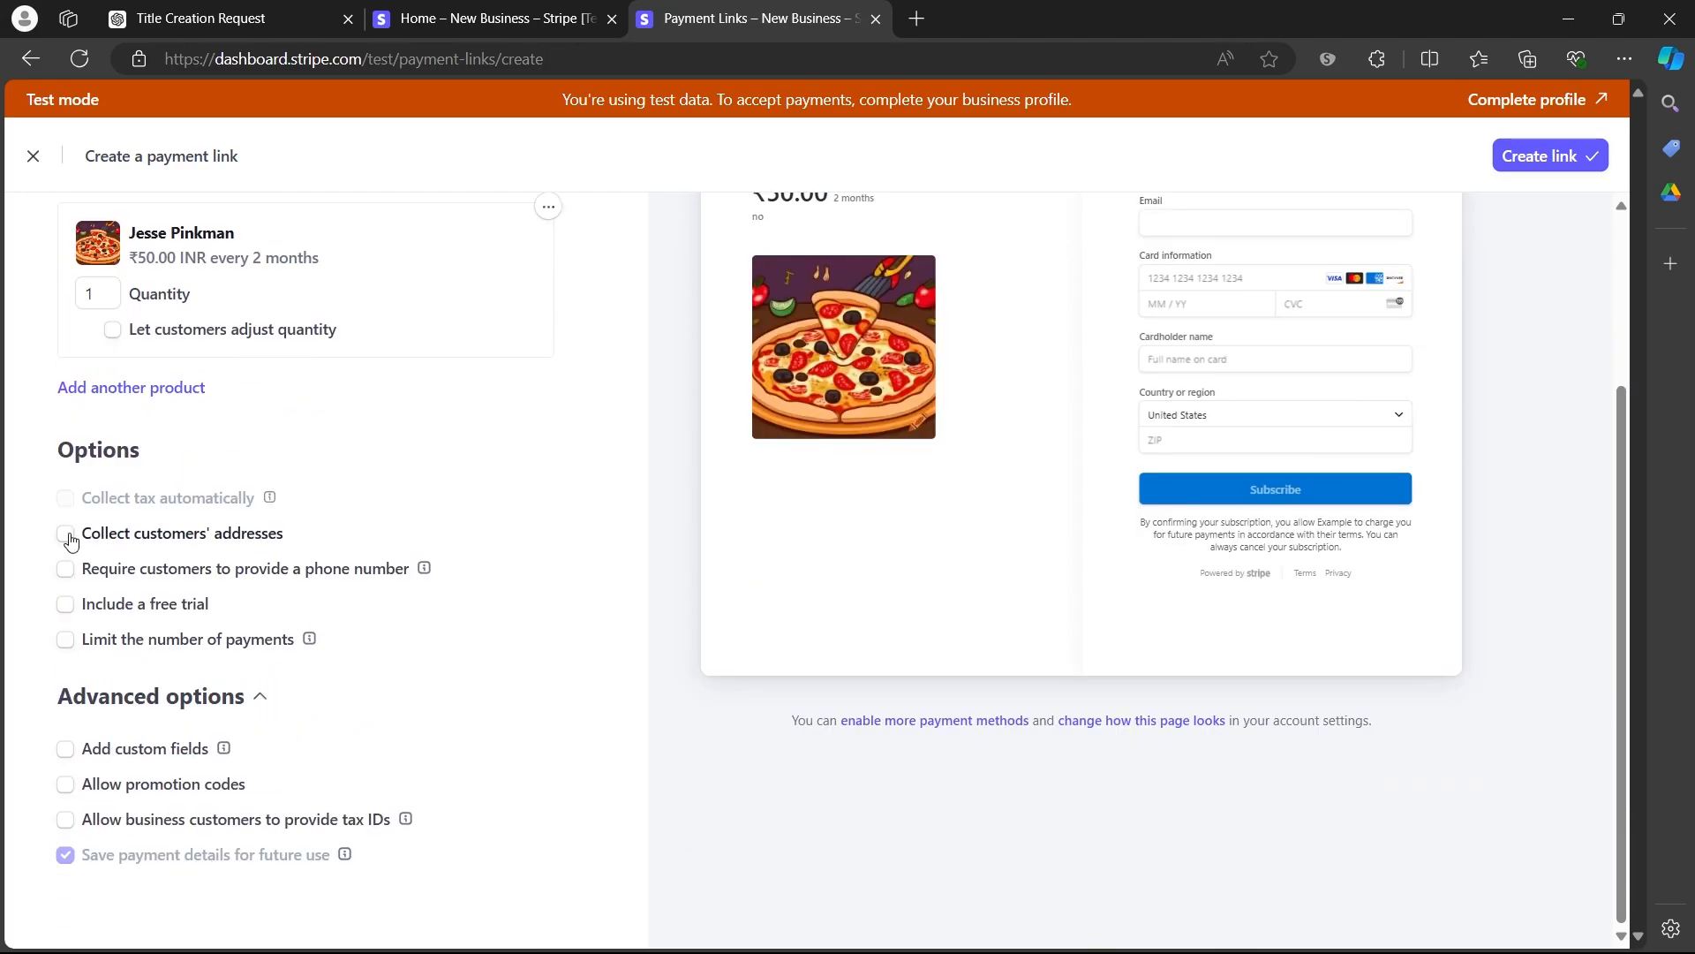
pyautogui.click(69, 537)
pyautogui.click(66, 534)
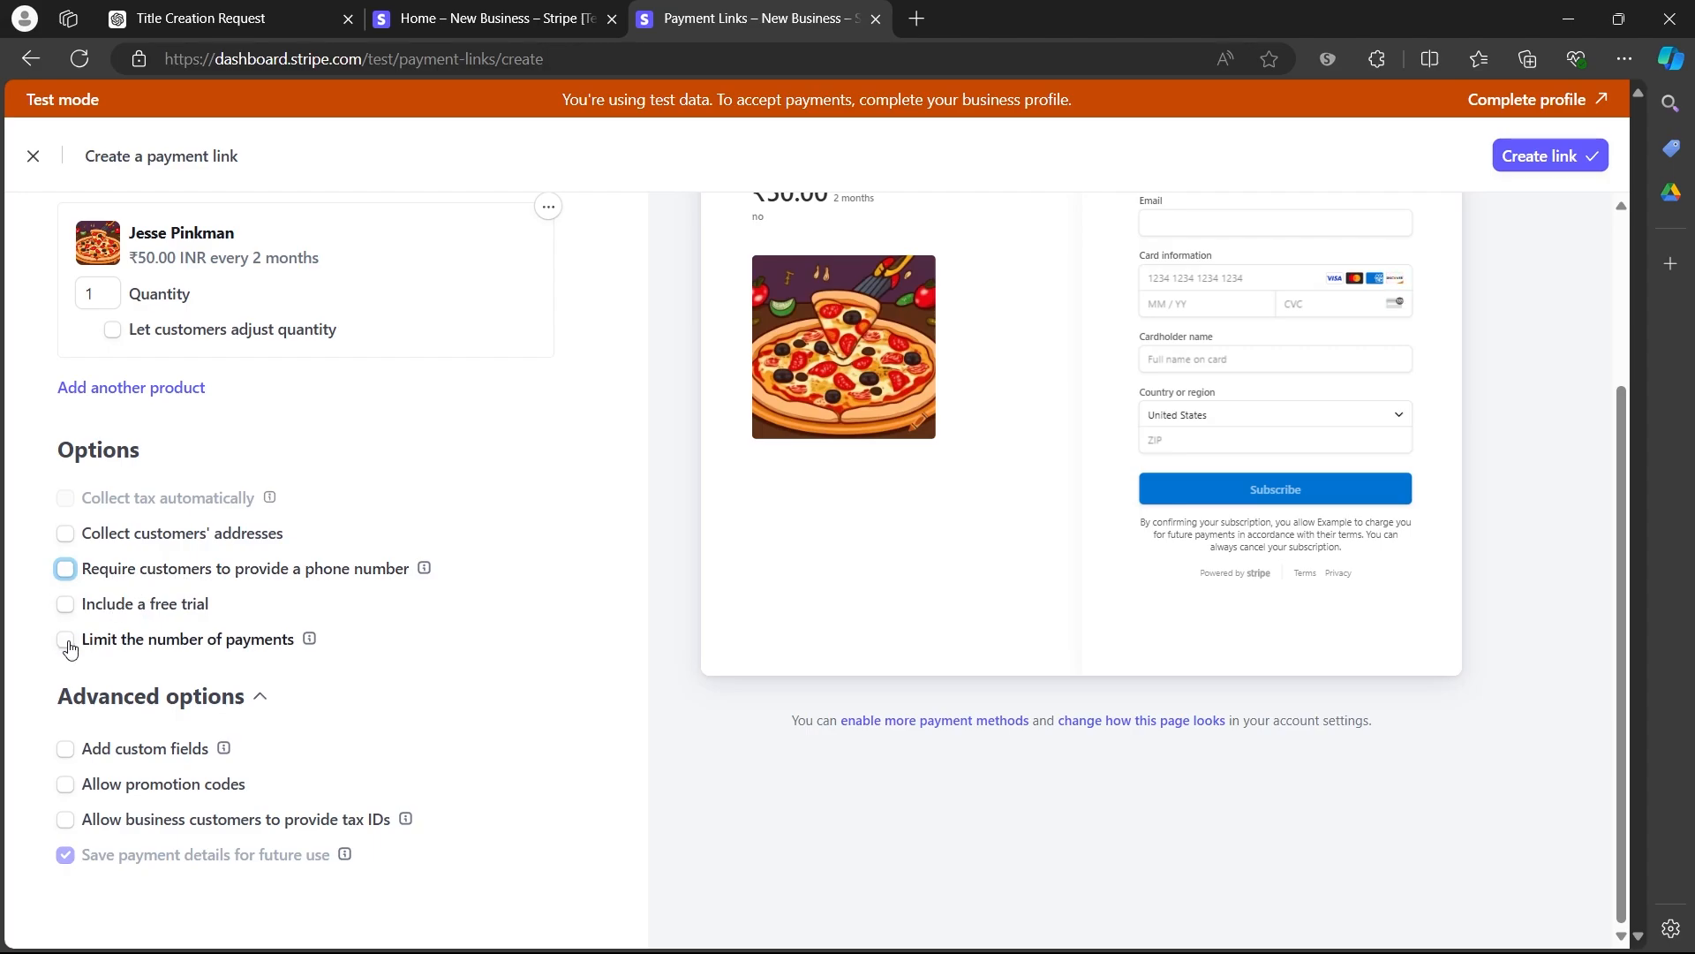
pyautogui.click(250, 695)
pyautogui.scroll(-1, 230, 850)
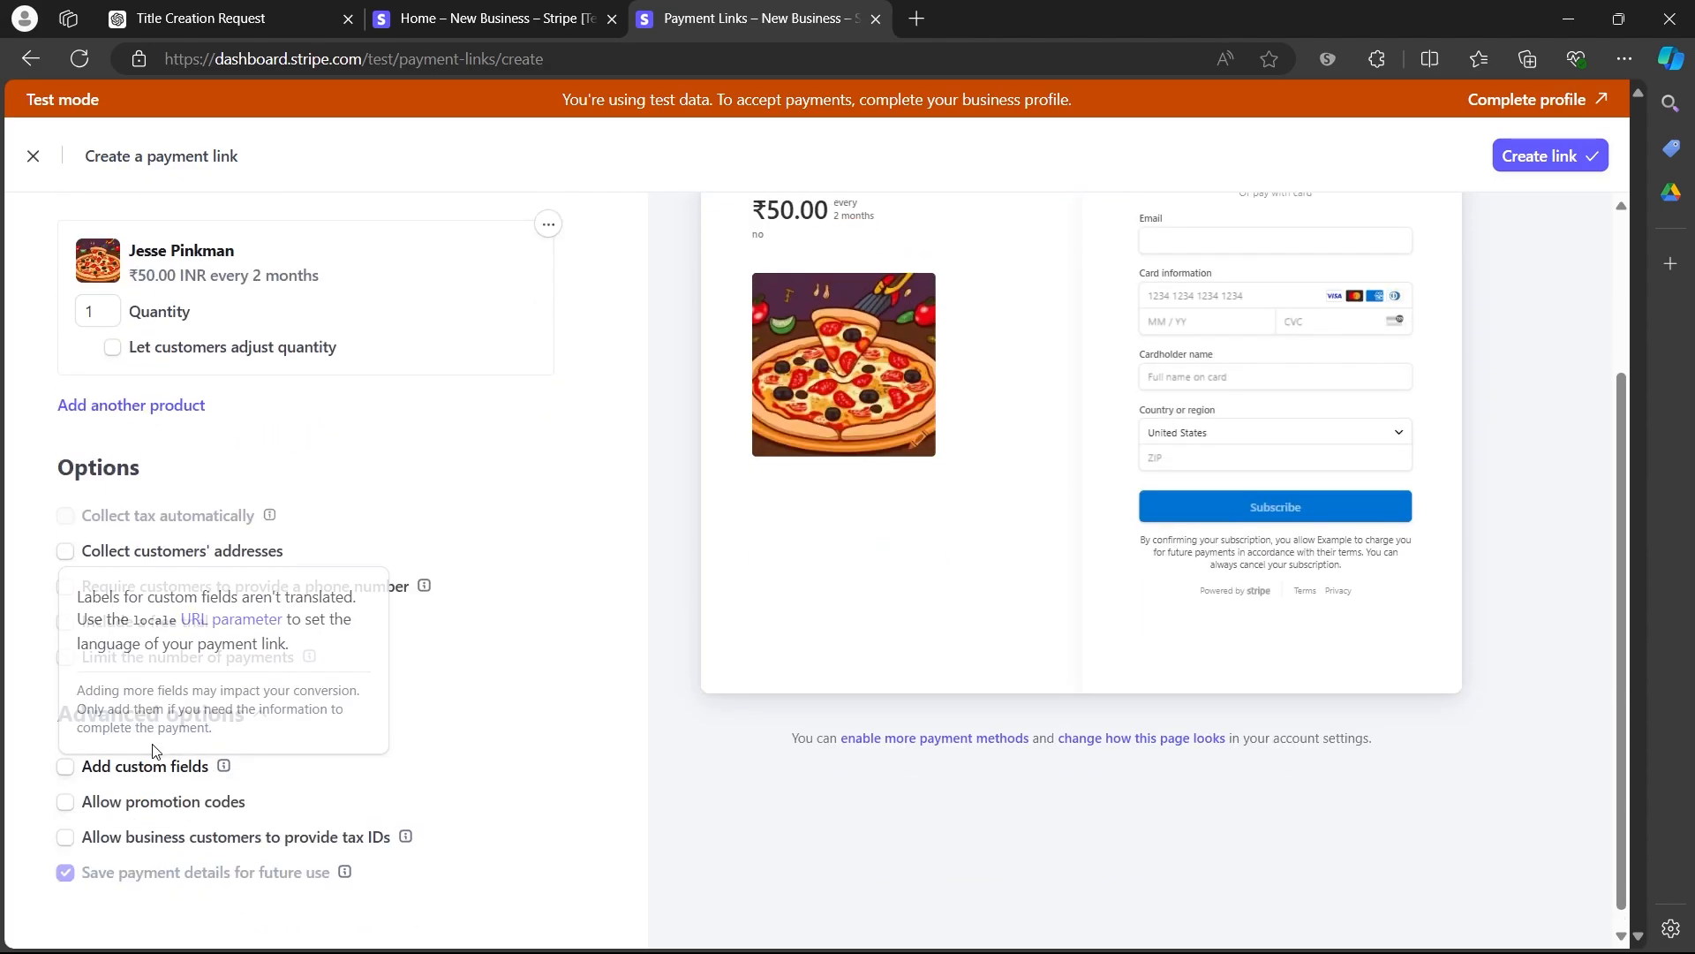
# Add a required text custom field labelled 'no' with no character limit
pyautogui.click(65, 767)
pyautogui.scroll(-2, 189, 651)
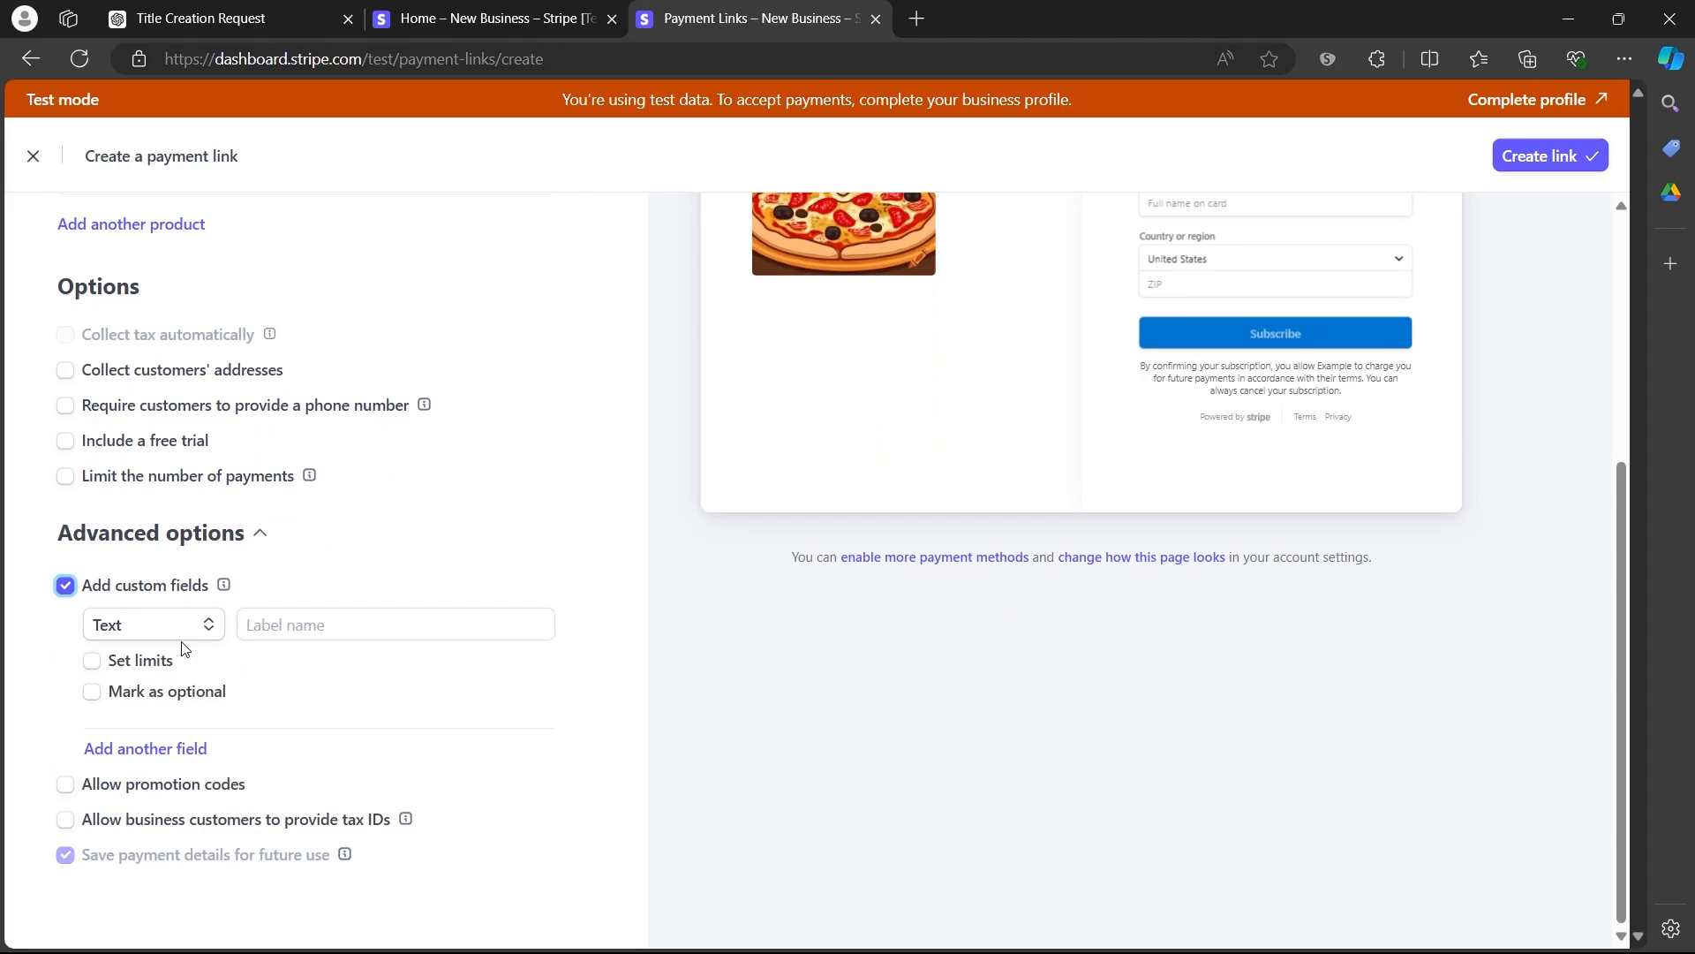
pyautogui.scroll(4, 205, 635)
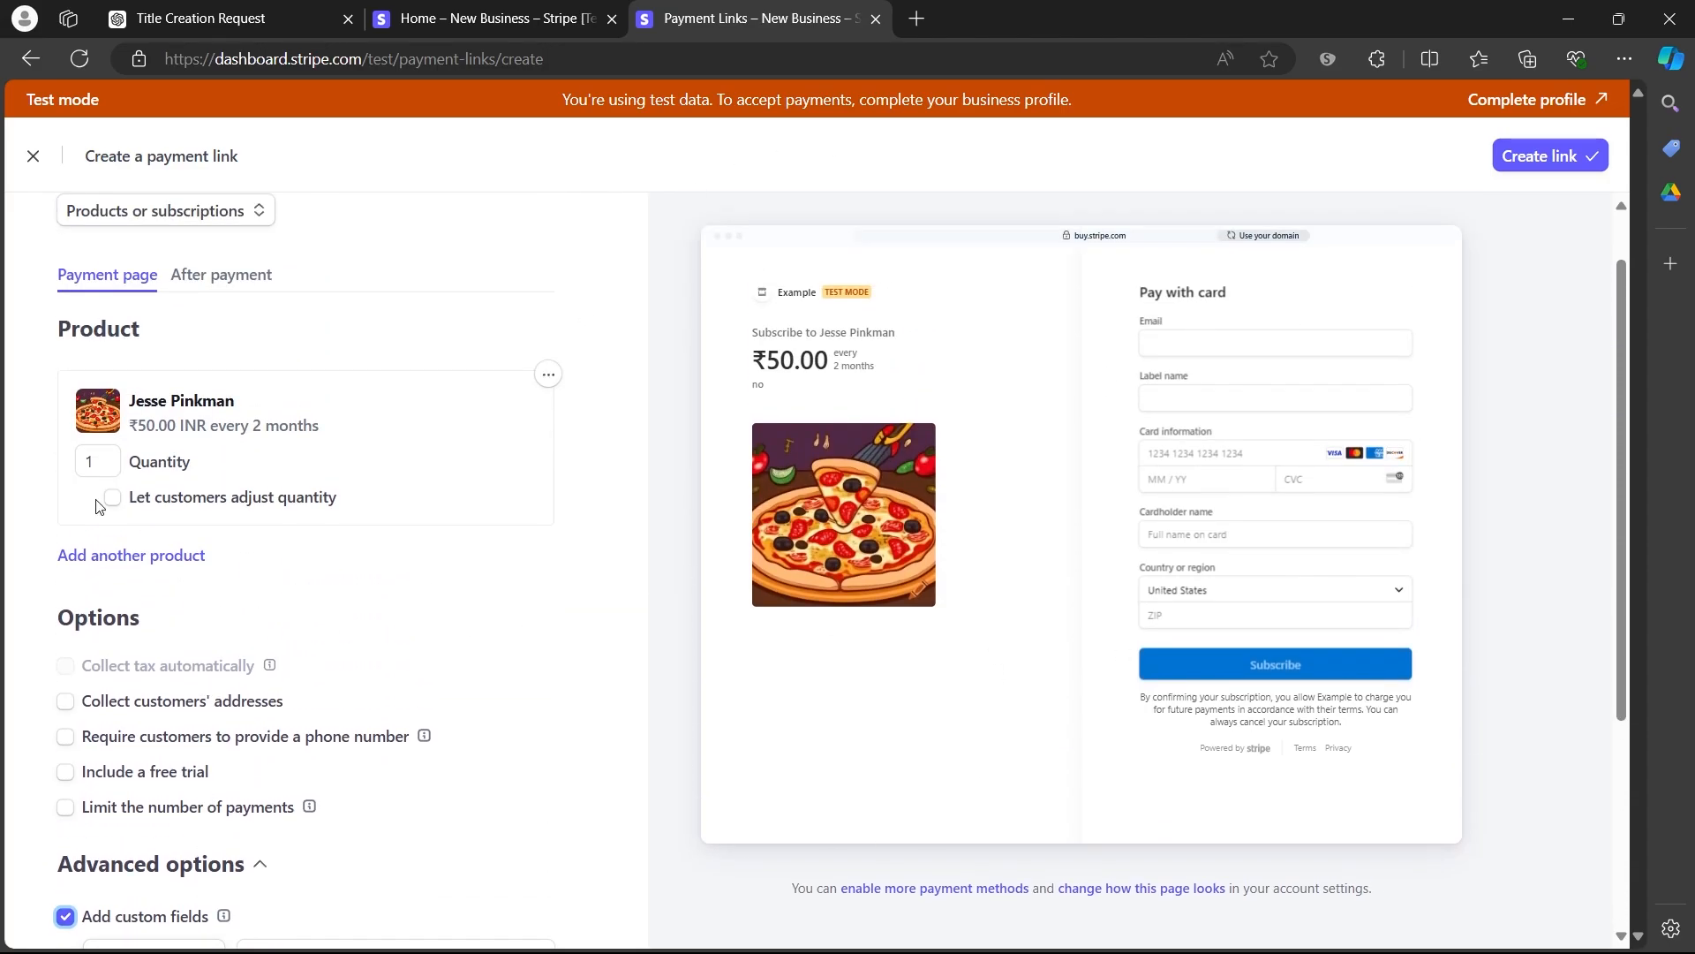
pyautogui.scroll(-4, 159, 606)
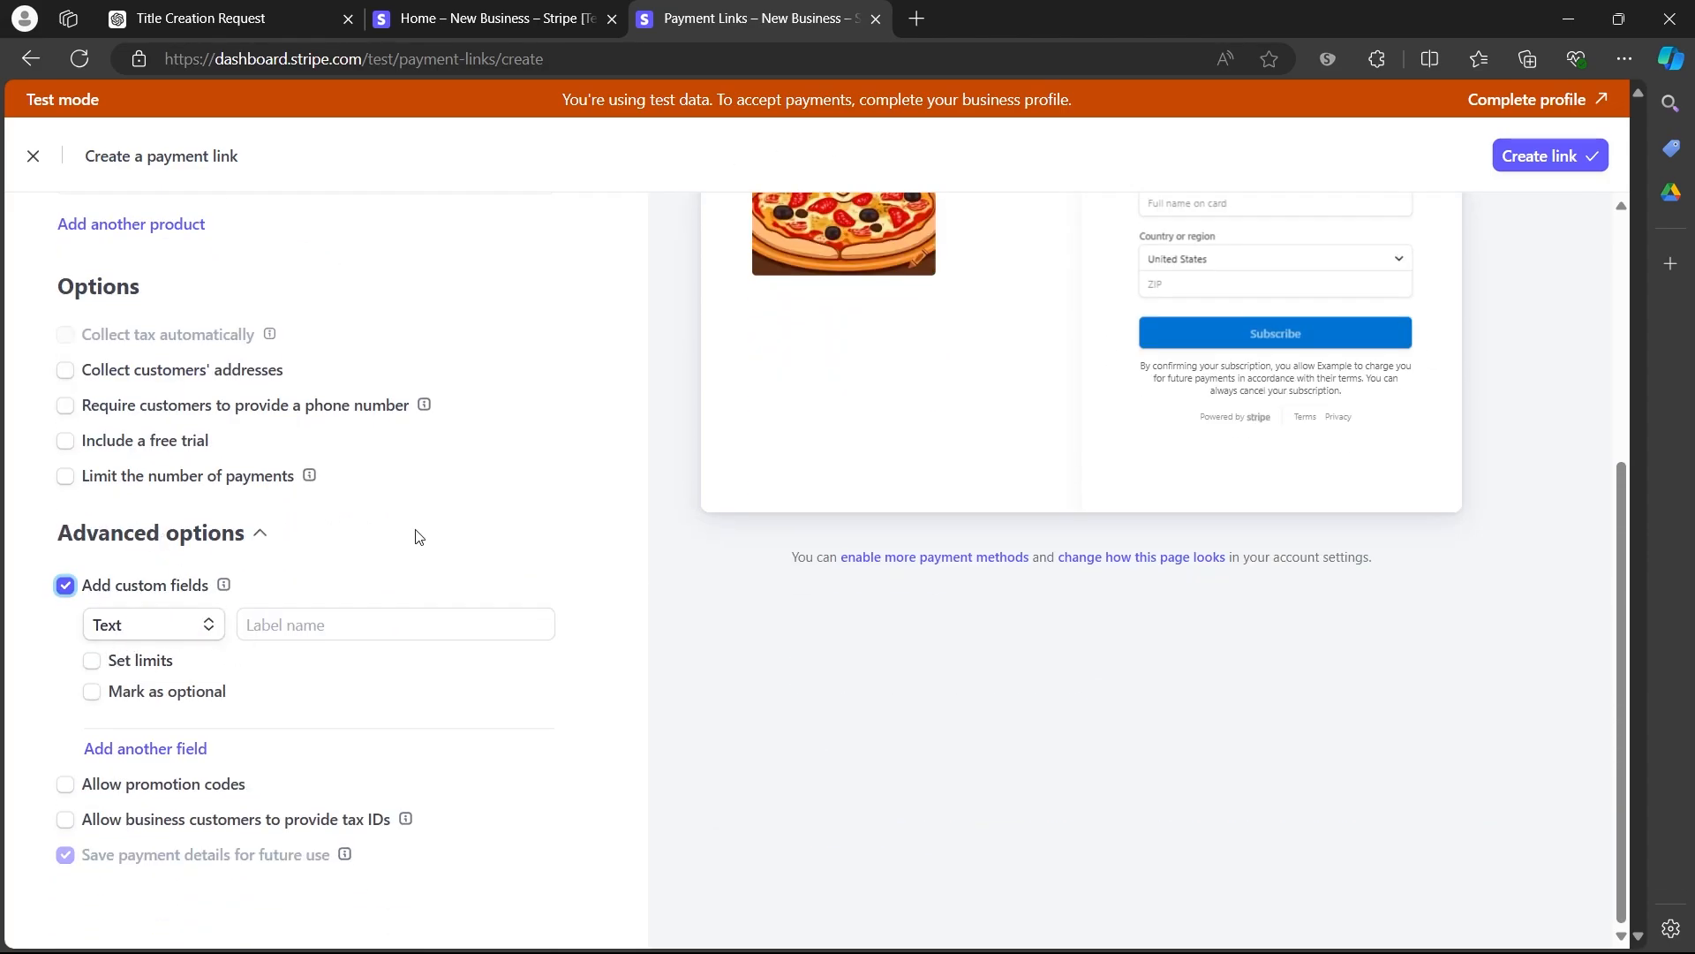
pyautogui.click(159, 626)
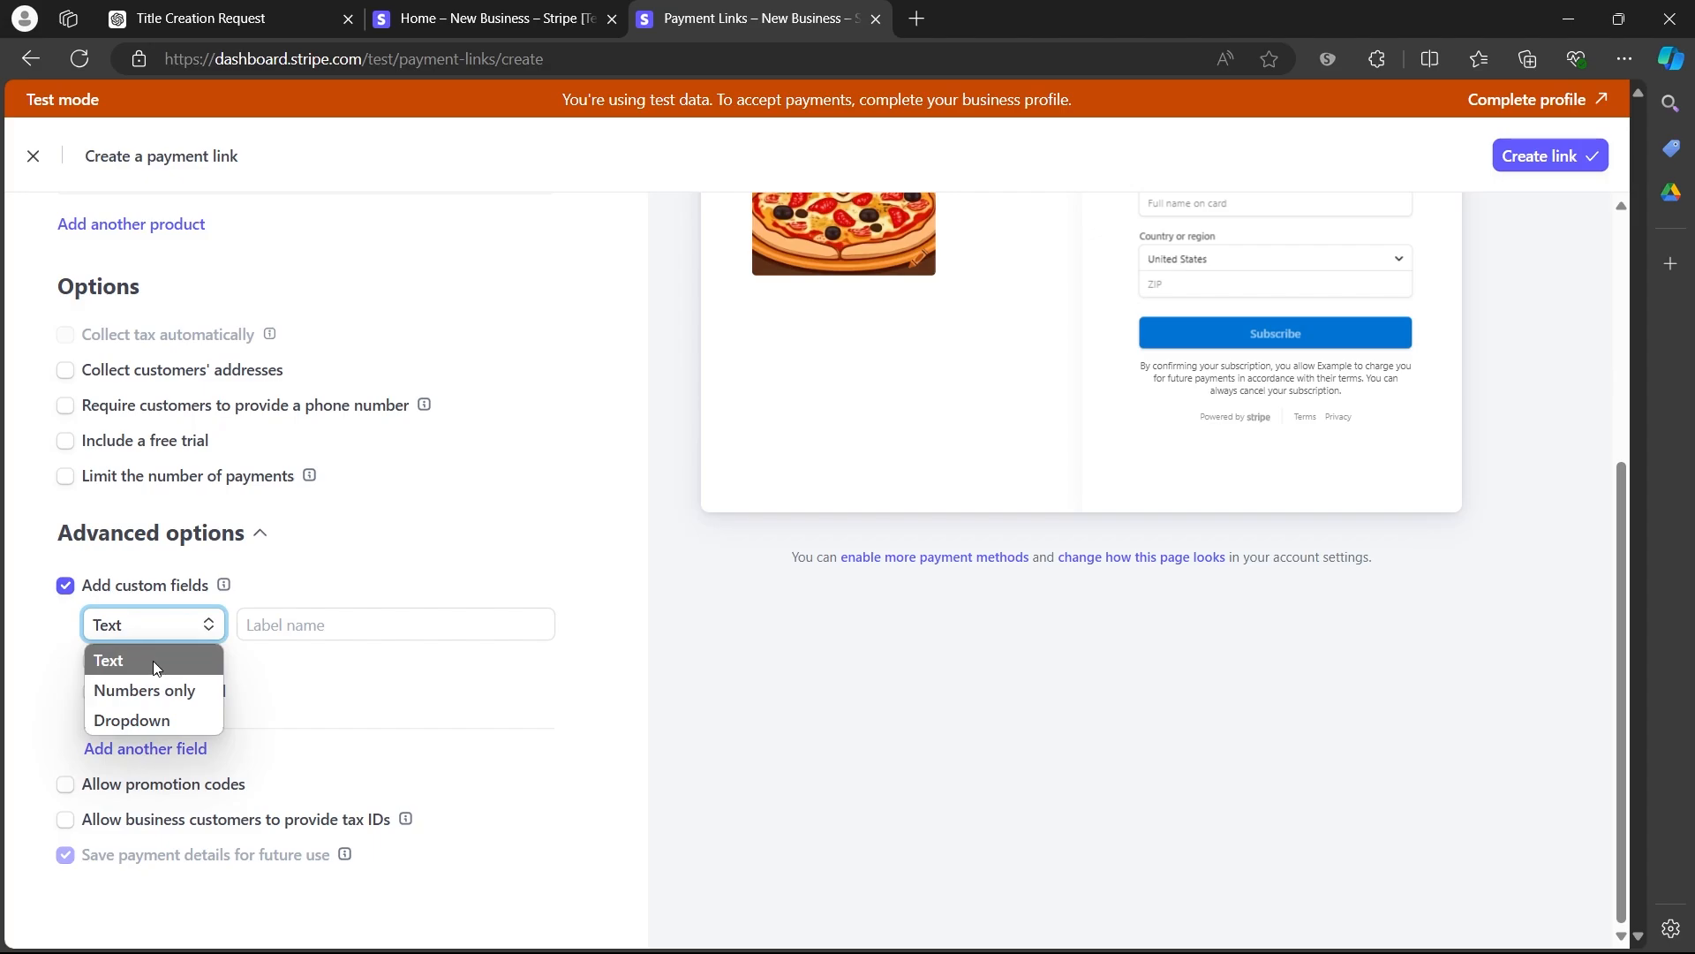
pyautogui.click(301, 644)
pyautogui.click(301, 627)
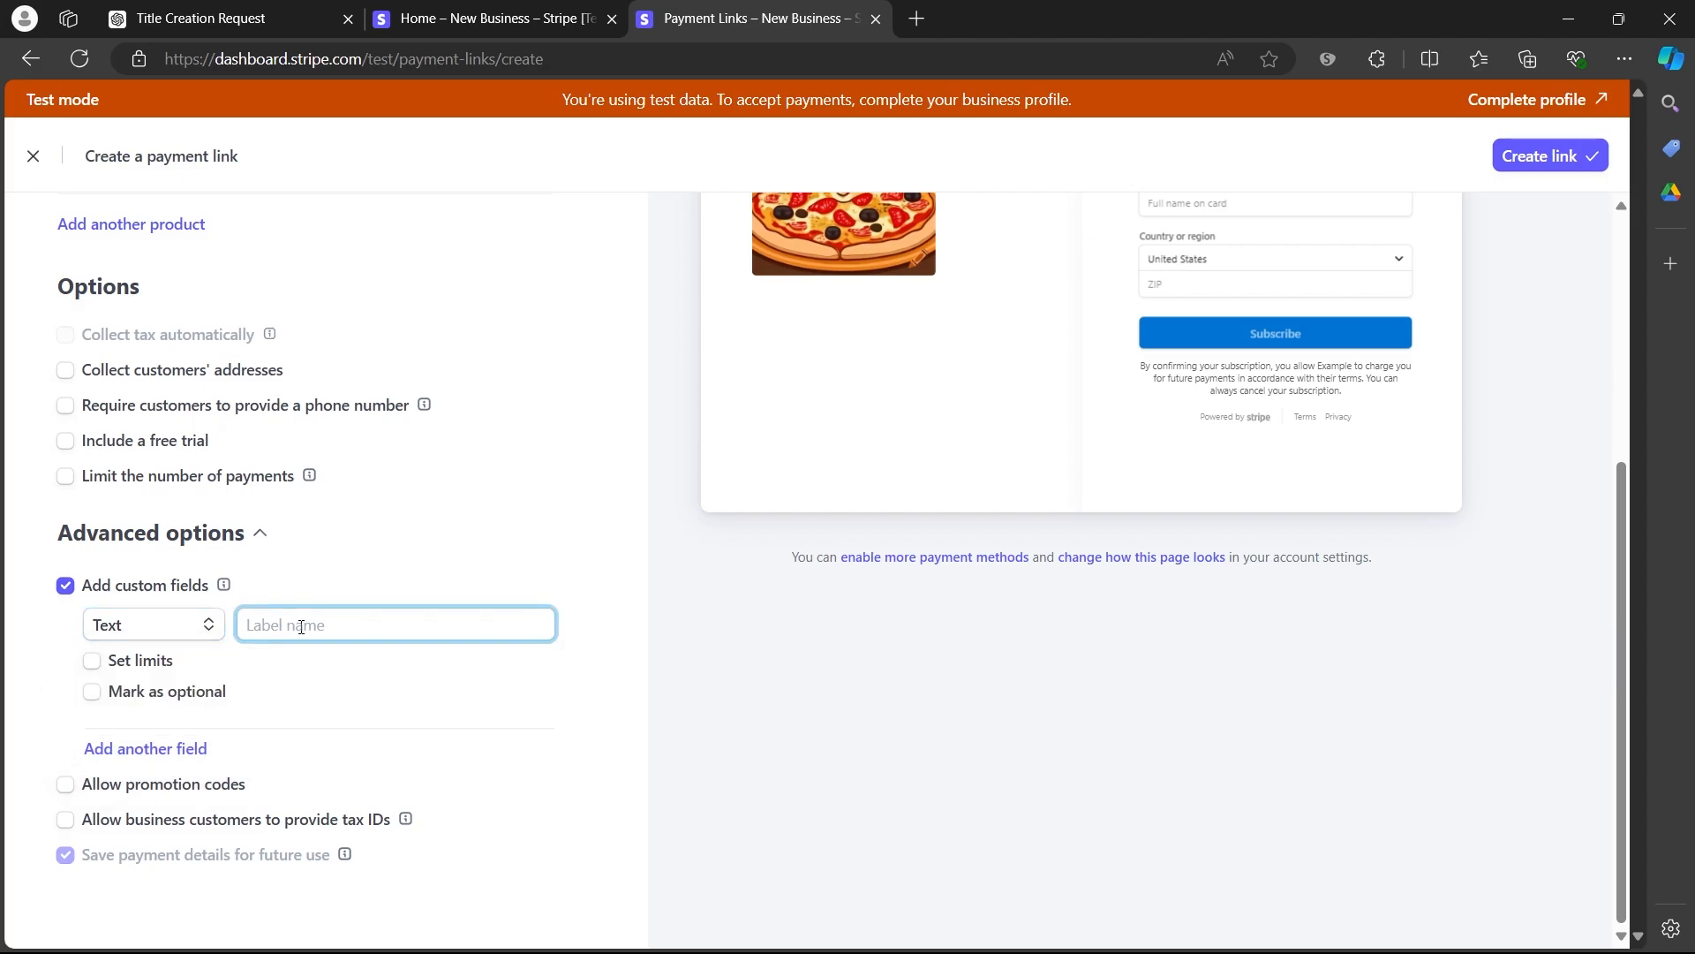
pyautogui.write('no')
pyautogui.click(101, 660)
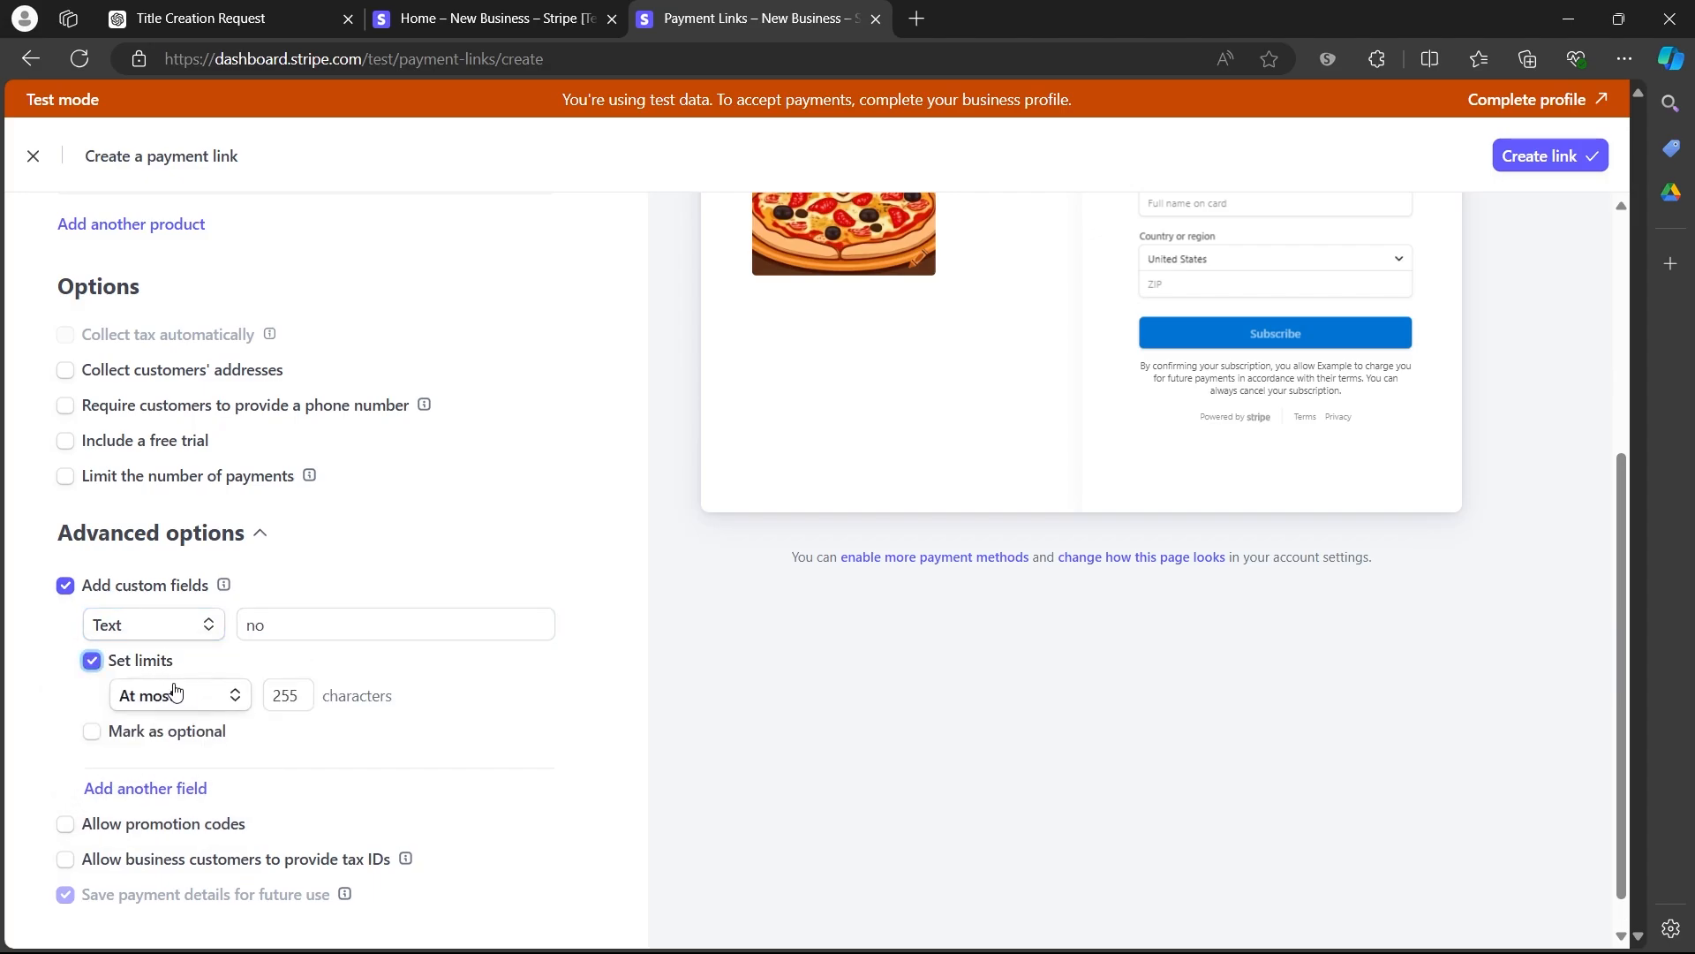
pyautogui.click(104, 664)
pyautogui.click(157, 701)
pyautogui.click(201, 686)
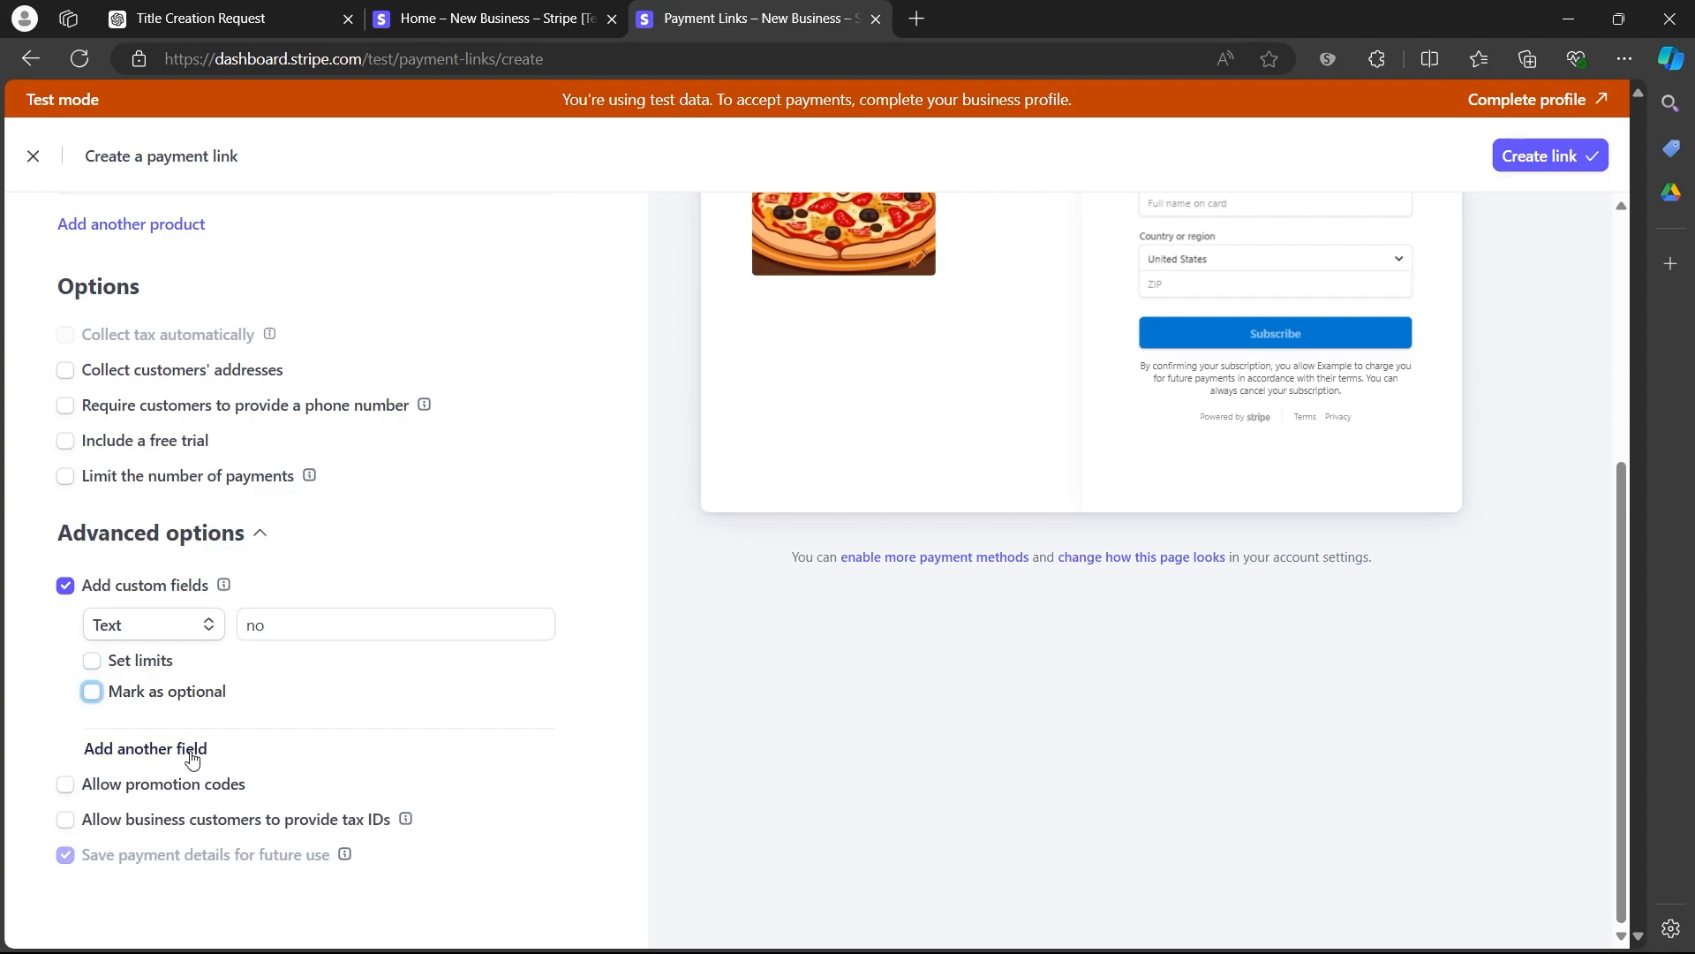
# Allow promotion codes and business tax IDs on the payment link
pyautogui.click(126, 786)
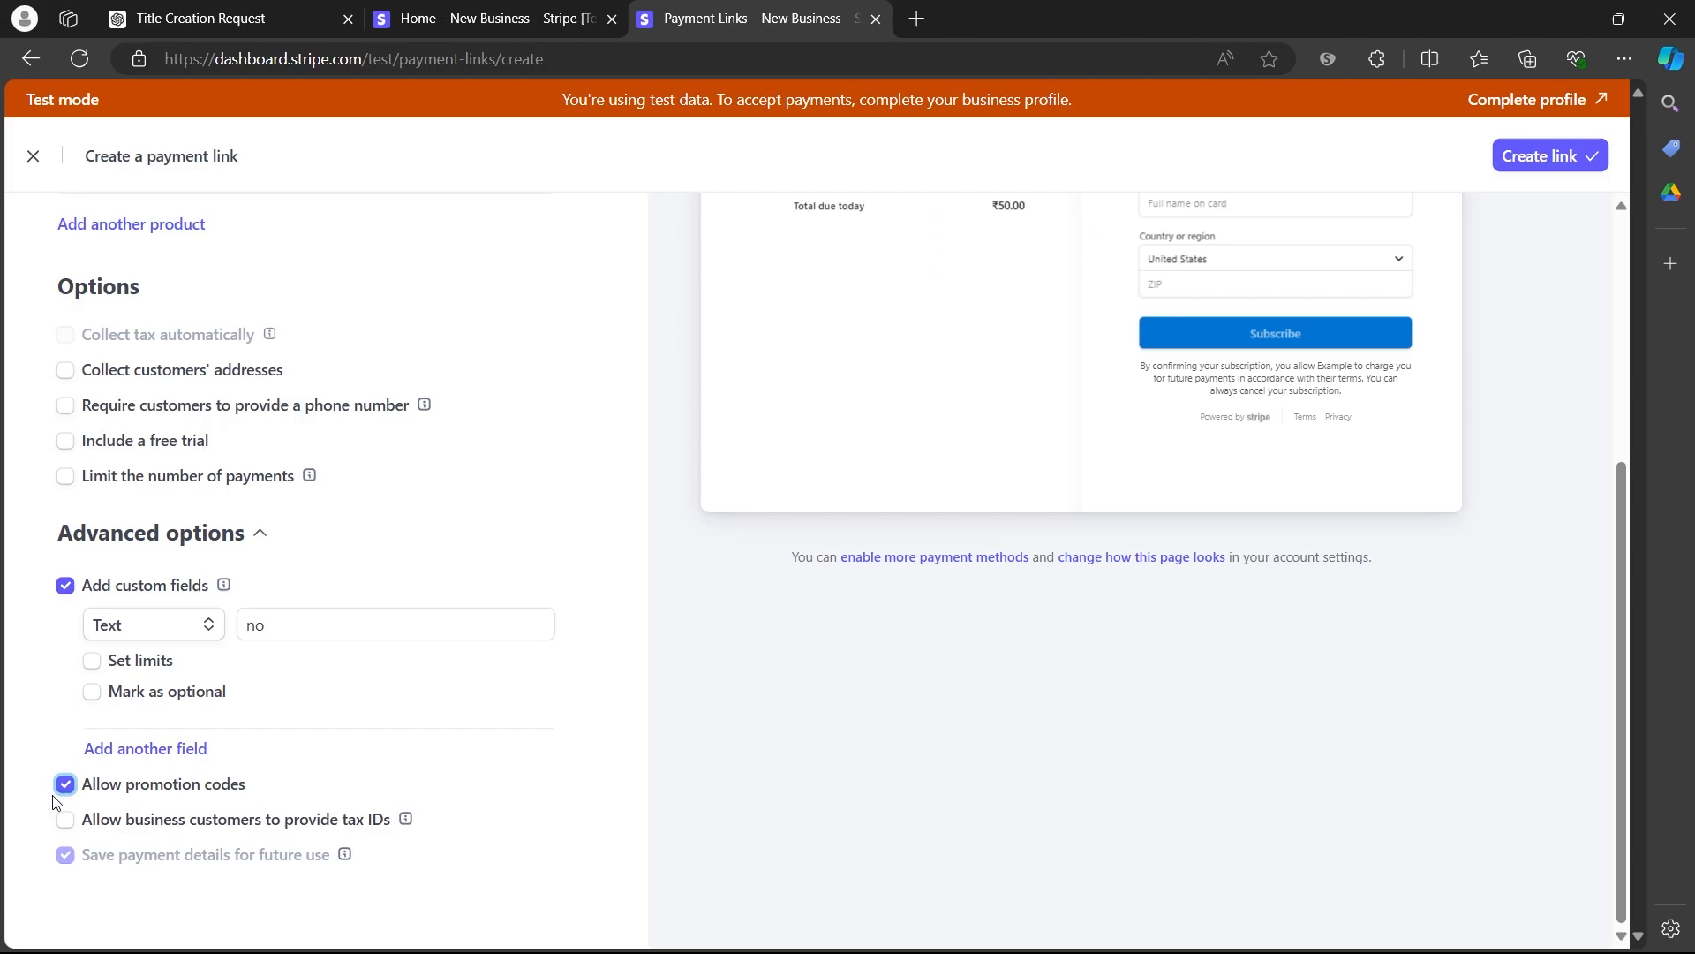
pyautogui.click(132, 821)
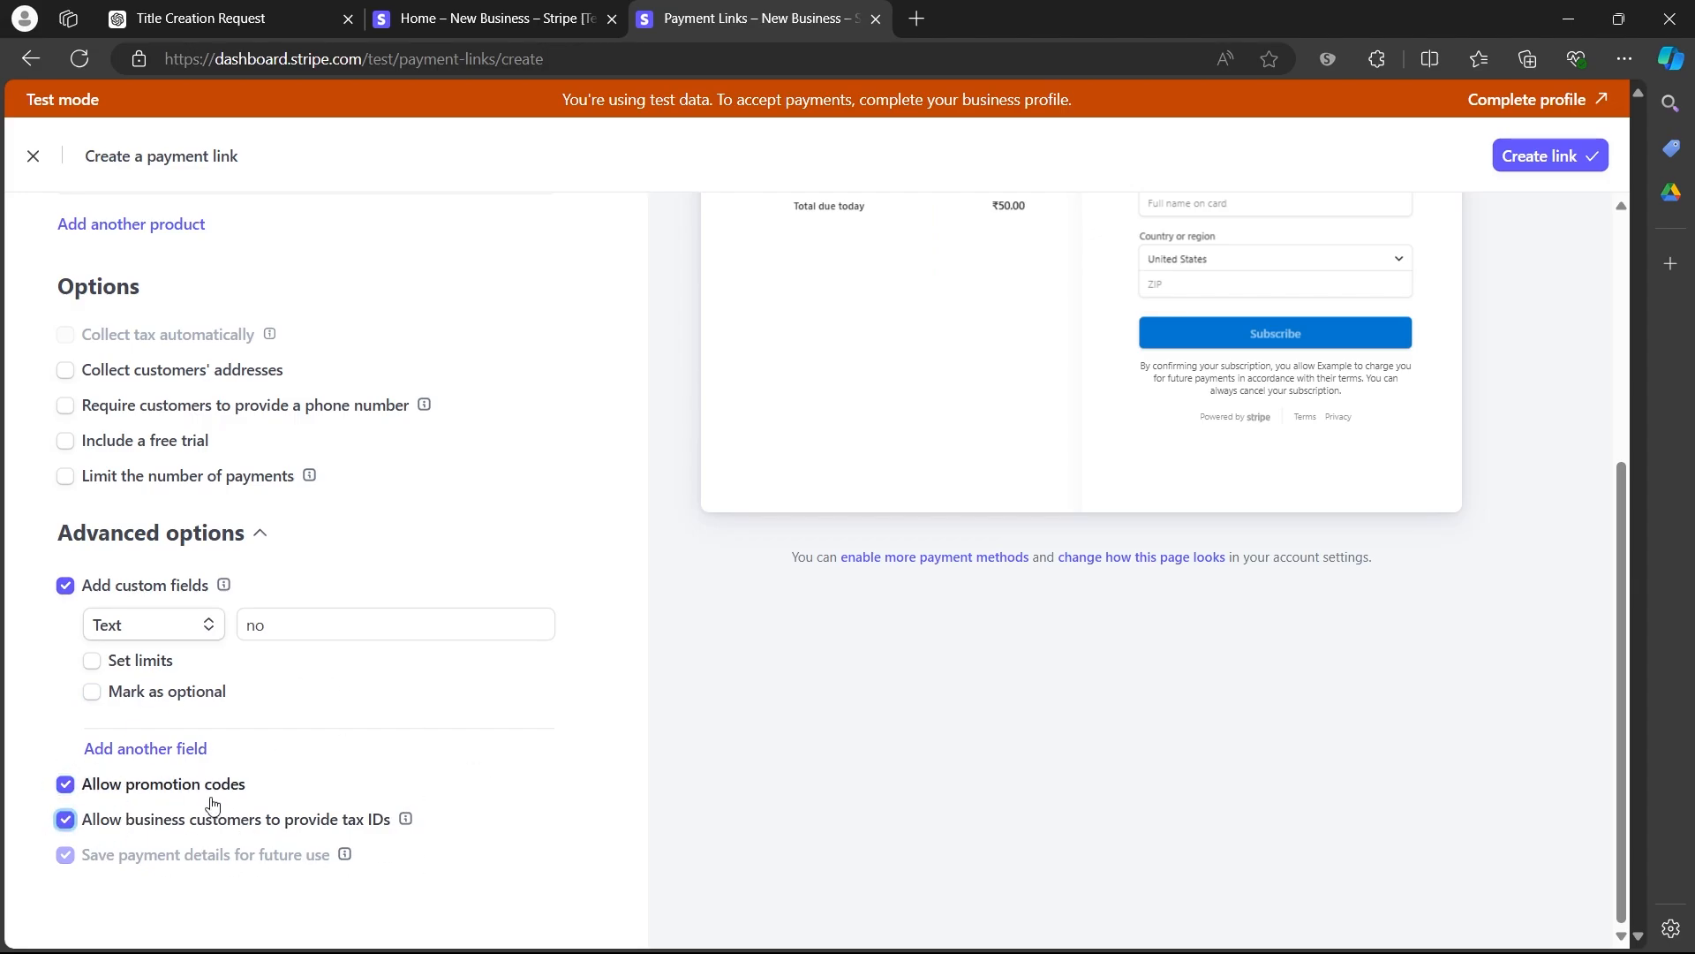
pyautogui.scroll(5, 354, 680)
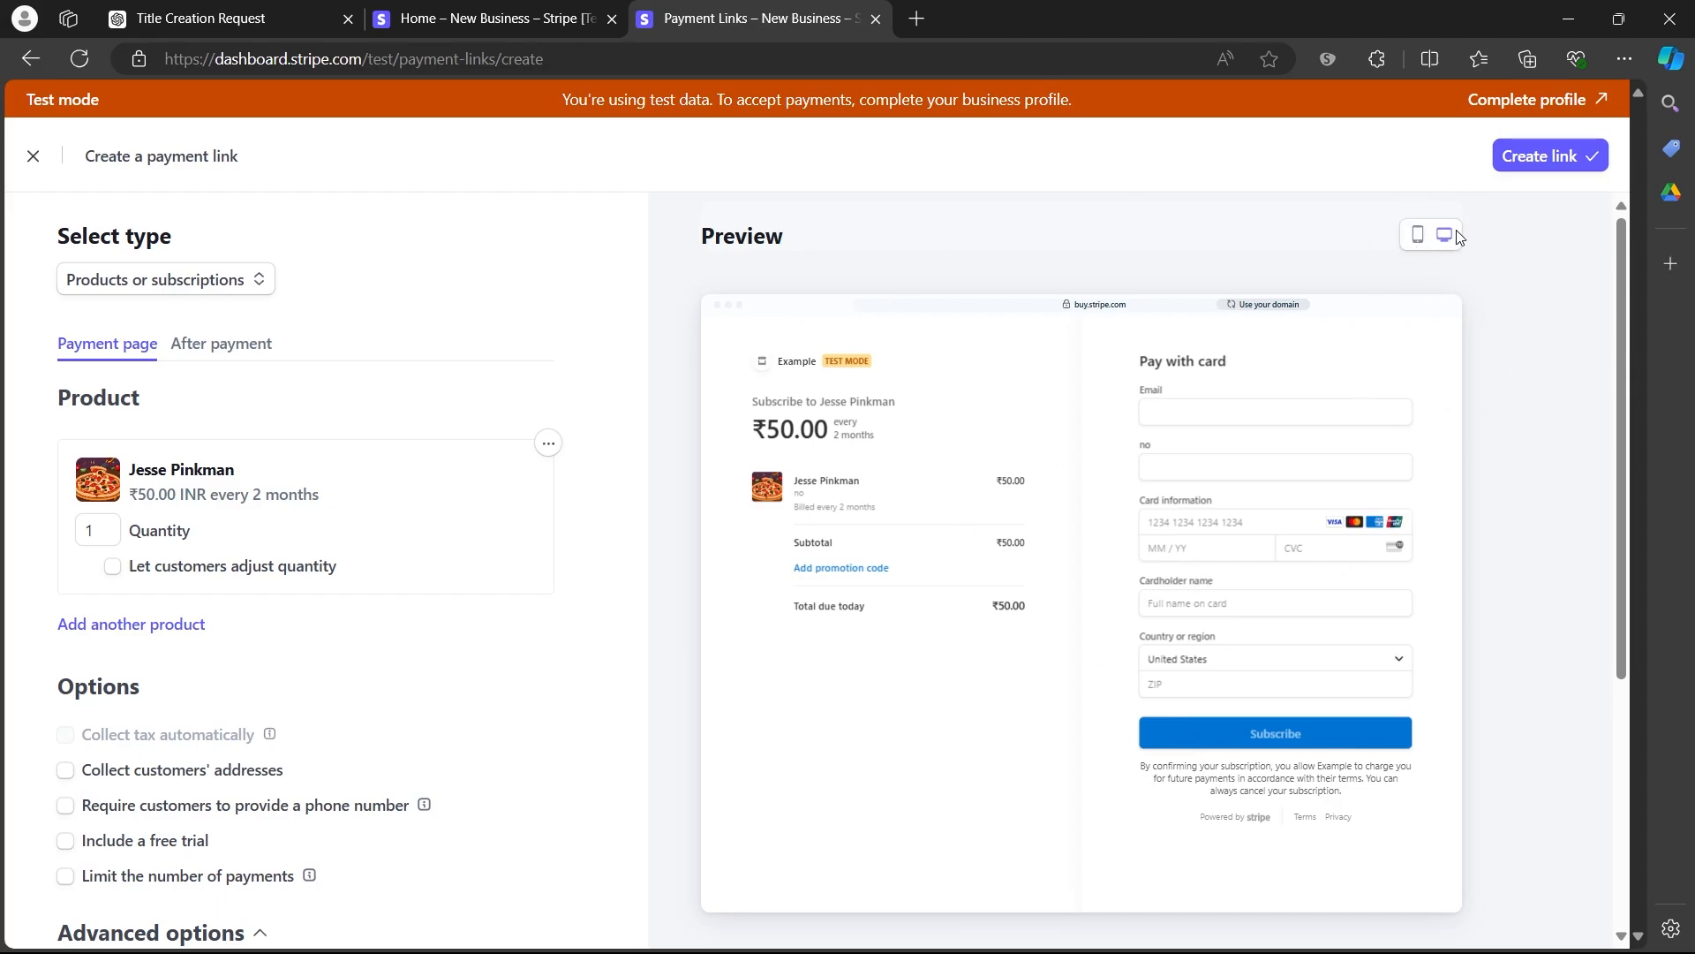
# Review the payment page in the mobile preview, then create the link
pyautogui.click(1419, 238)
pyautogui.scroll(-3, 1094, 512)
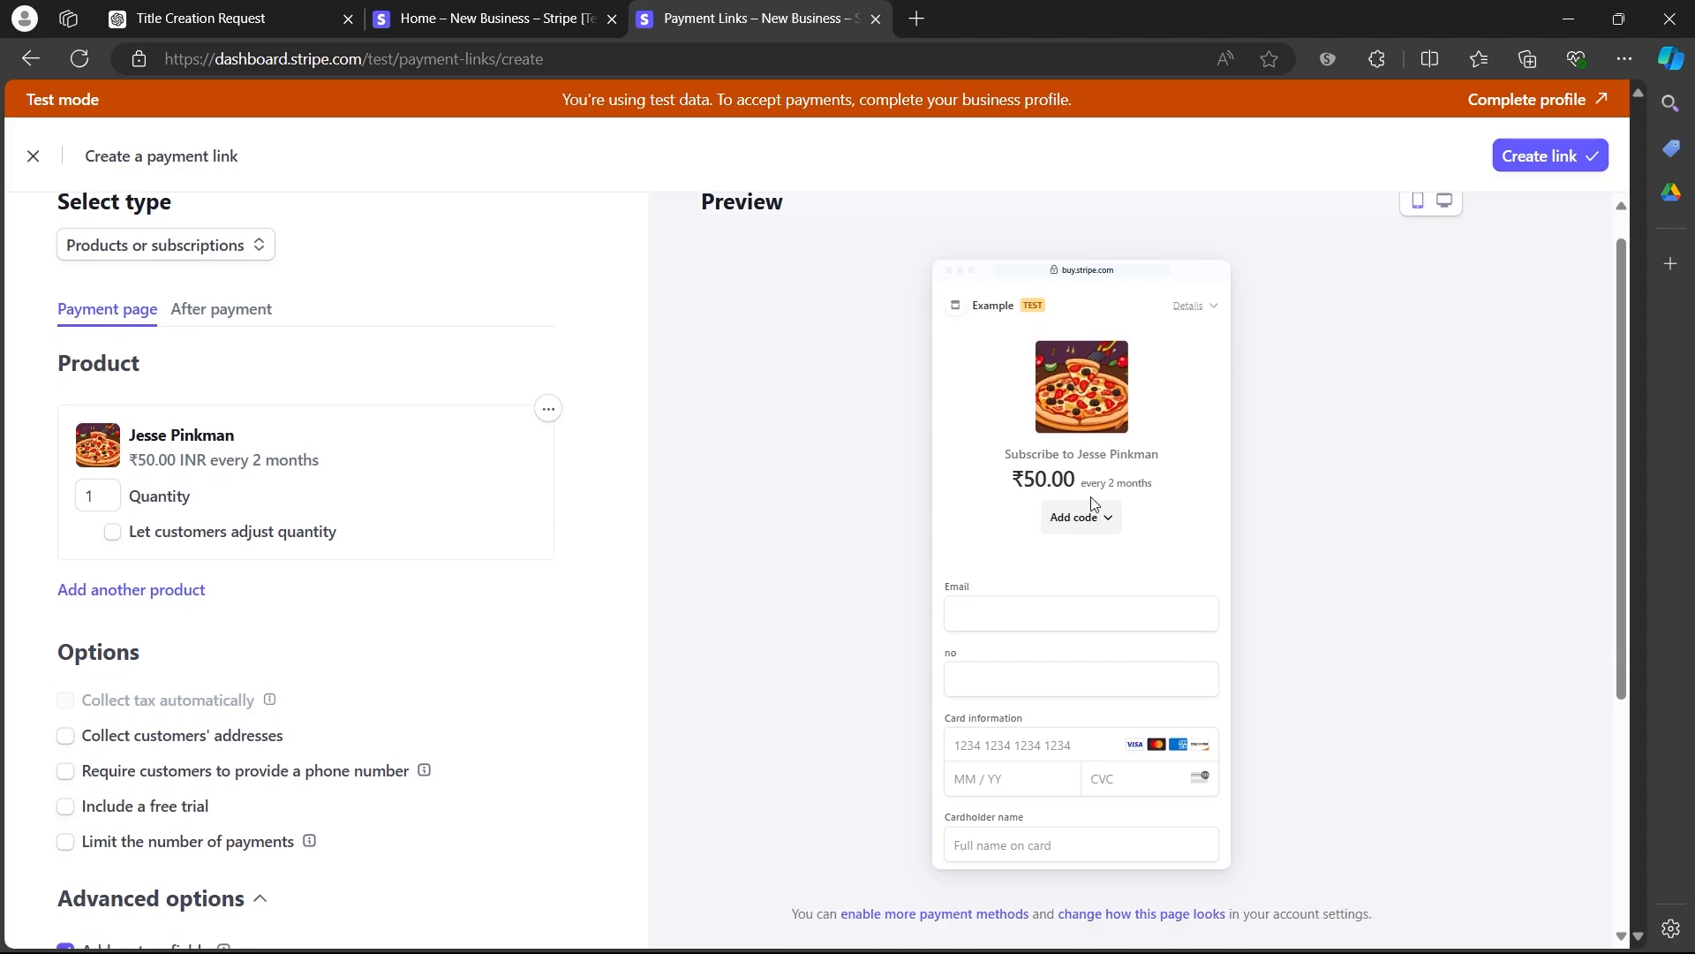
pyautogui.scroll(3, 971, 583)
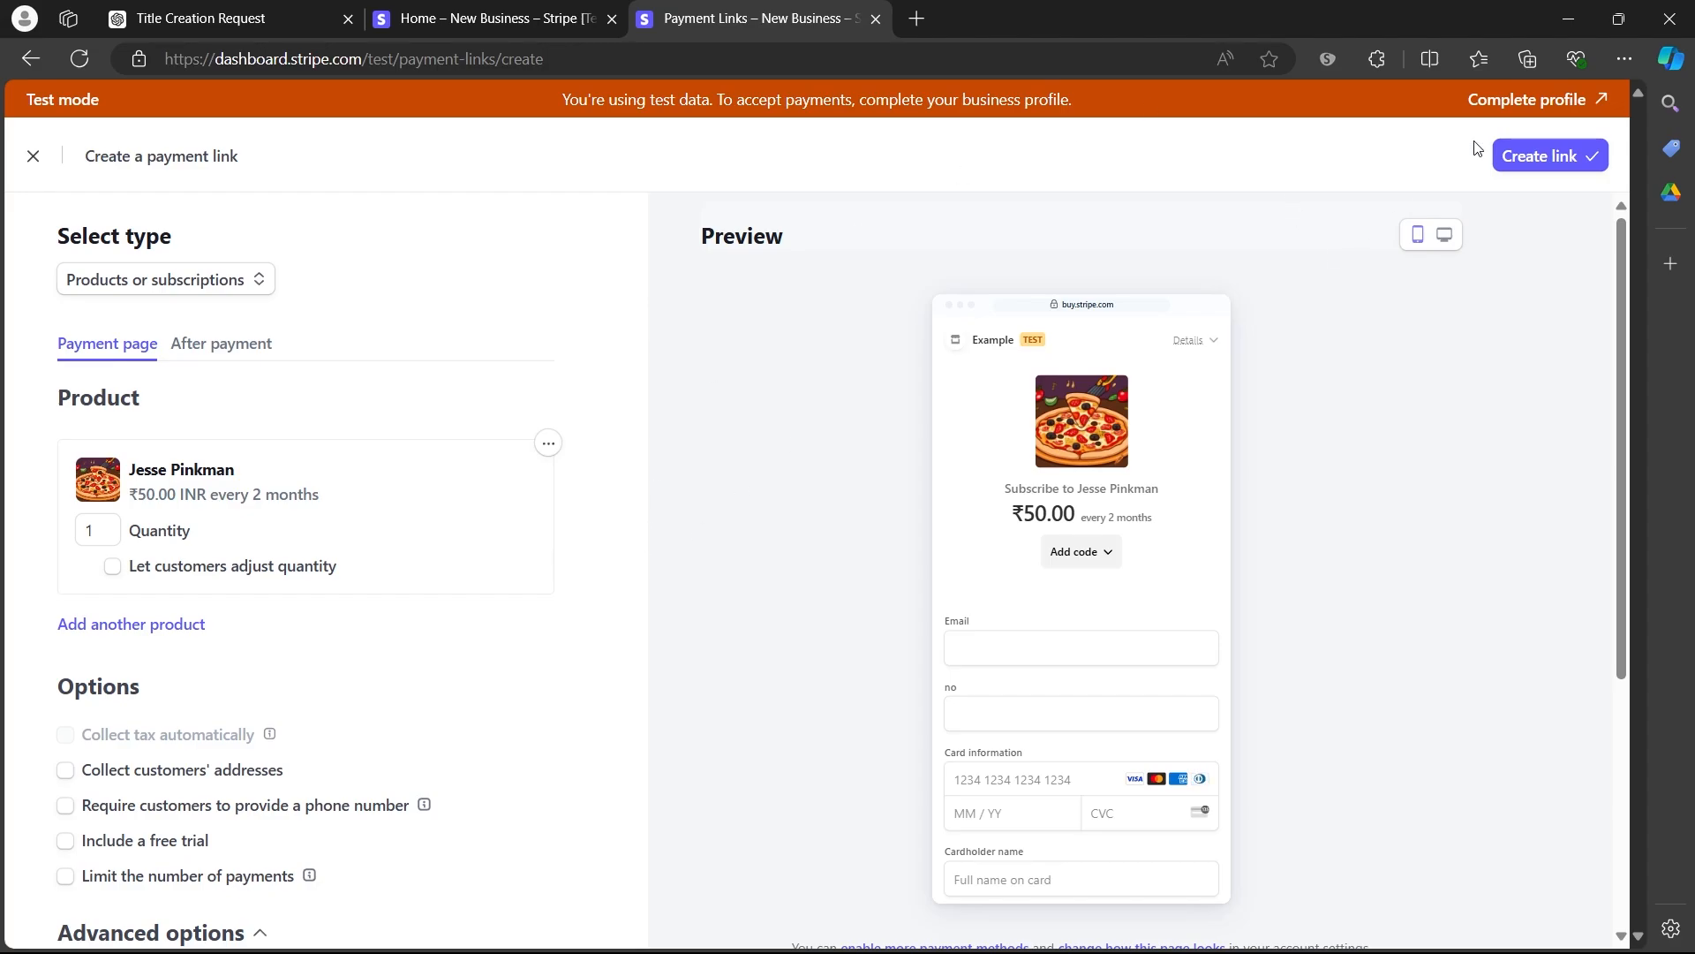
pyautogui.click(1555, 156)
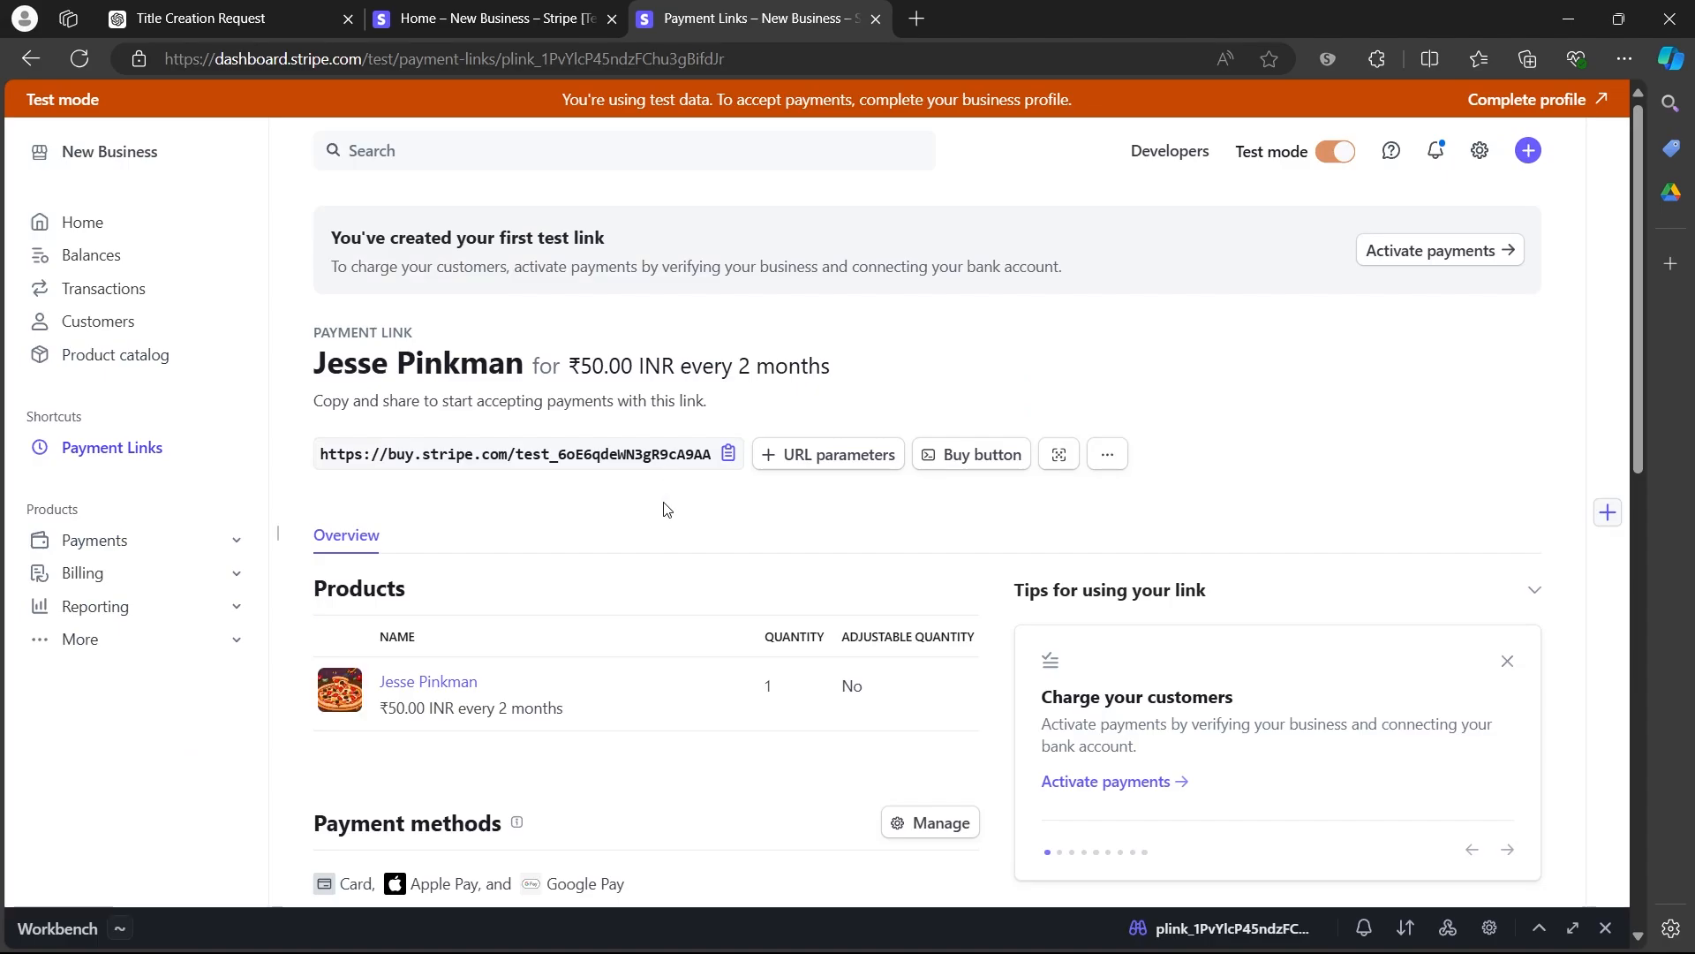
# Copy the buy.stripe.com link and review its checkout page in a new tab
pyautogui.click(727, 454)
pyautogui.click(915, 20)
pyautogui.hotkey('ctrl', 'v')
pyautogui.press('Return')
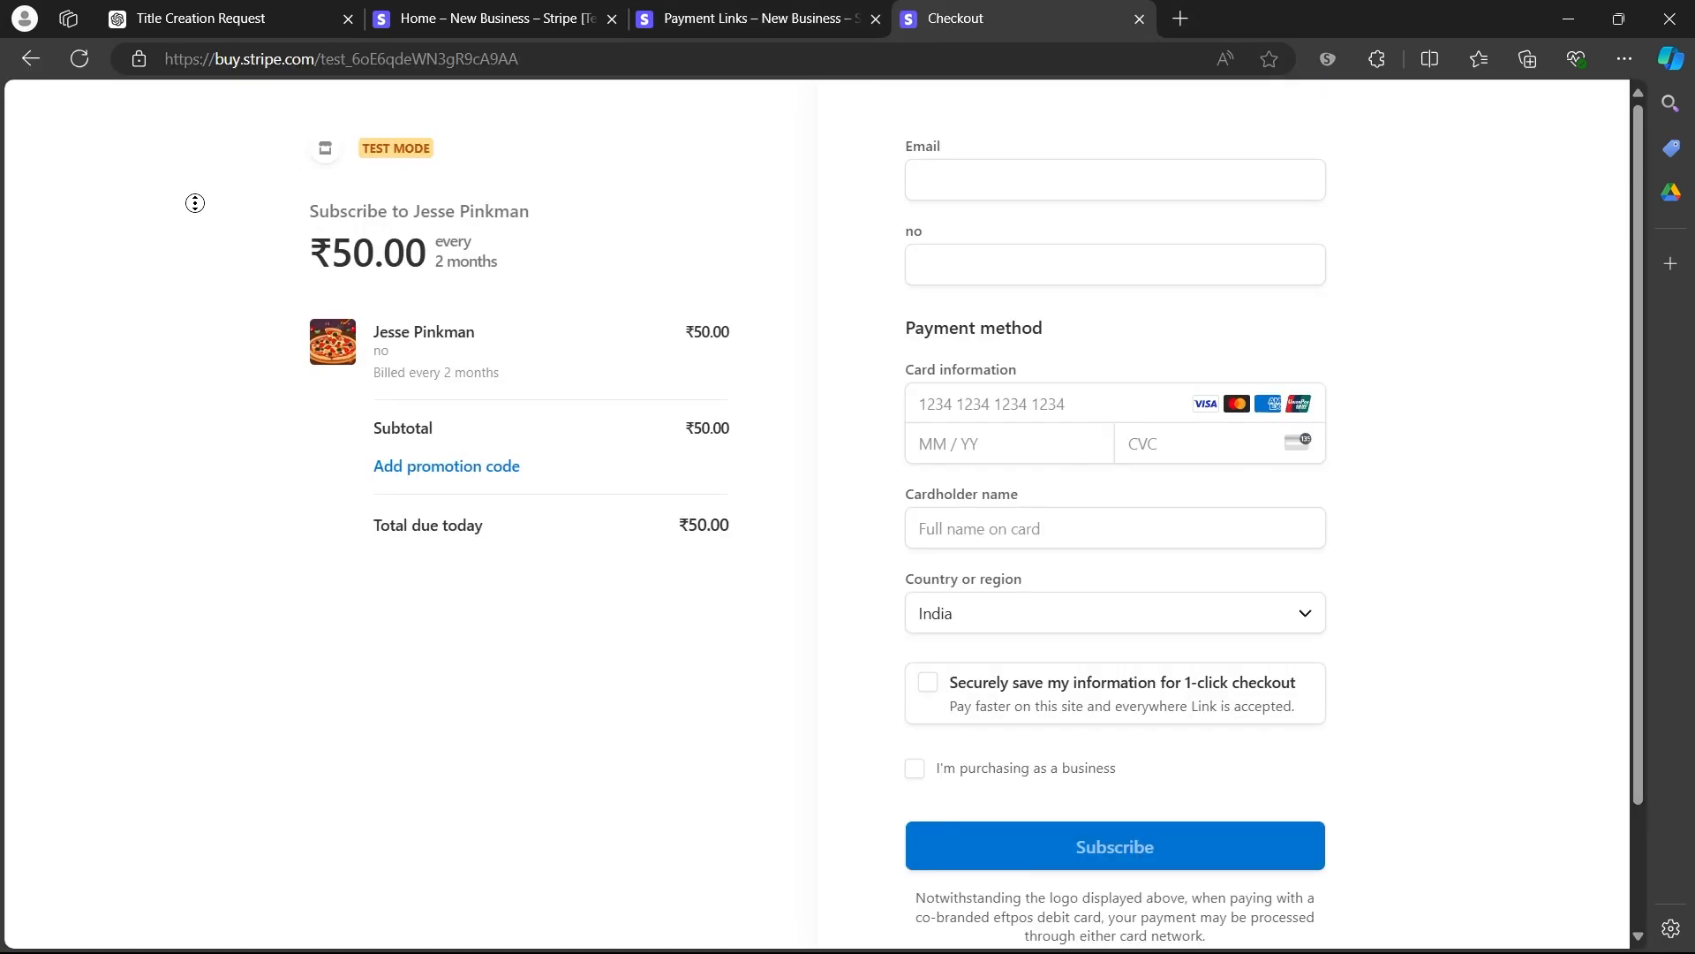
pyautogui.scroll(-3, 208, 300)
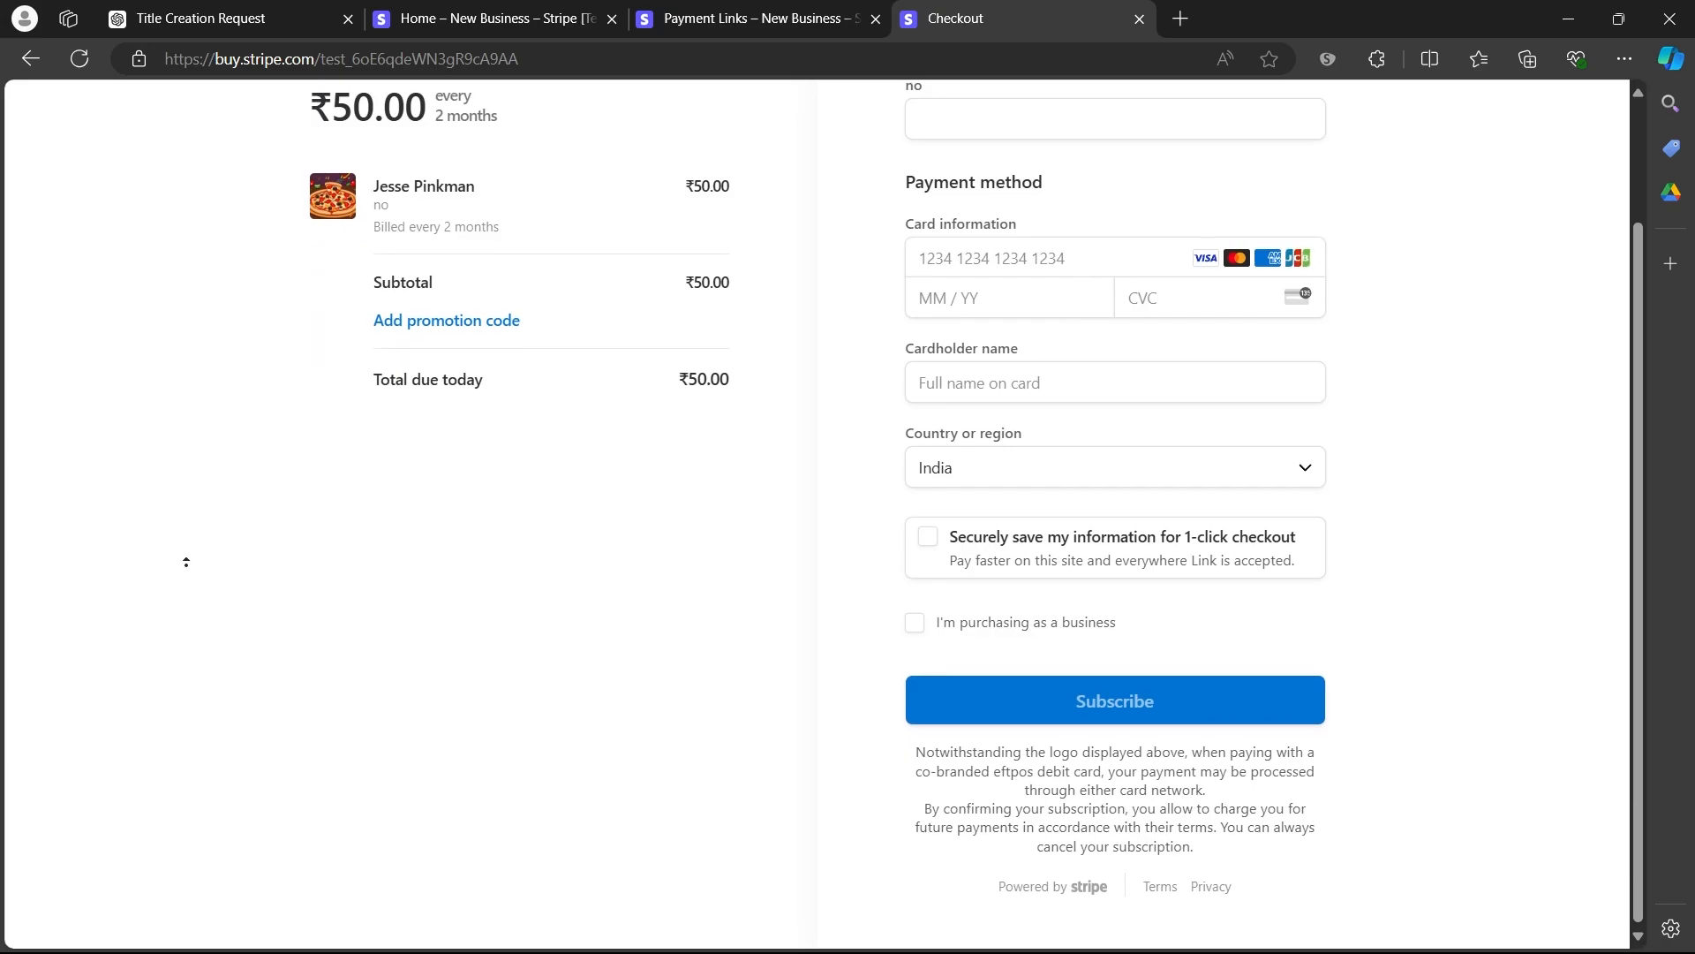
pyautogui.scroll(2, 200, 409)
# View the payment link's 'Scan to pay' QR code, then bring up its Buy button setup
pyautogui.hotkey('ctrl', 'shift', 'Tab')
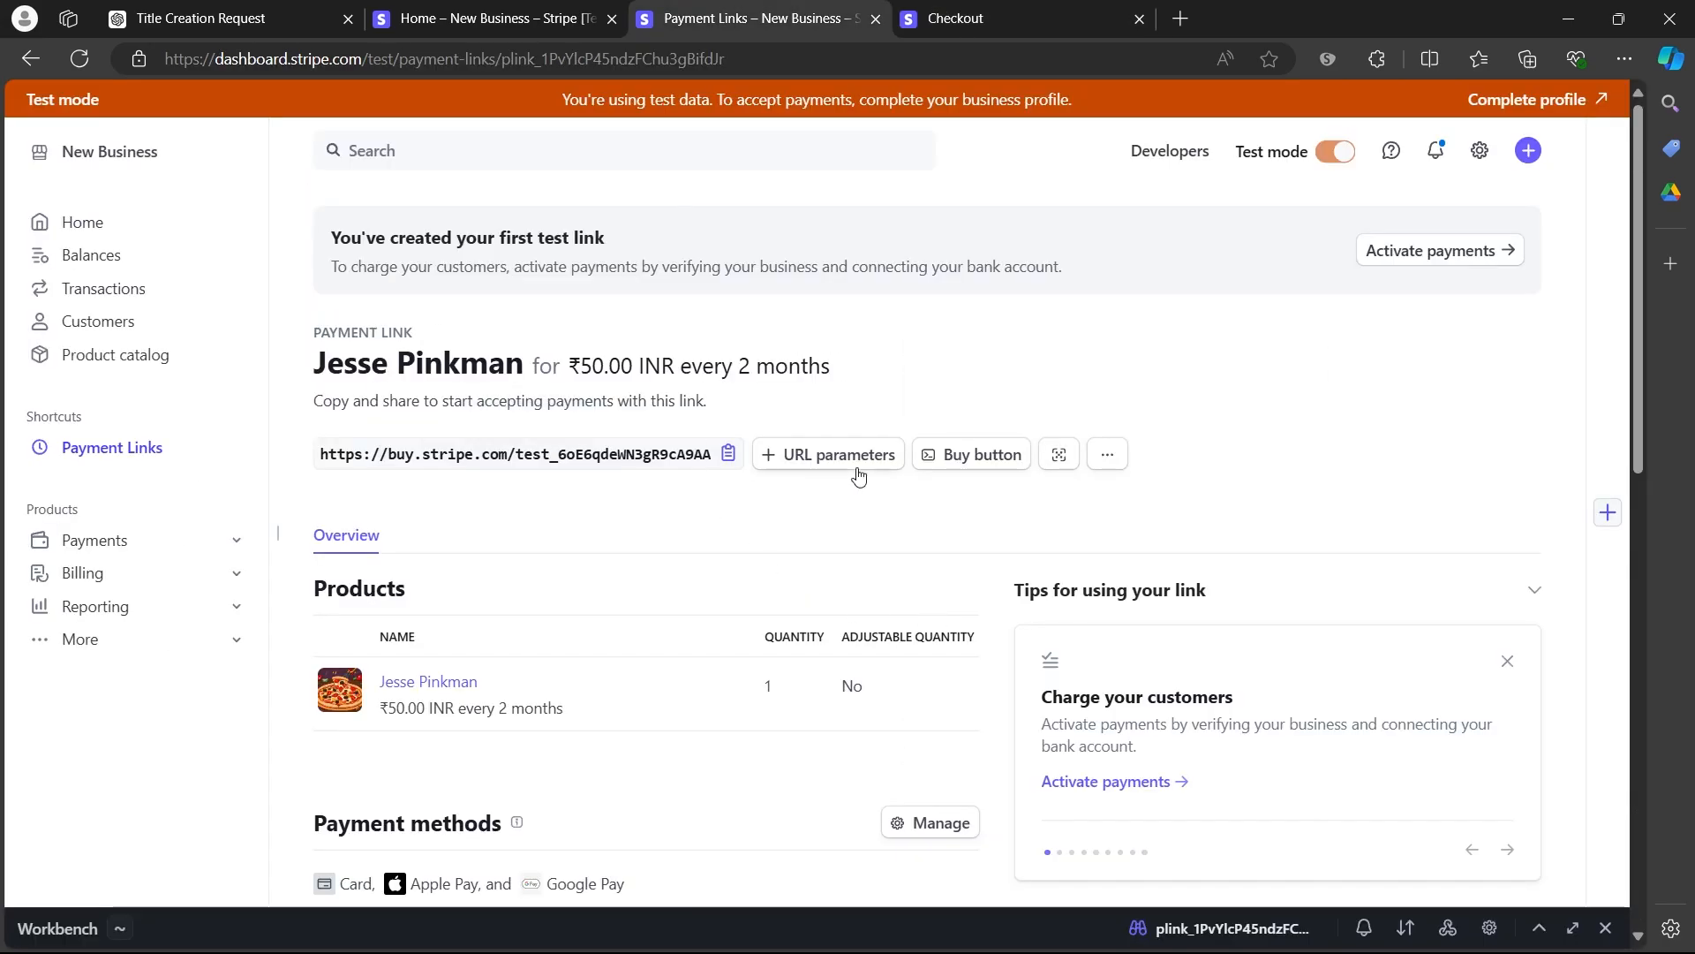
pyautogui.click(1058, 455)
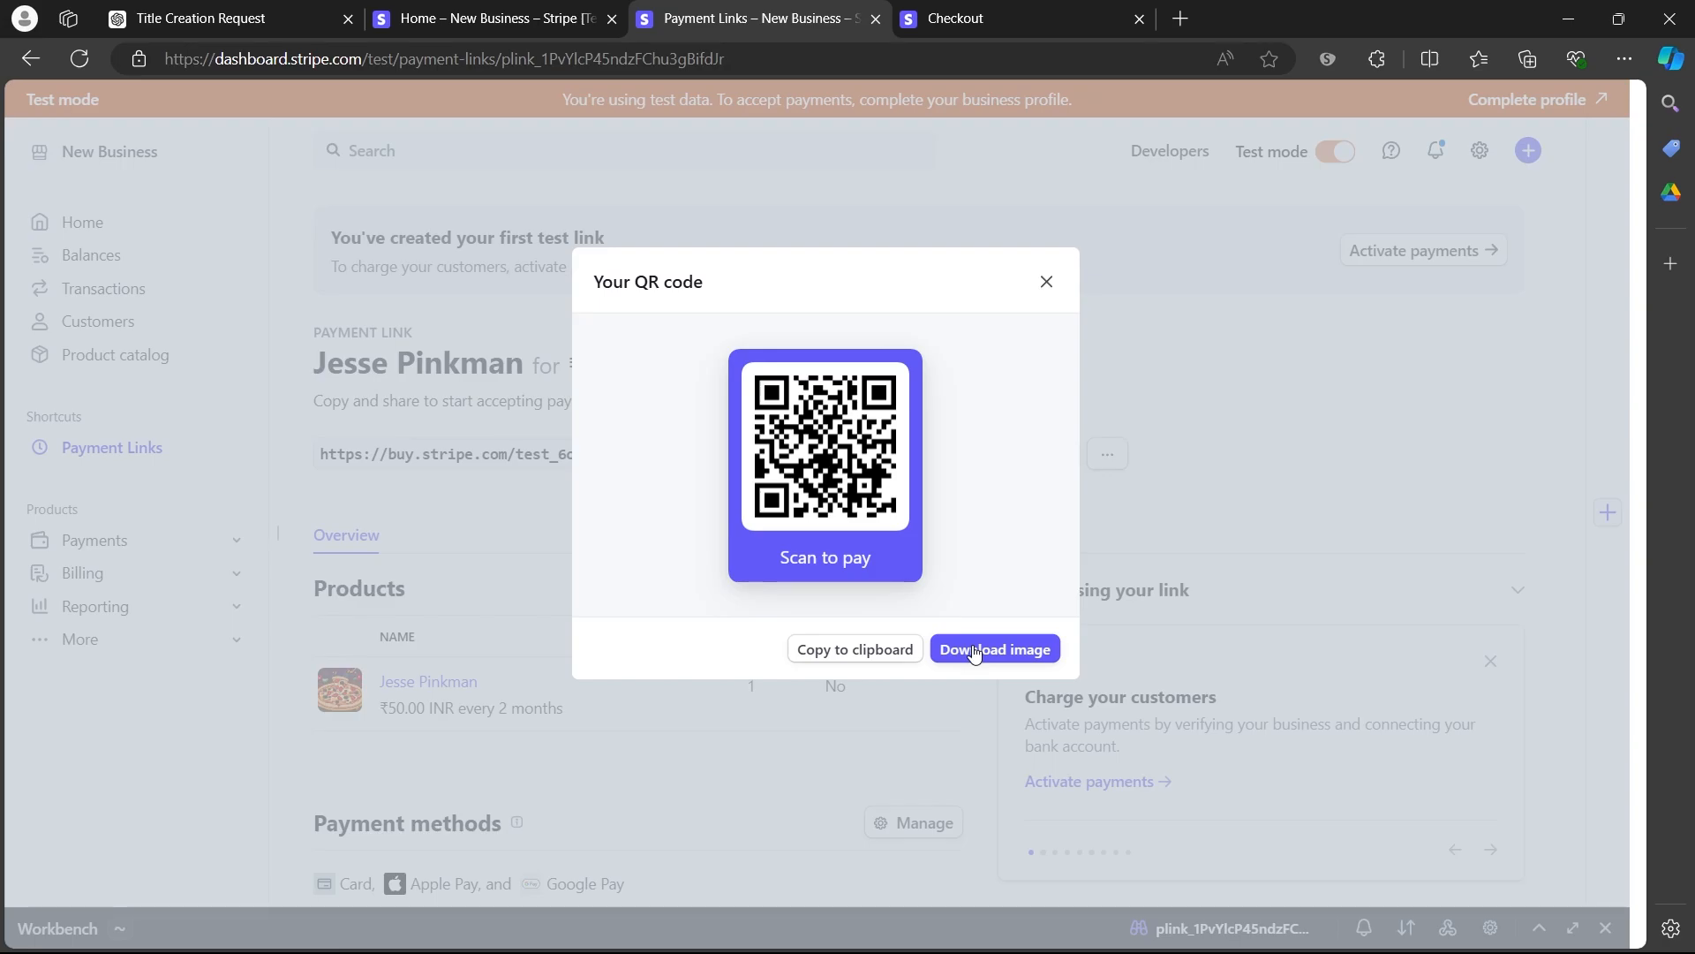
pyautogui.click(1046, 281)
pyautogui.click(980, 457)
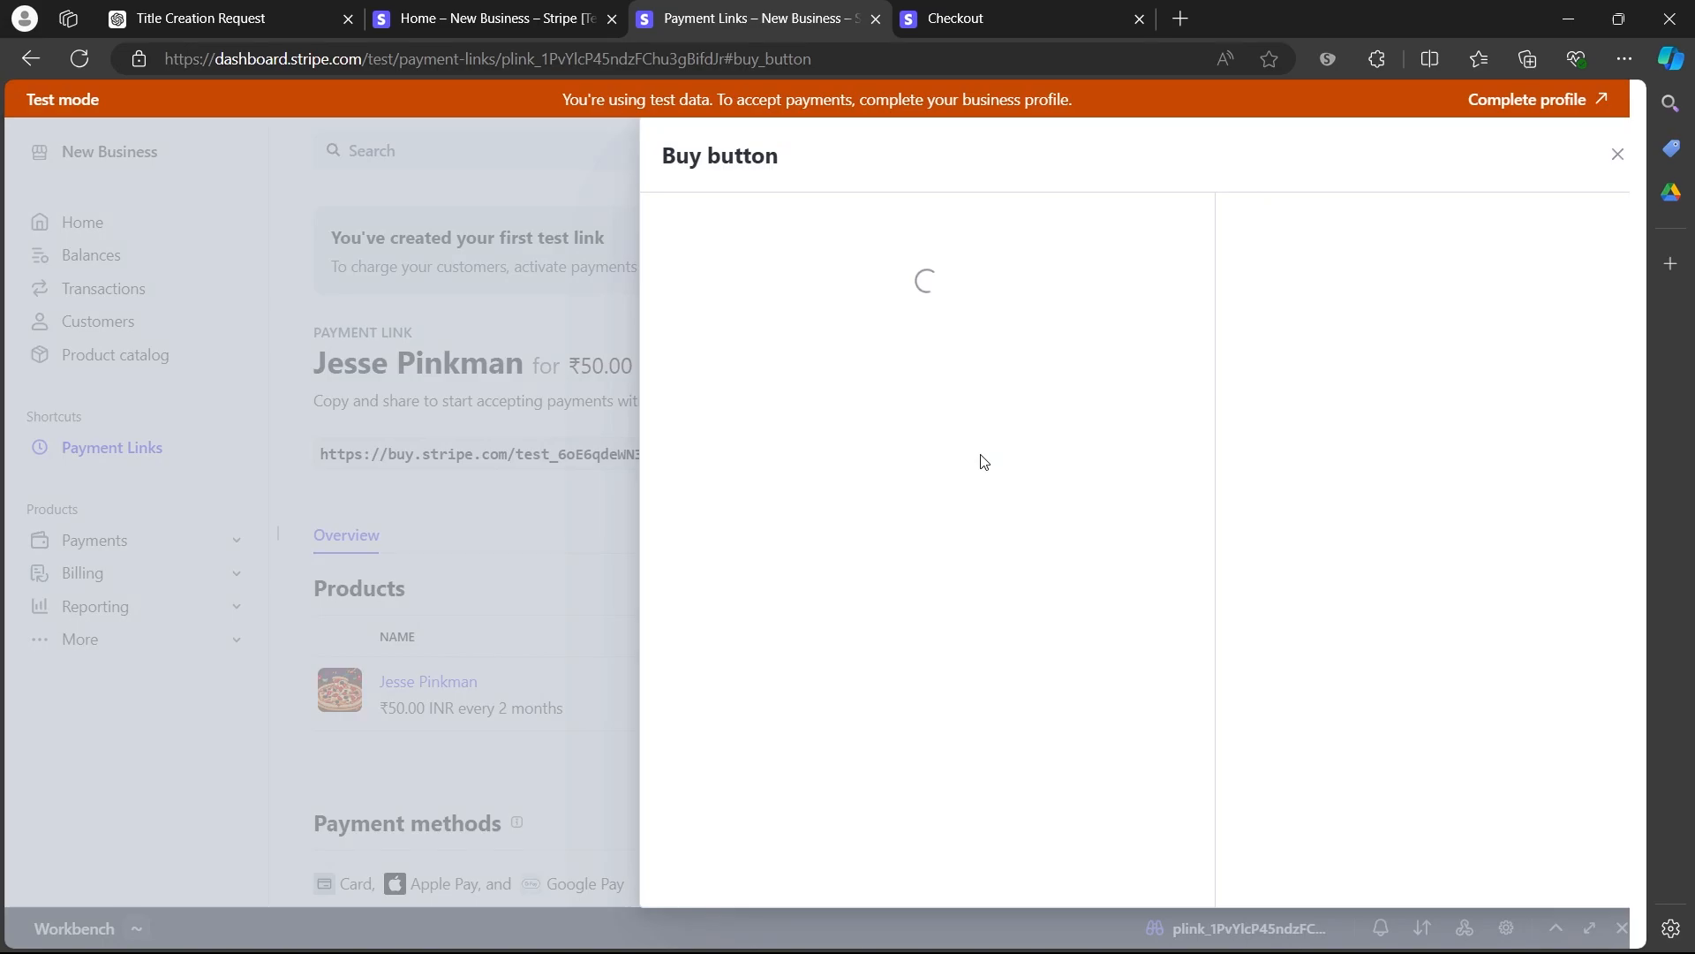
# Make the buy button a plain Button with custom text and styling on, then try to save and cancel
pyautogui.scroll(-3, 1003, 465)
pyautogui.scroll(3, 1029, 363)
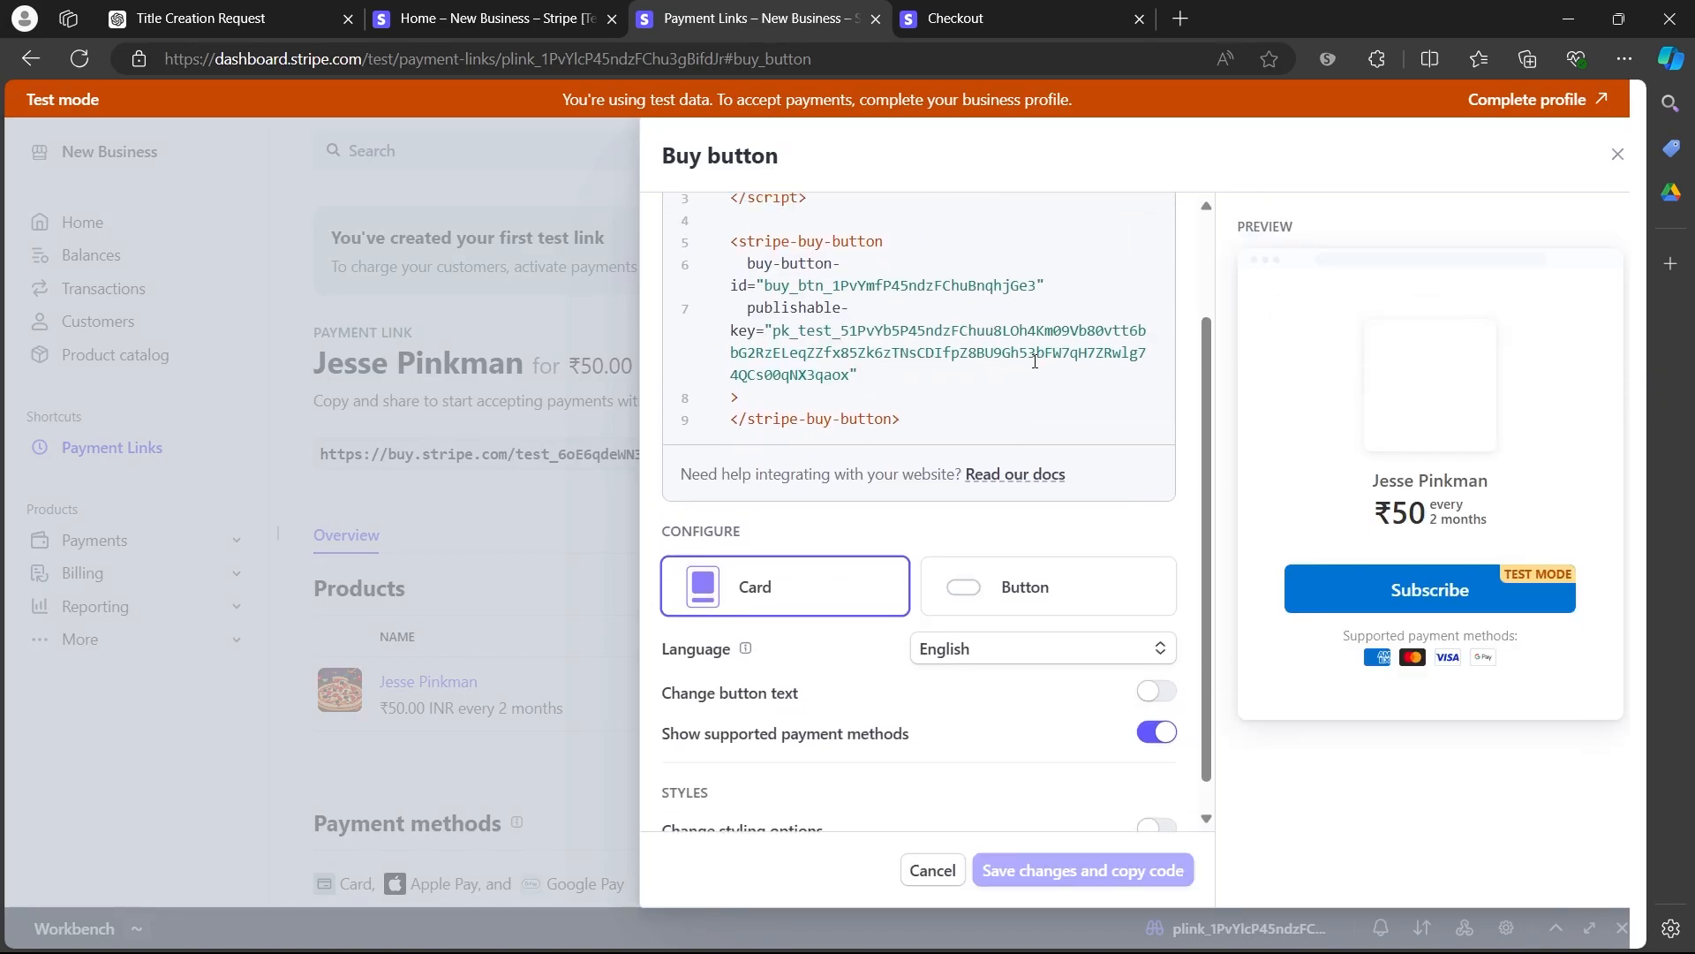
pyautogui.scroll(-1, 1007, 389)
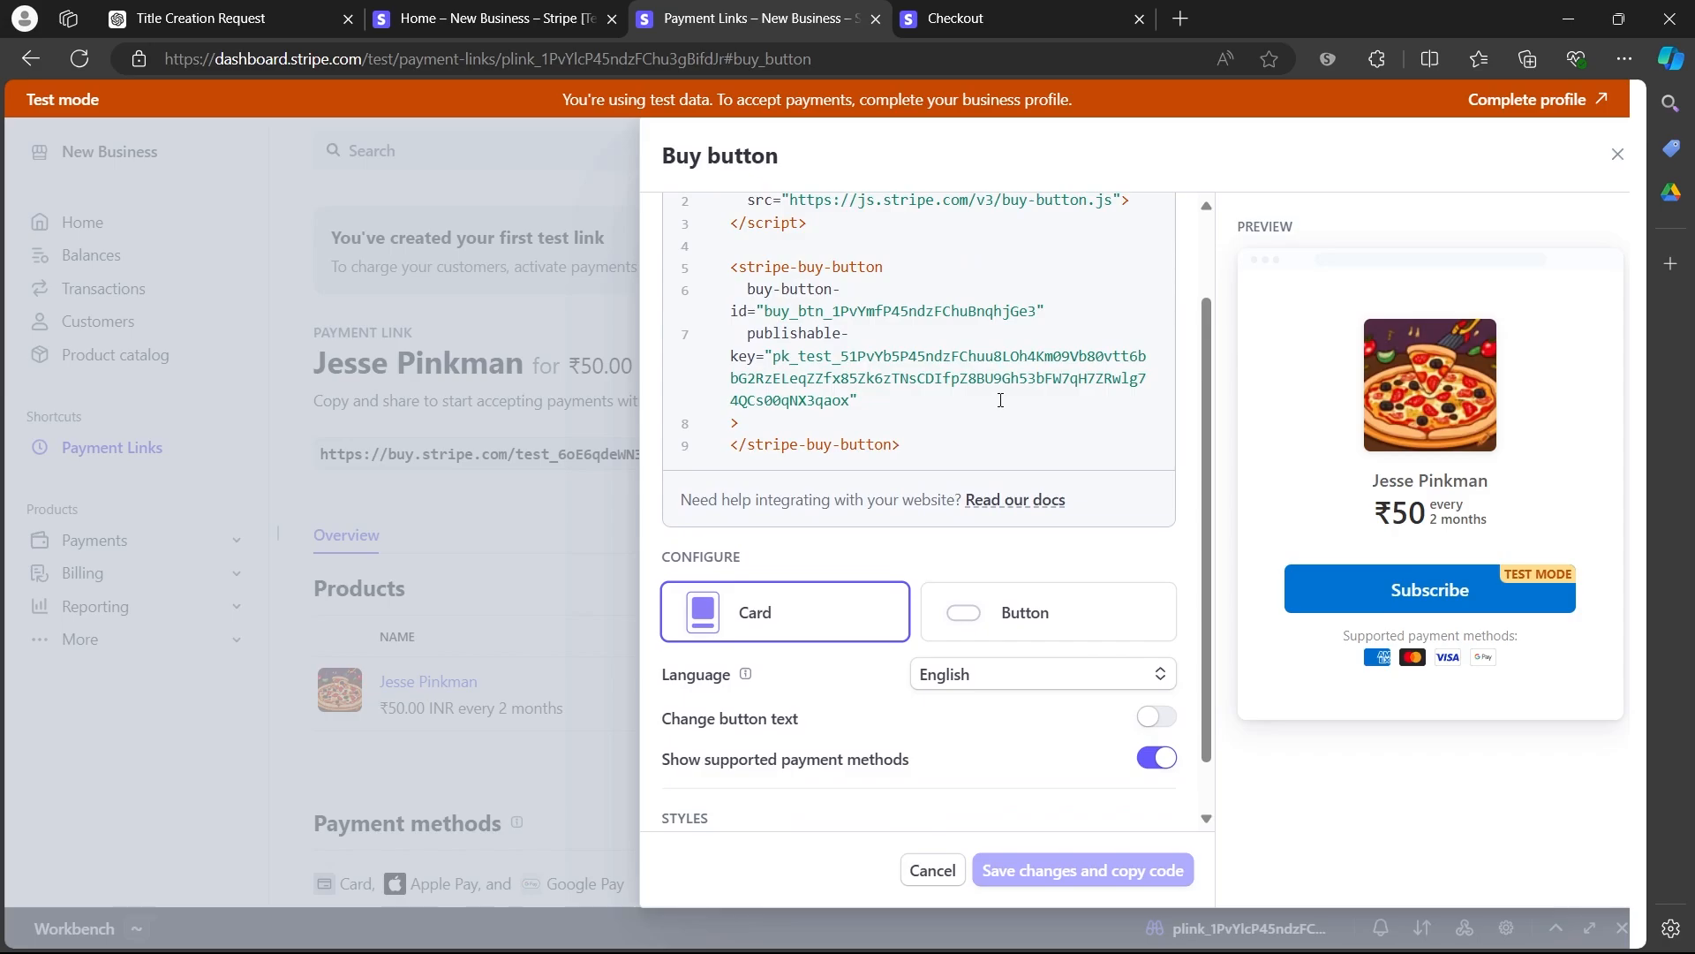
pyautogui.click(1024, 614)
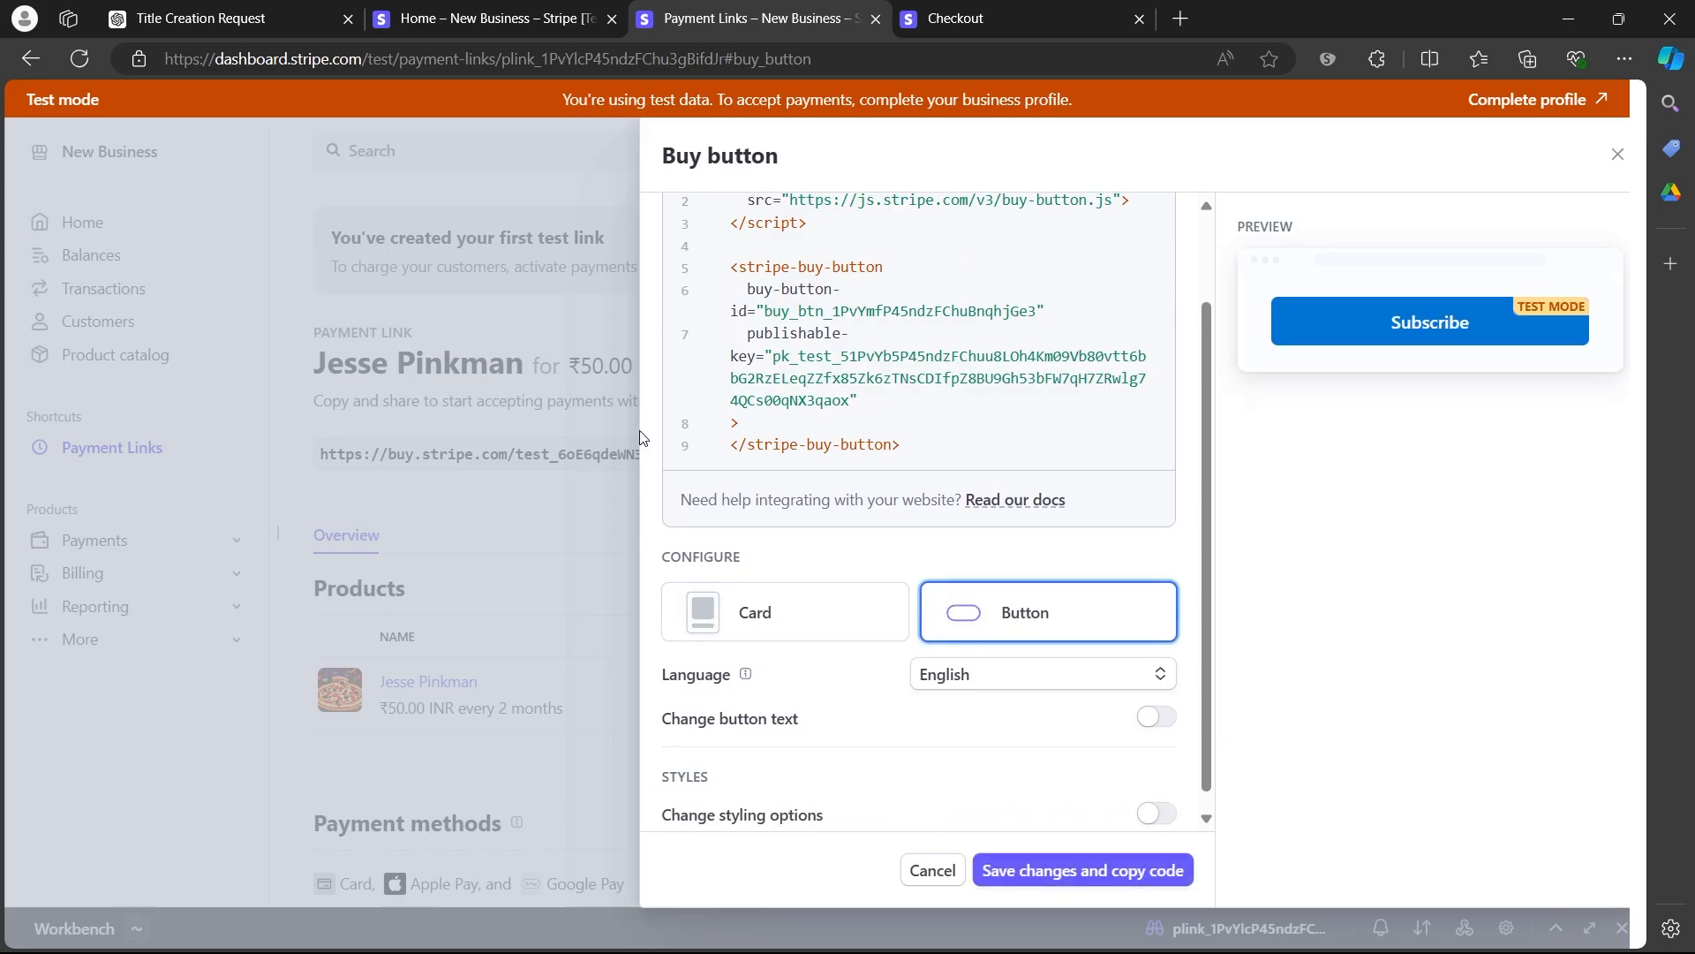
pyautogui.scroll(1, 893, 508)
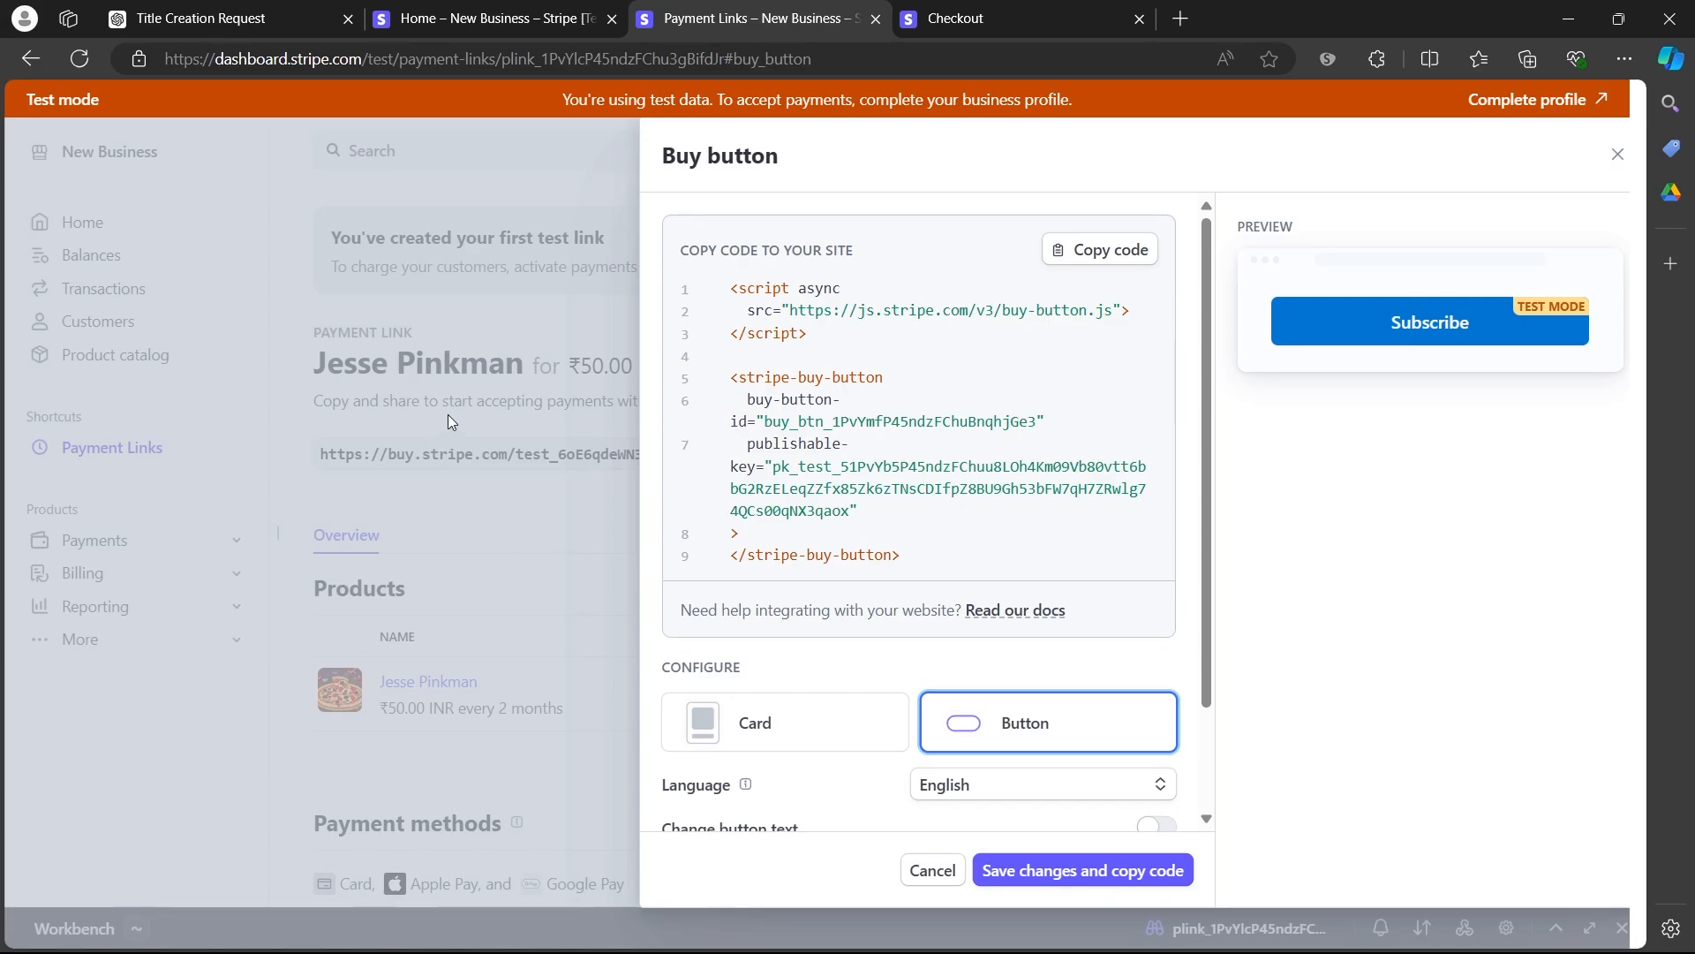
pyautogui.scroll(-2, 848, 657)
pyautogui.click(846, 653)
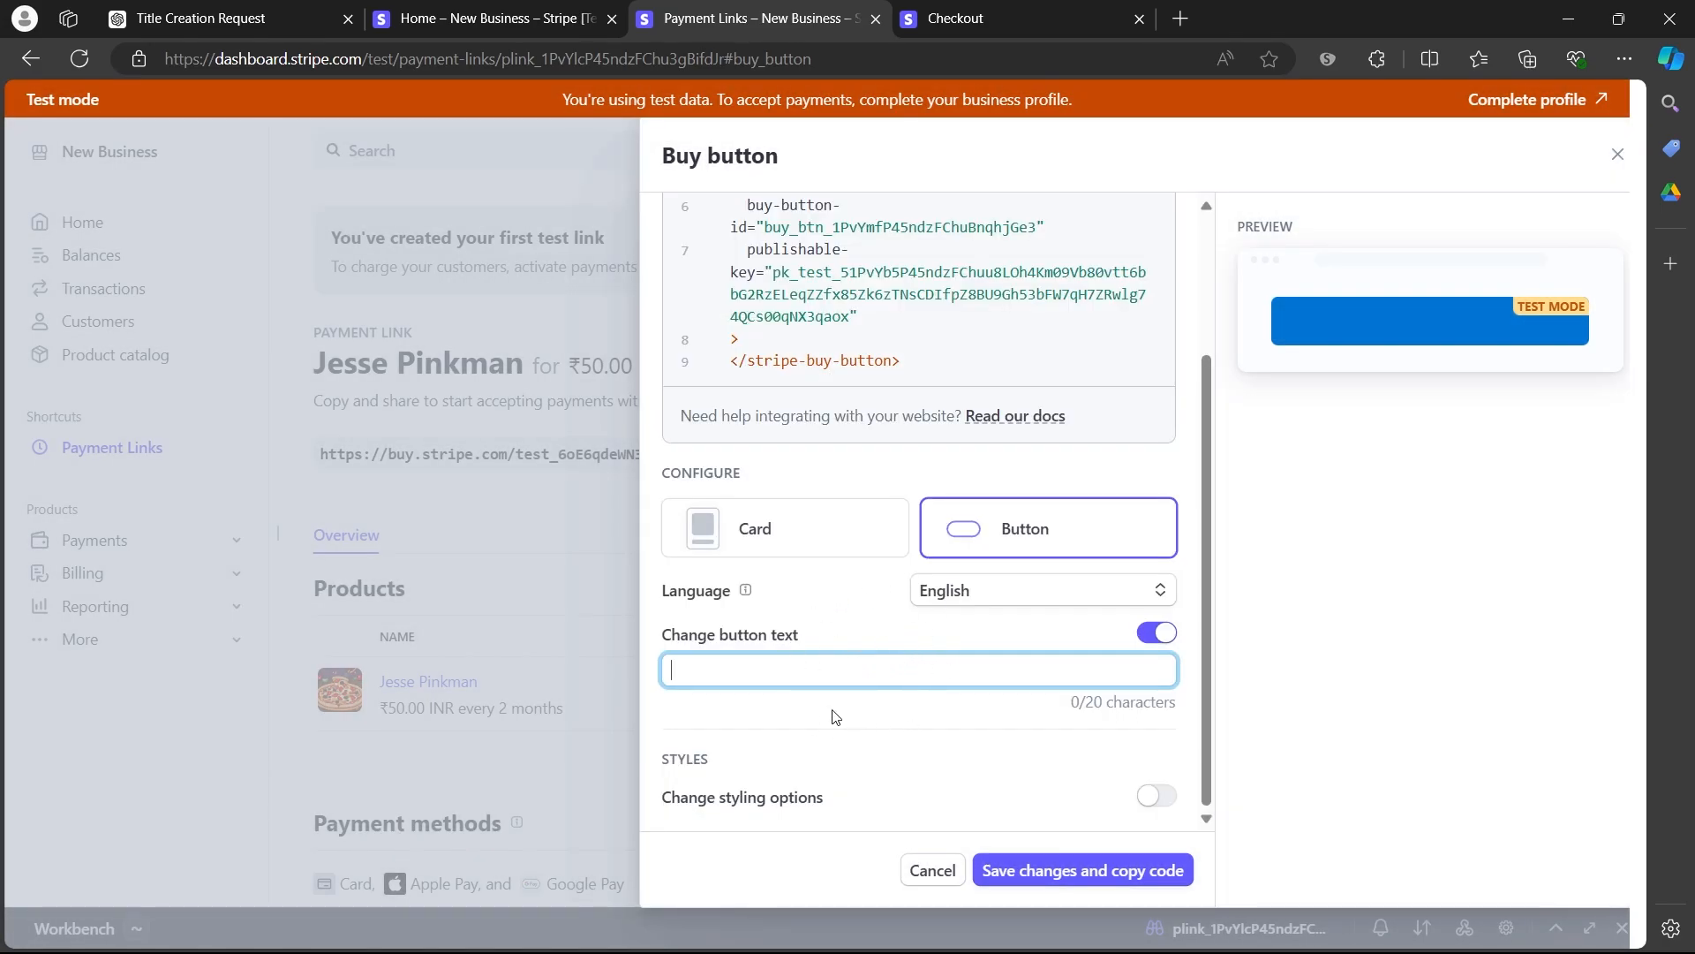
pyautogui.click(1155, 795)
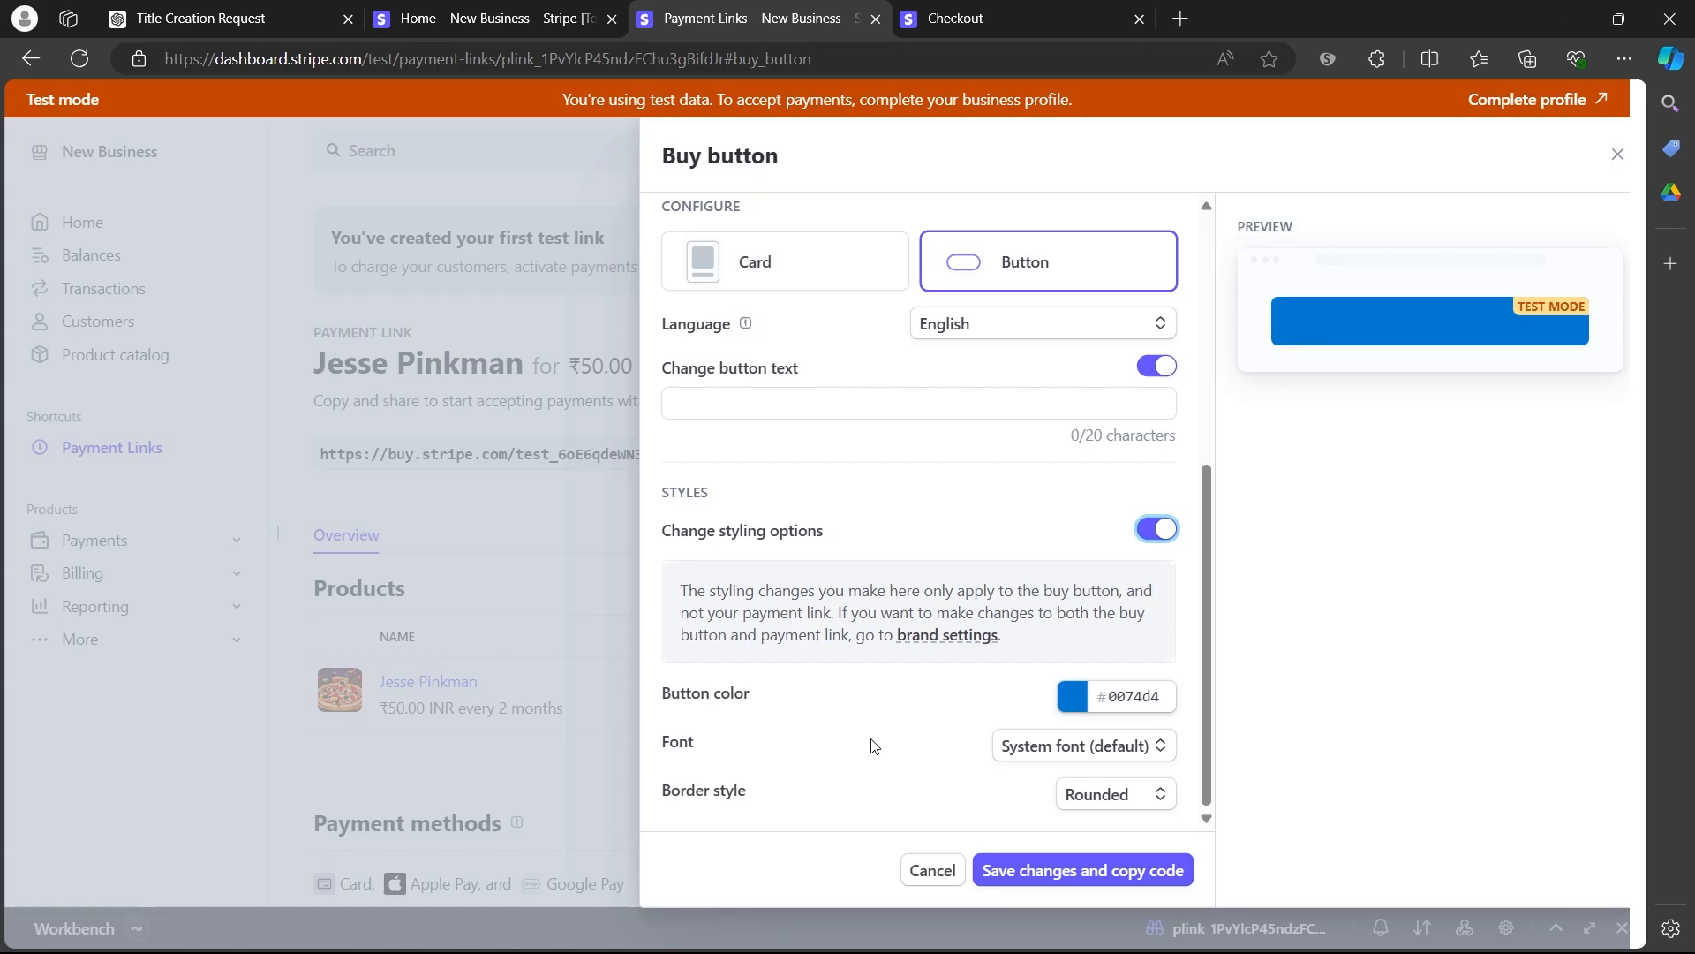
pyautogui.click(1026, 869)
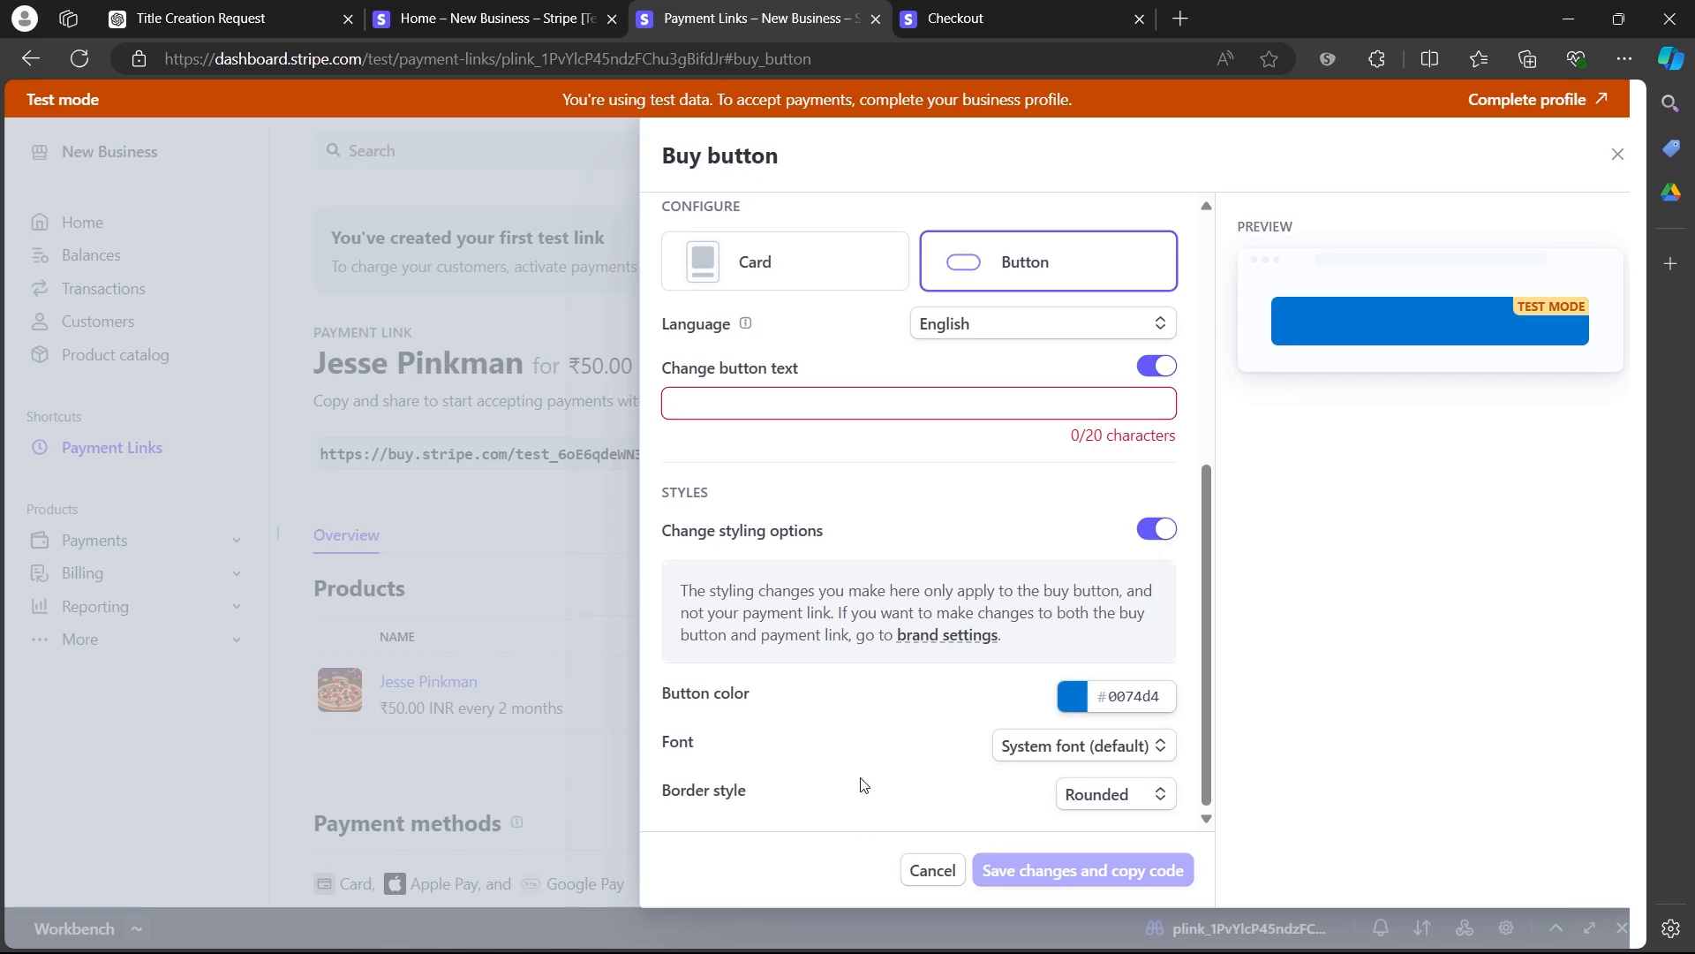
pyautogui.click(923, 870)
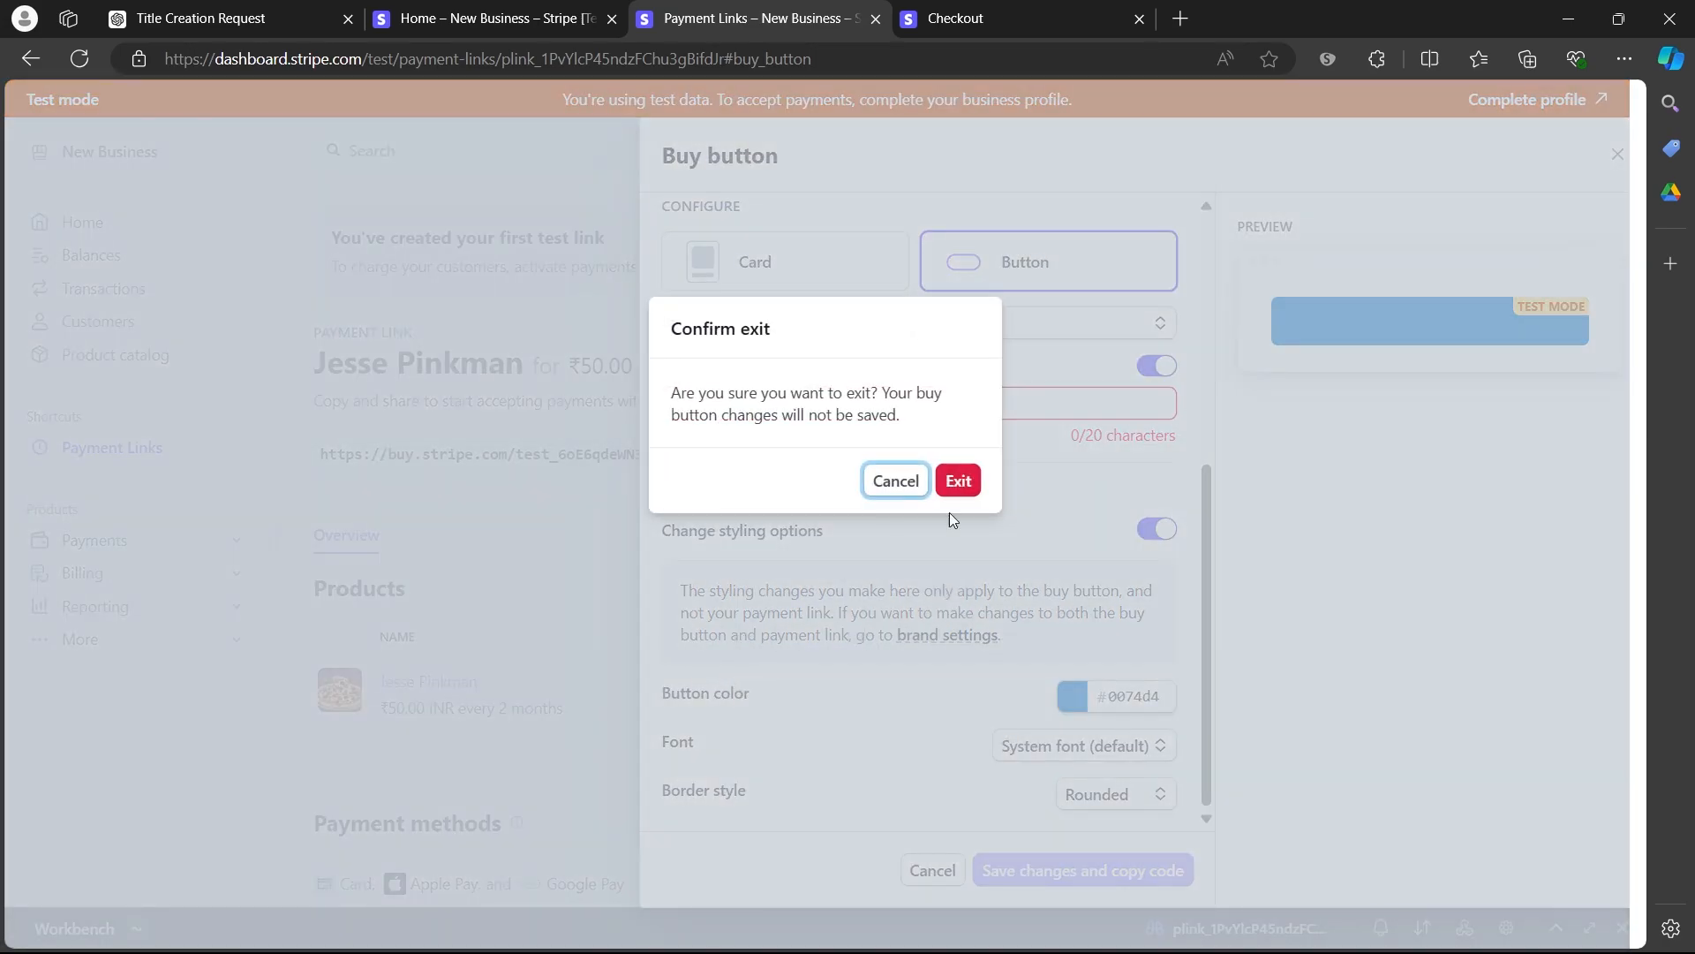
# Confirm exiting the Buy button panel without saving its changes
pyautogui.click(957, 481)
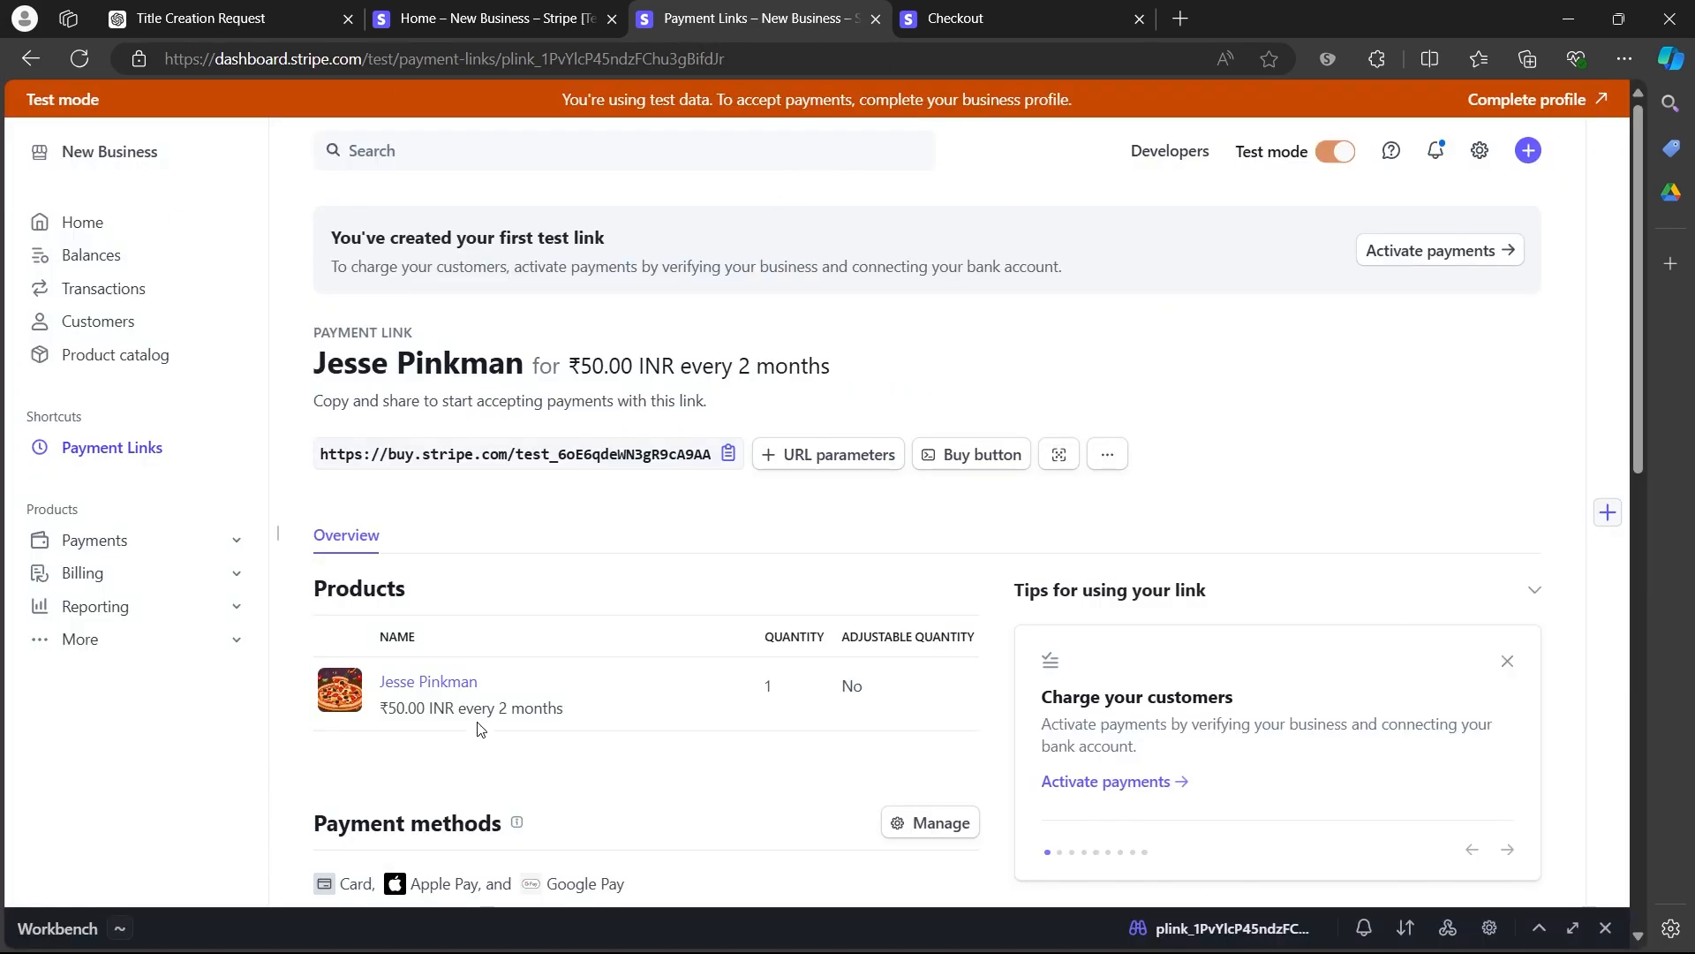